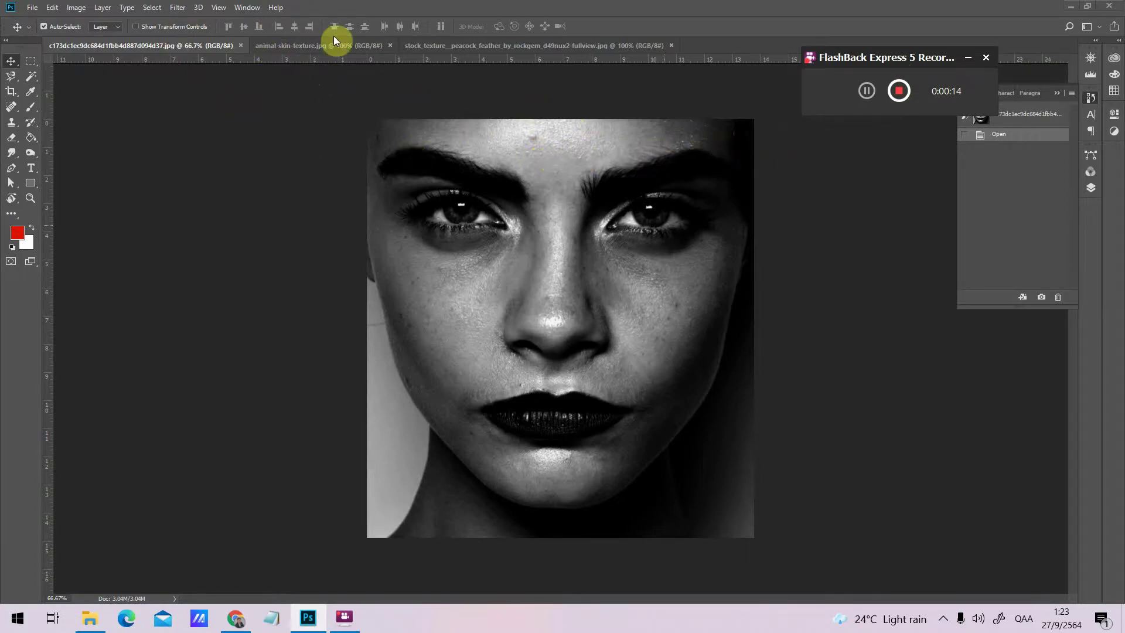
# Copy the texture from animal-skin-texture.jpg into the portrait document, close the texture file and place the texture over the lower face
pyautogui.click(322, 51)
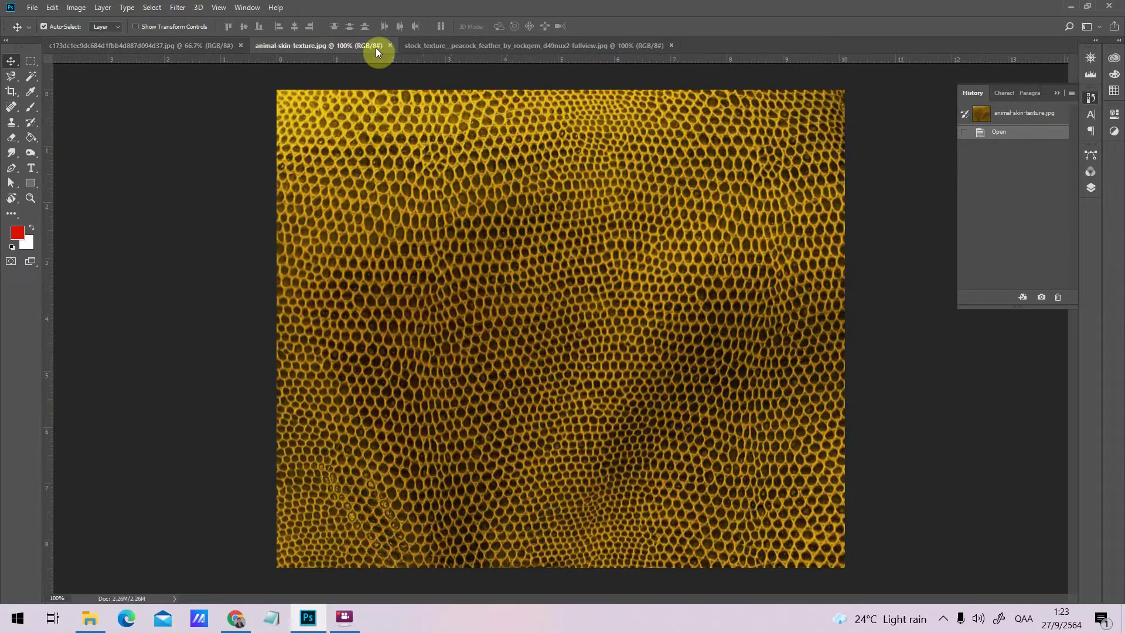
pyautogui.click(460, 45)
pyautogui.moveTo(322, 50); pyautogui.dragTo(142, 154)
pyautogui.click(187, 52)
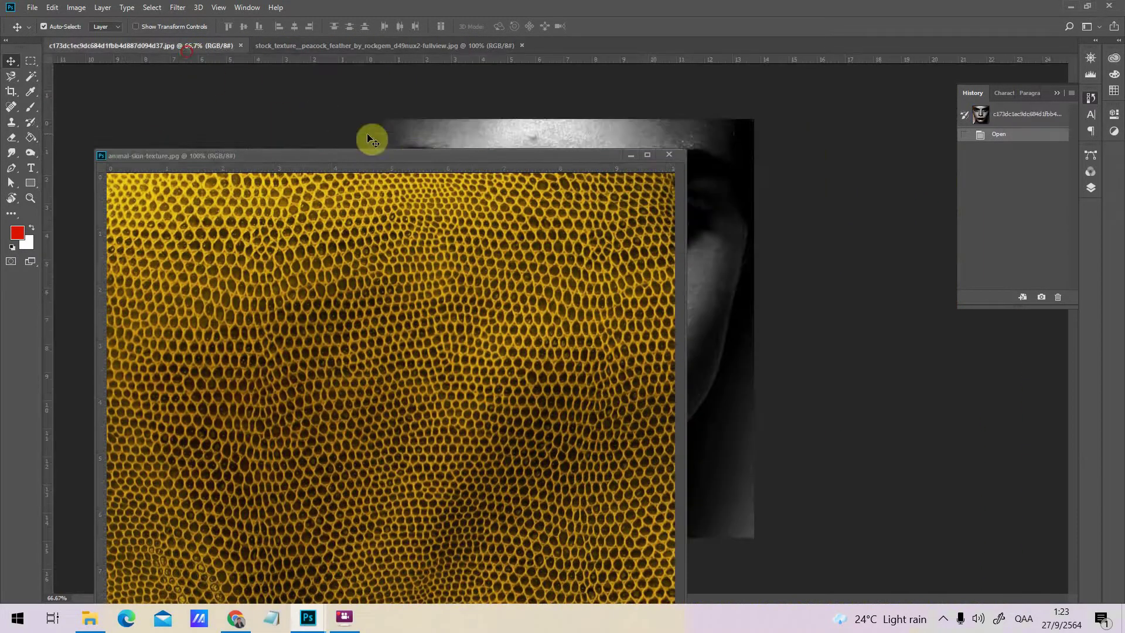
pyautogui.moveTo(399, 154); pyautogui.dragTo(211, 117)
pyautogui.moveTo(241, 173); pyautogui.dragTo(605, 306)
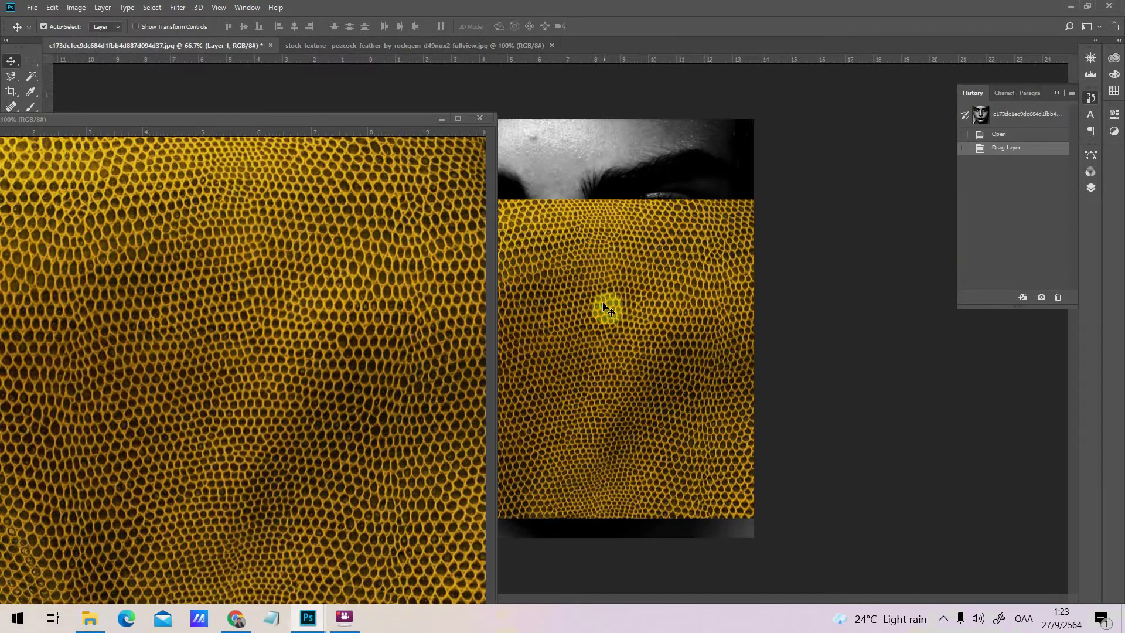
pyautogui.click(484, 122)
pyautogui.moveTo(583, 243); pyautogui.dragTo(650, 326)
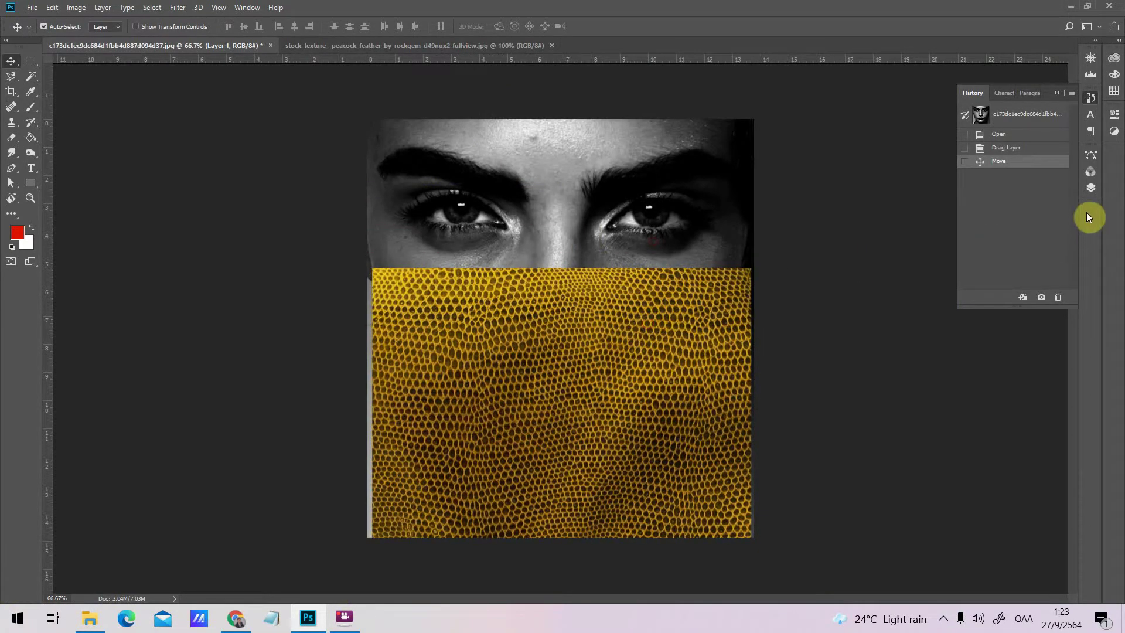
# Scale Layer 1, the skin texture, down slightly and position it over the lower face, leaving both eyes uncovered
pyautogui.click(1090, 187)
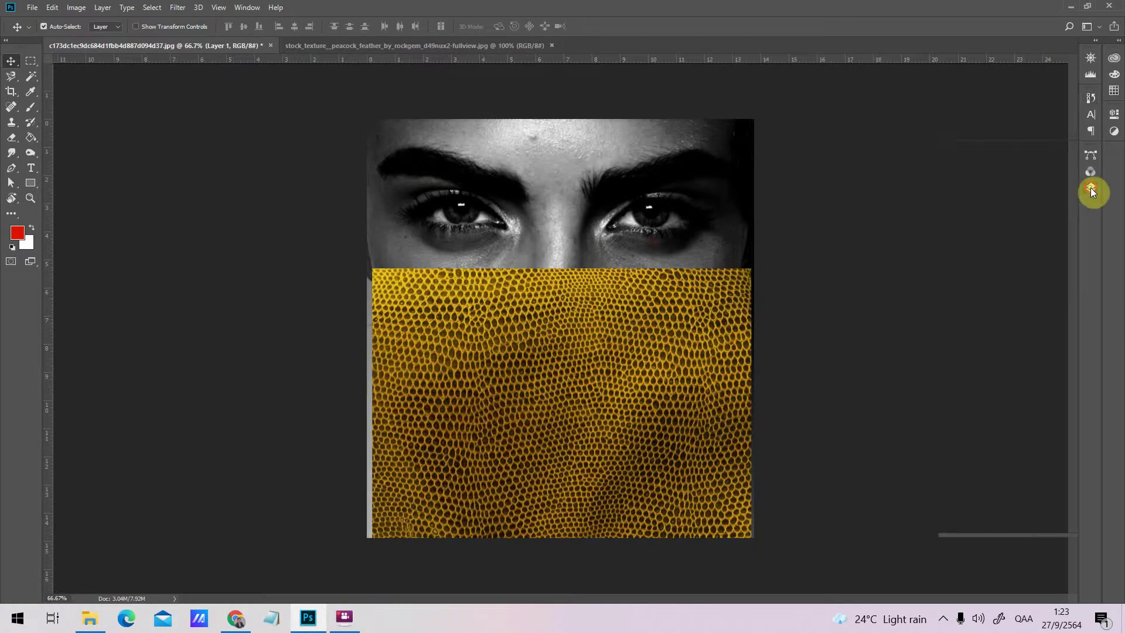
pyautogui.click(1014, 251)
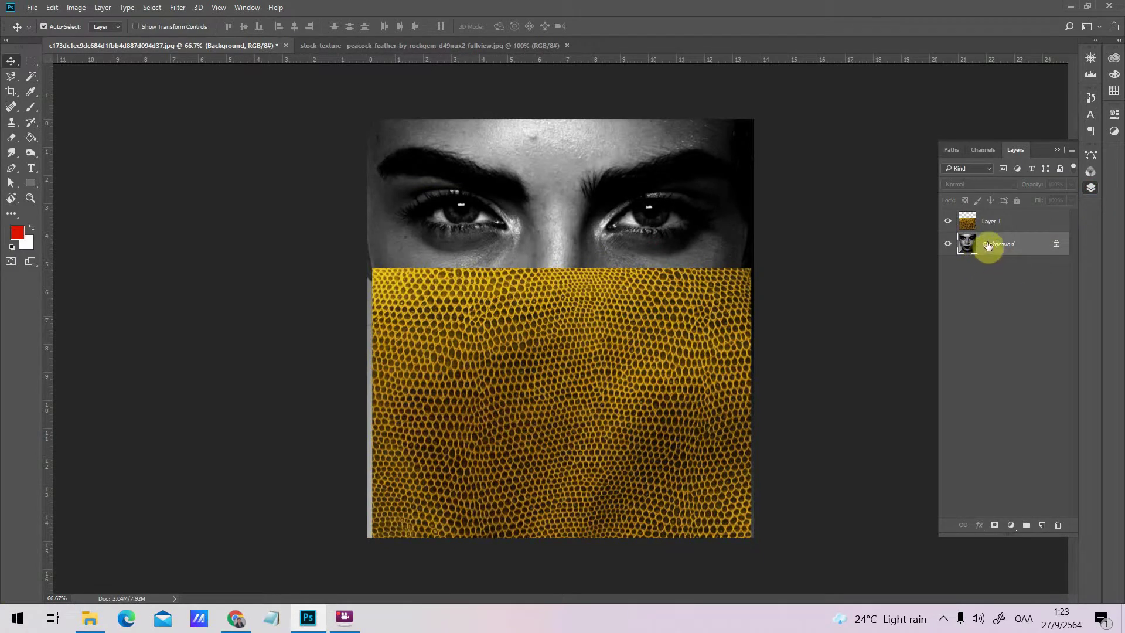
pyautogui.click(990, 222)
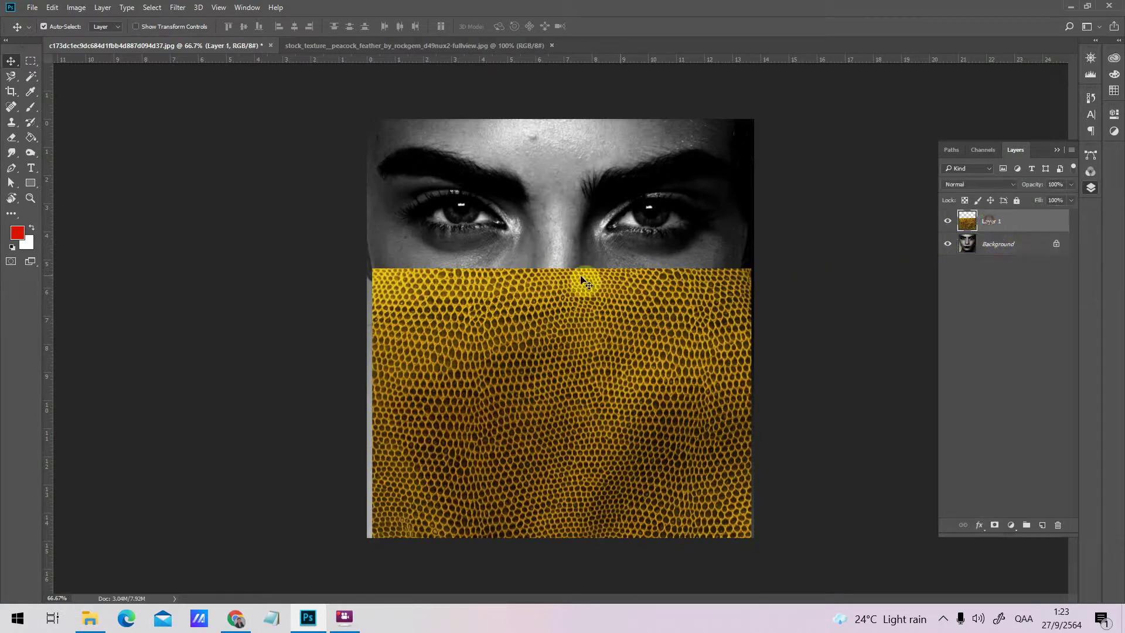
pyautogui.hotkey('ctrl', 't')
pyautogui.moveTo(757, 273); pyautogui.dragTo(818, 217)
pyautogui.moveTo(657, 311); pyautogui.dragTo(644, 387)
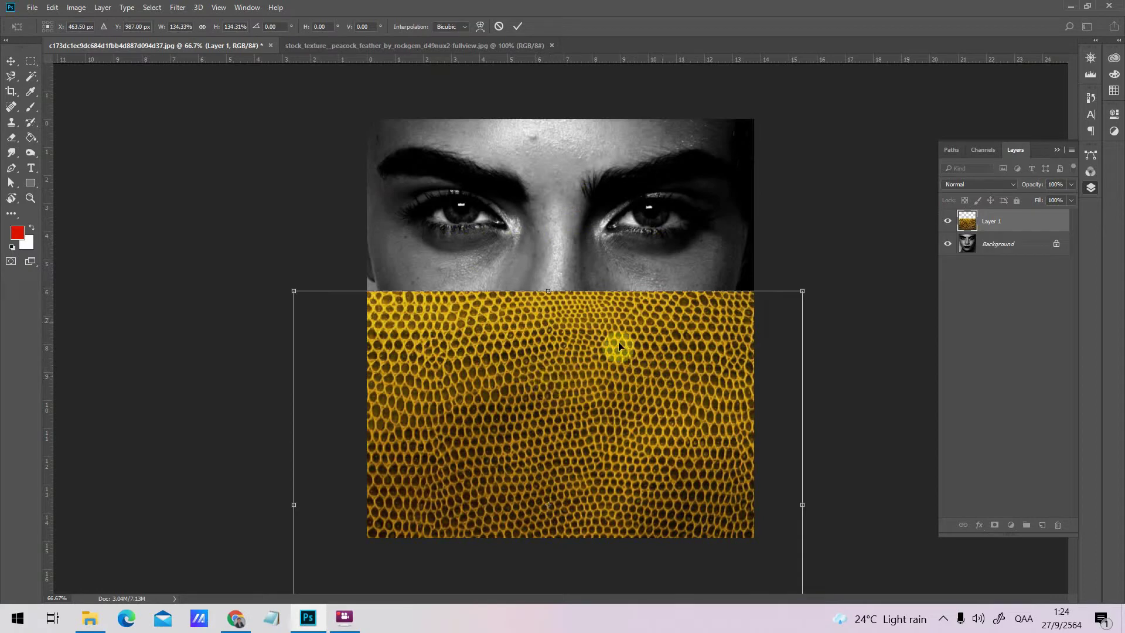
pyautogui.moveTo(809, 298); pyautogui.dragTo(630, 420)
pyautogui.moveTo(571, 488); pyautogui.dragTo(662, 325)
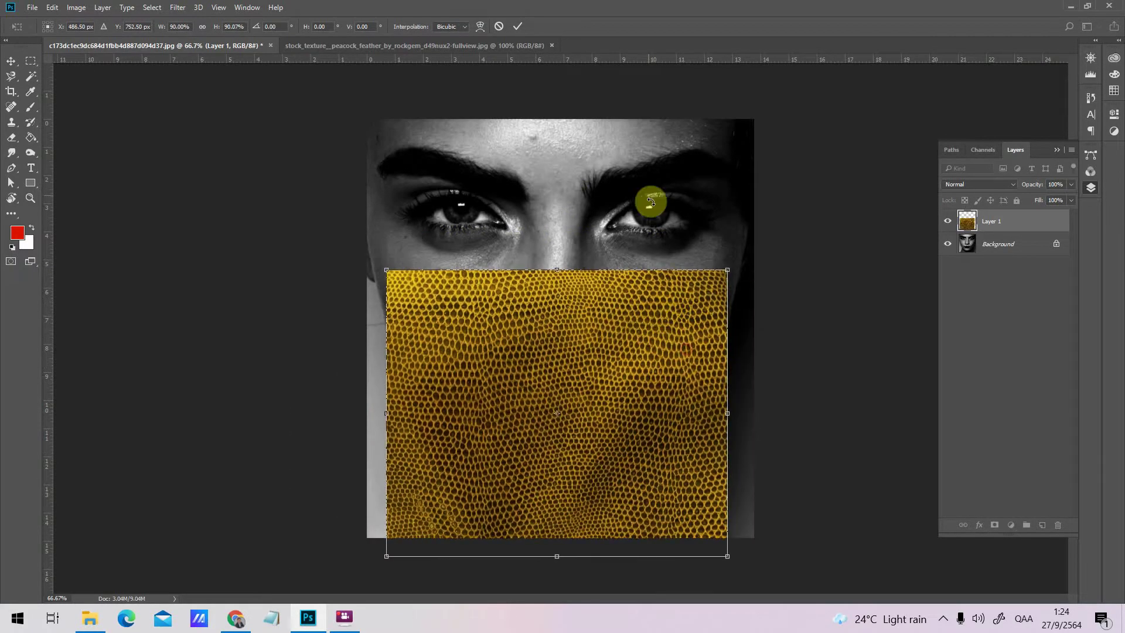
pyautogui.moveTo(727, 270); pyautogui.dragTo(721, 275)
pyautogui.press('Return')
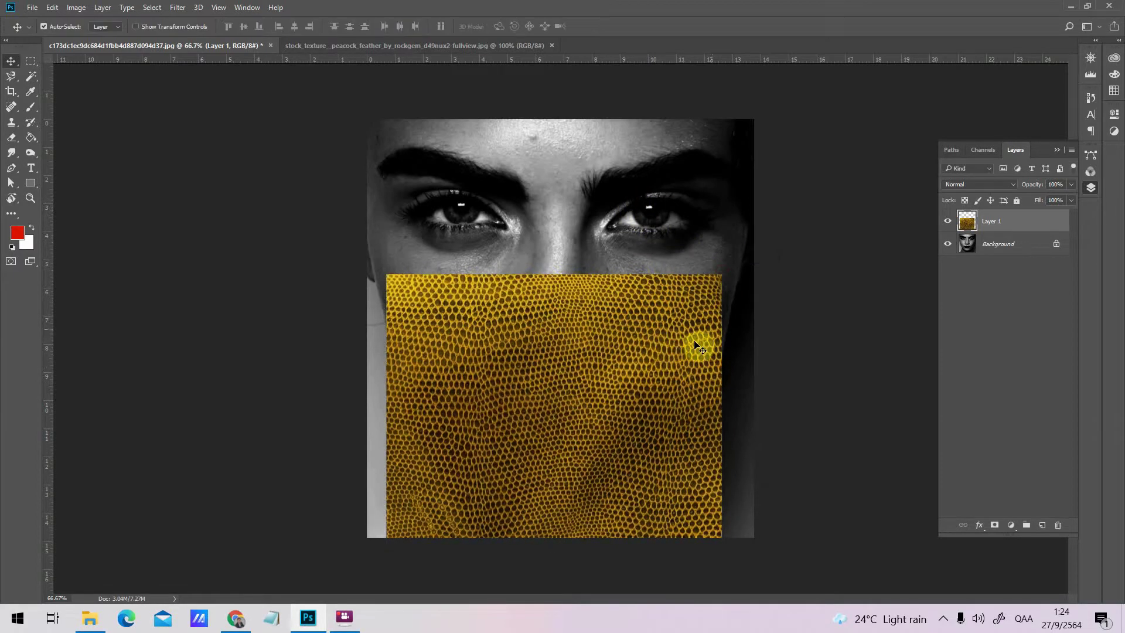
# Create a new empty layer for Clone Stamp work and move it below the texture layer
pyautogui.click(1046, 529)
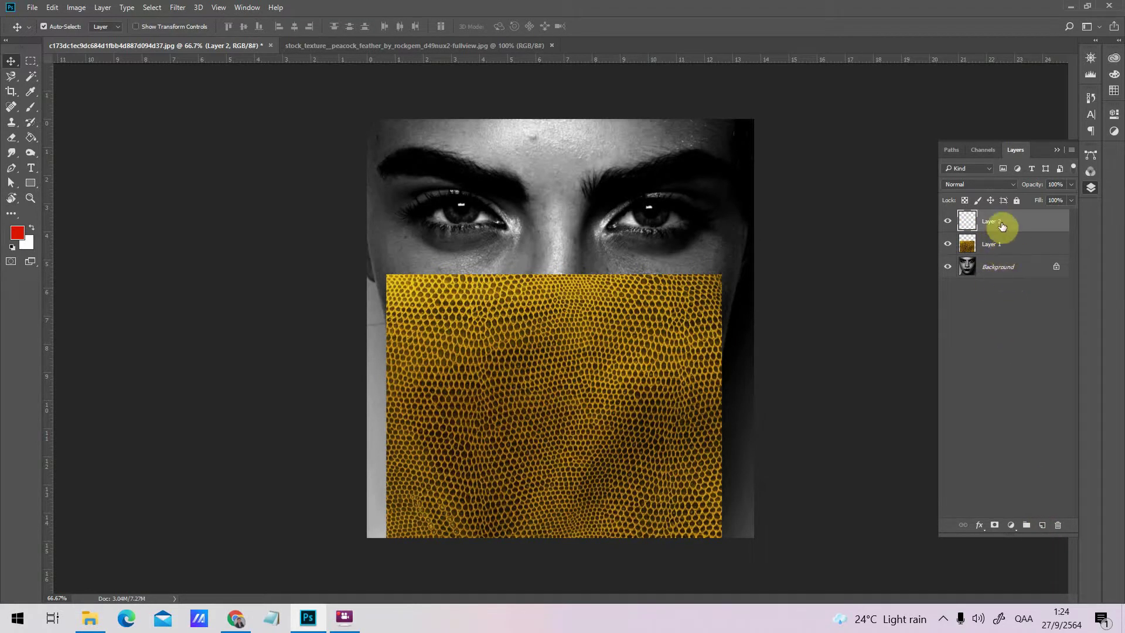
pyautogui.click(995, 245)
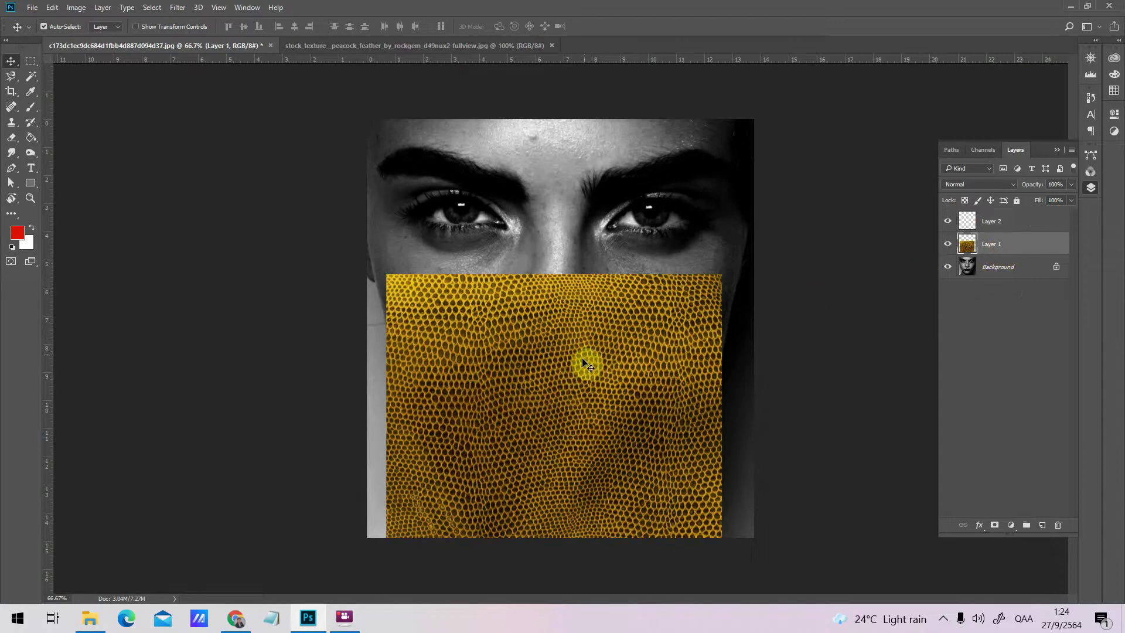
pyautogui.click(12, 123)
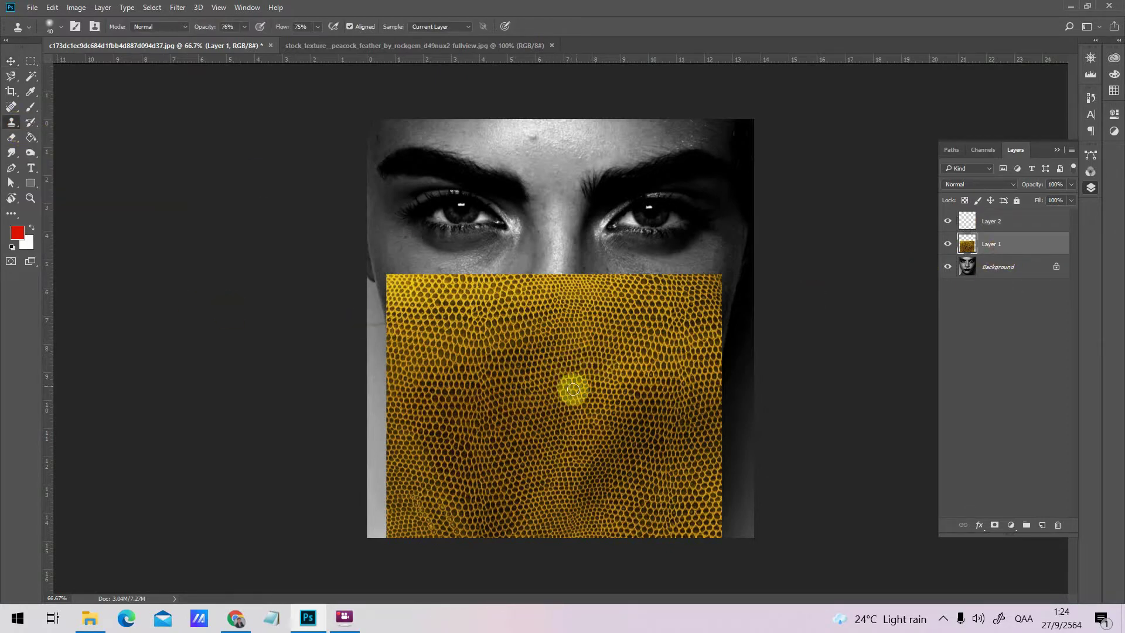
pyautogui.press('alt')
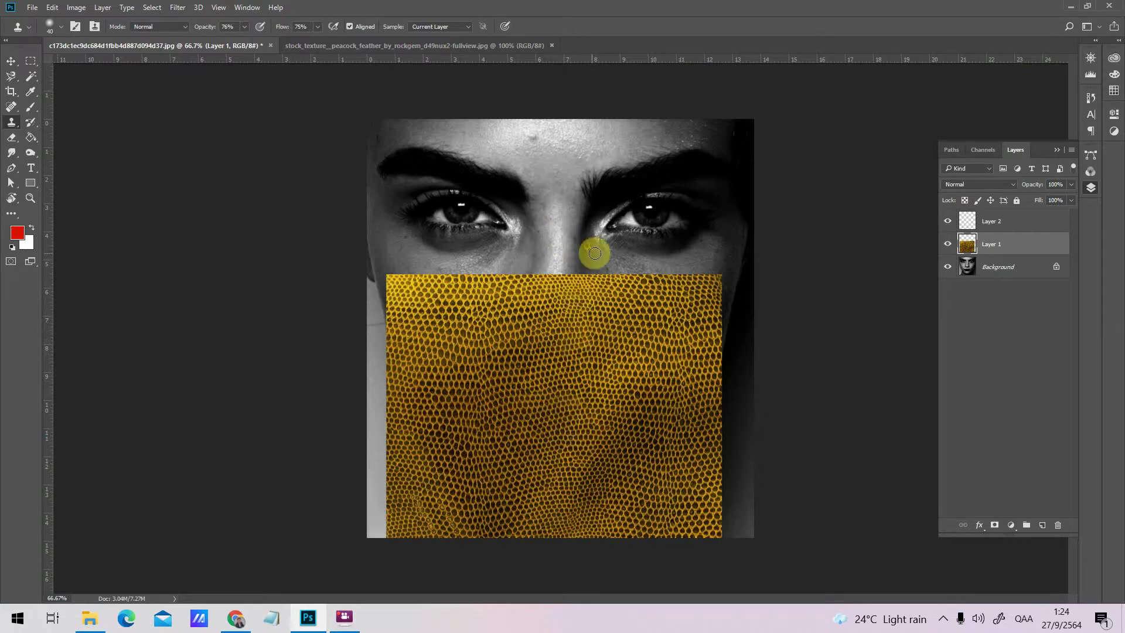
pyautogui.hotkey('ctrl', '+')
pyautogui.moveTo(677, 192); pyautogui.dragTo(633, 246)
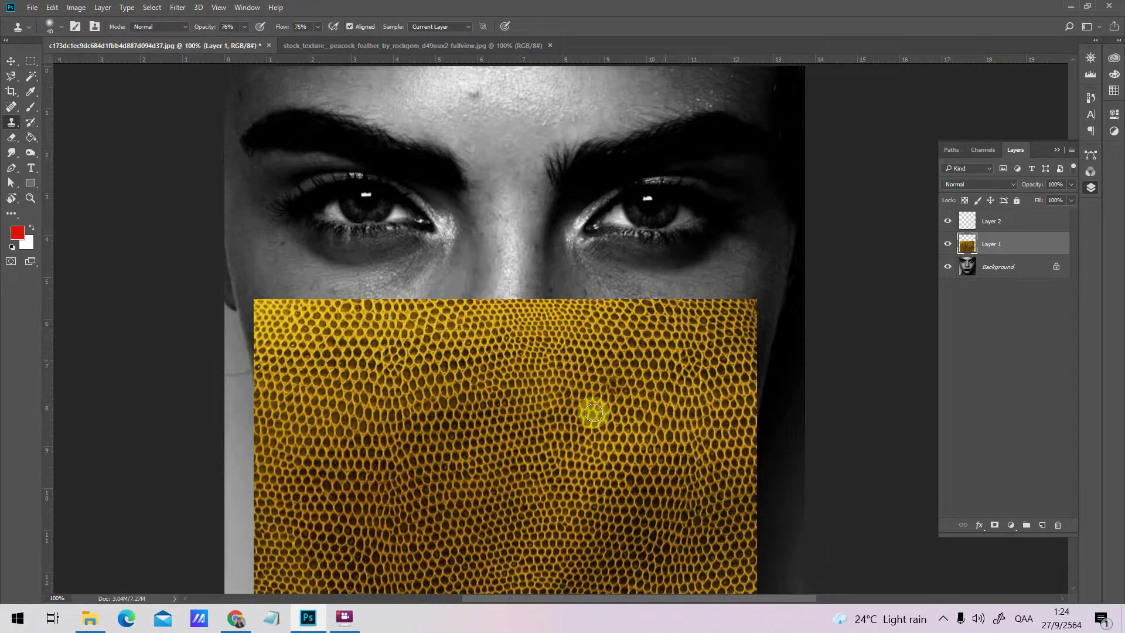
pyautogui.click(1001, 224)
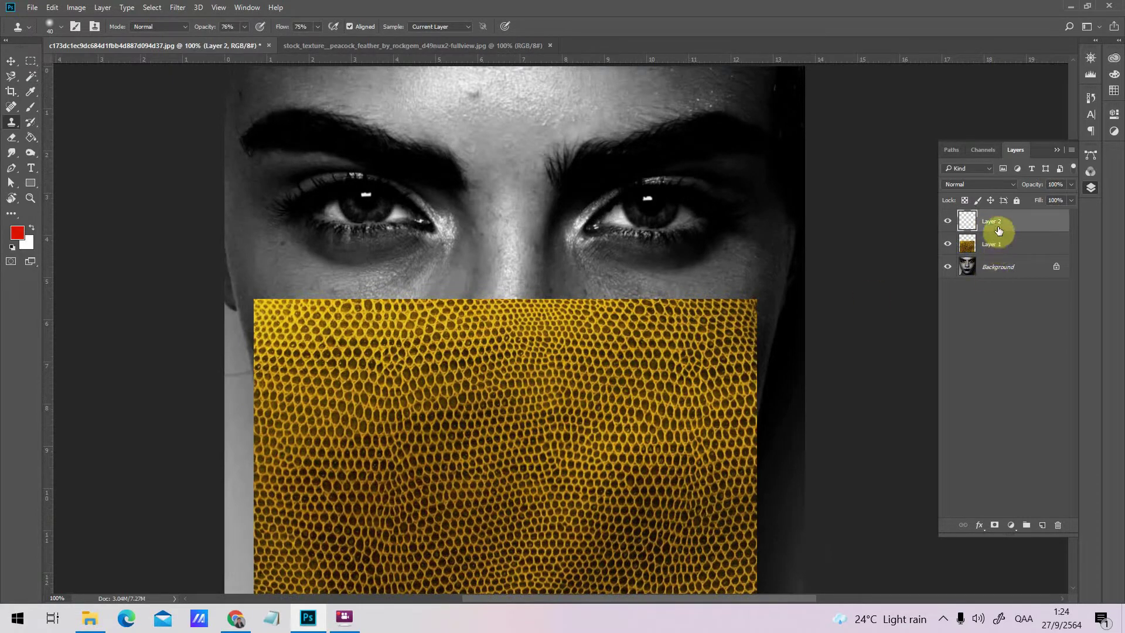
pyautogui.moveTo(999, 231); pyautogui.dragTo(994, 258)
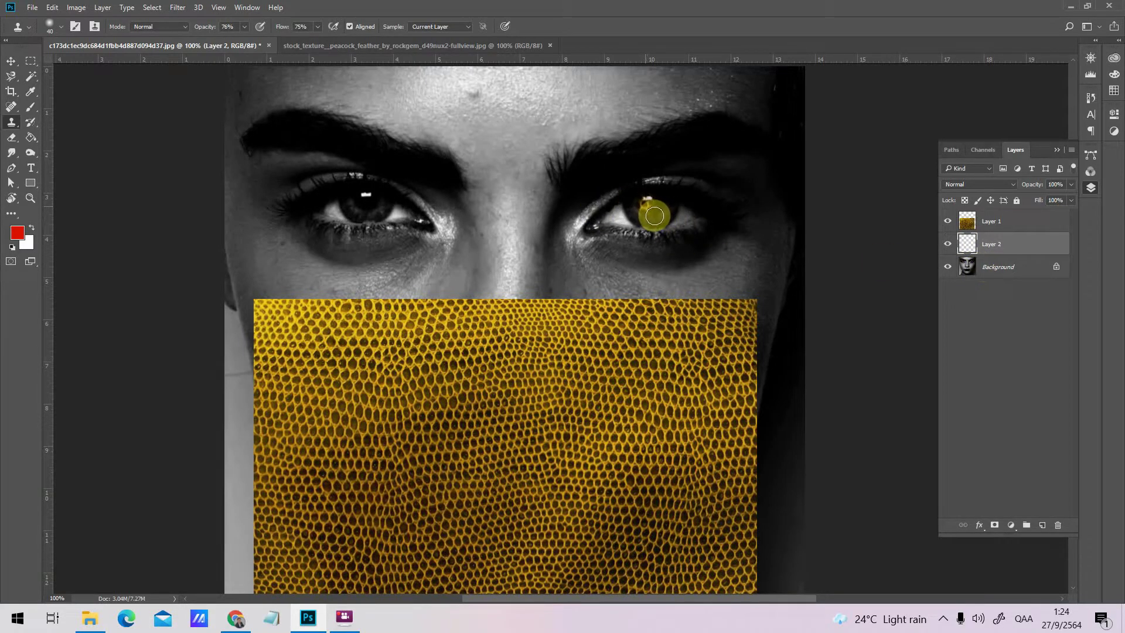
# Sample the scale pattern from Layer 1 with the Clone Stamp and make a trial stroke on Layer 2 over the right-hand iris
pyautogui.press('alt')
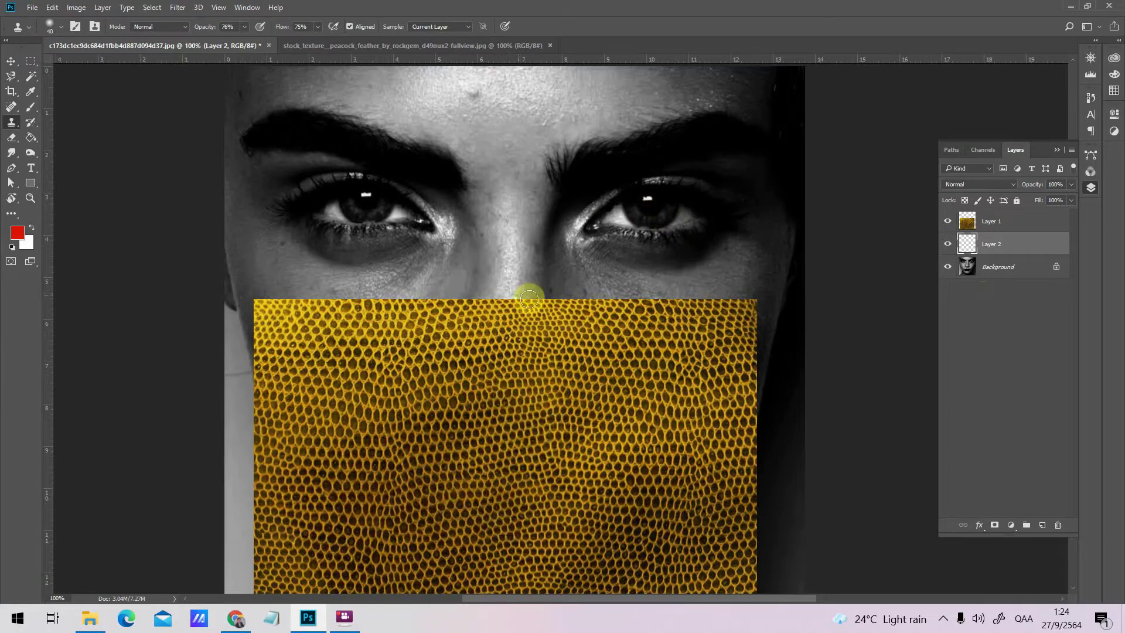
pyautogui.click(1004, 221)
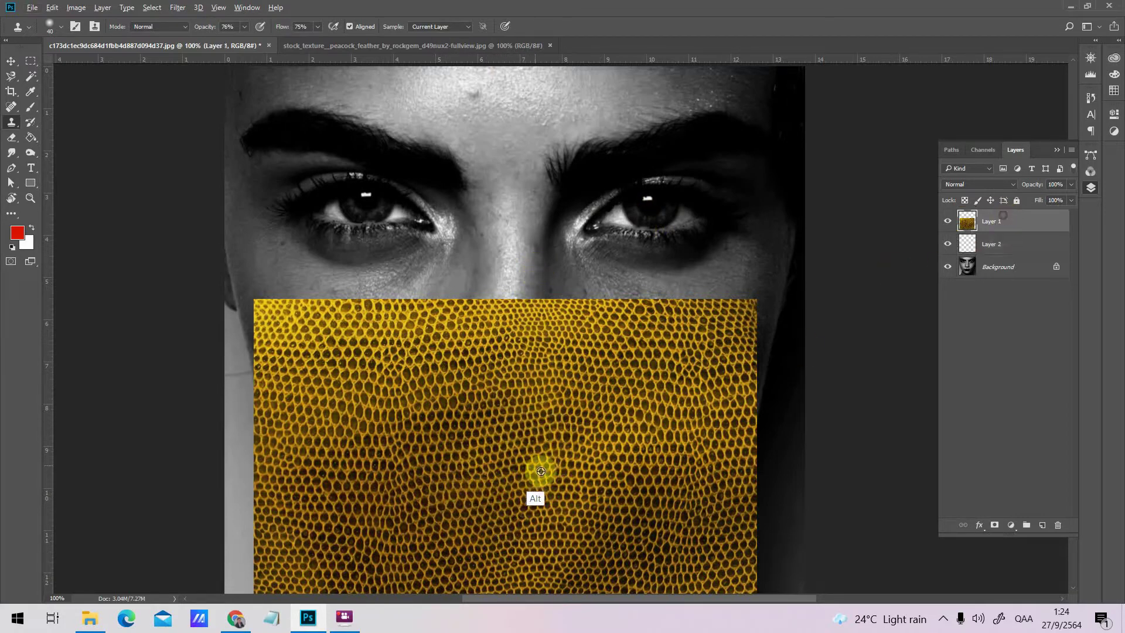
pyautogui.keyDown('alt'); pyautogui.click(516, 463); pyautogui.keyUp('alt')
pyautogui.click(988, 246)
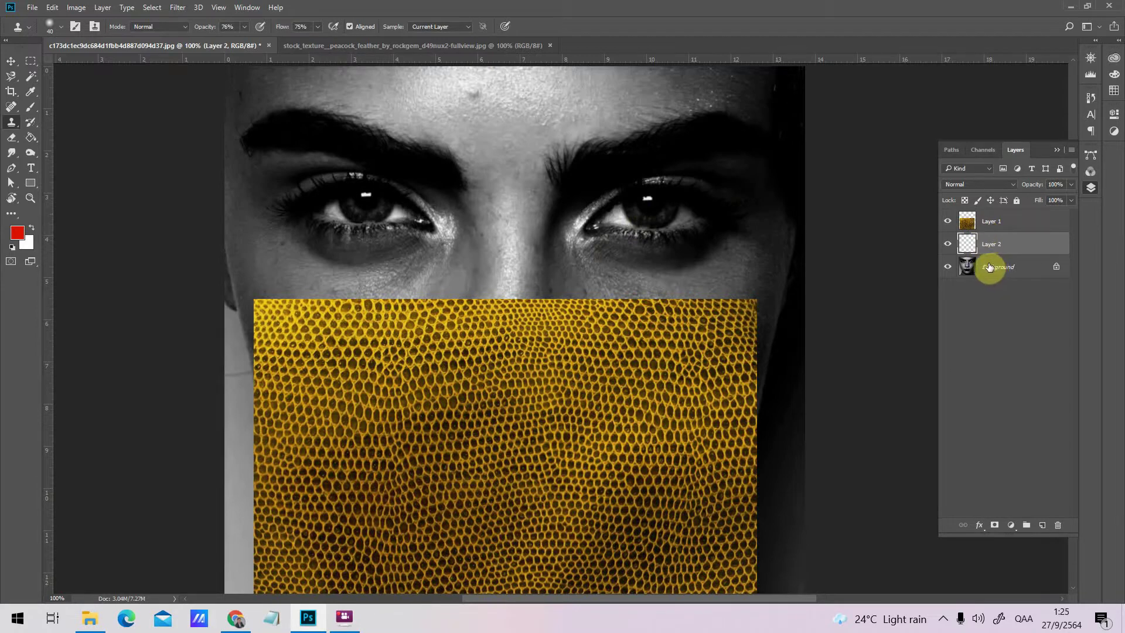
pyautogui.rightClick(652, 218)
pyautogui.click(647, 211)
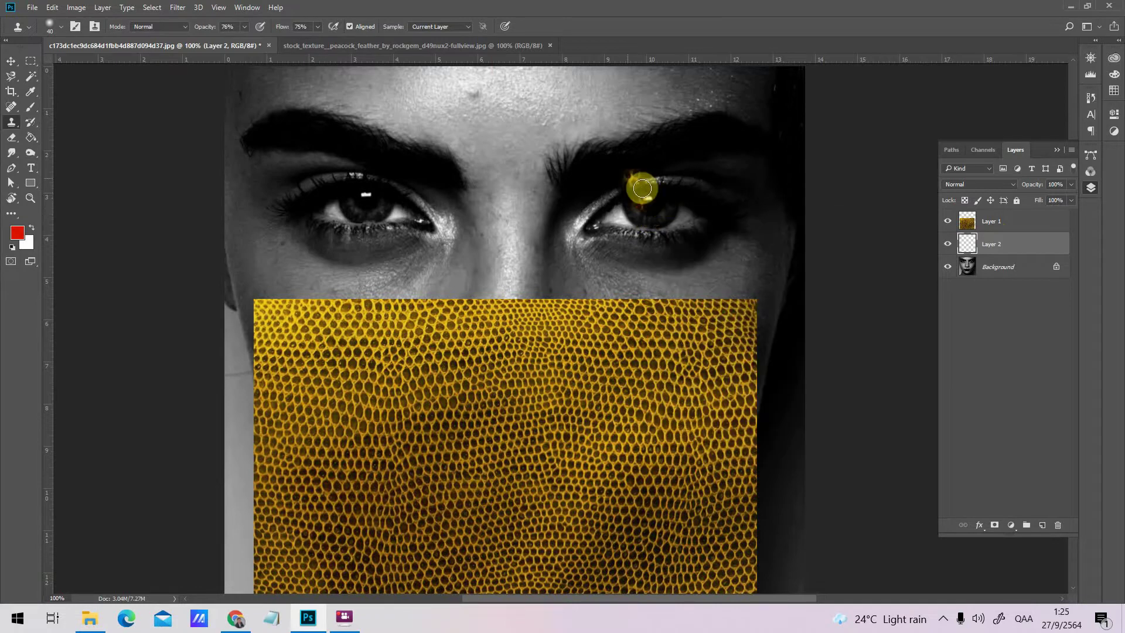
pyautogui.moveTo(648, 207); pyautogui.dragTo(656, 221)
# Set the Clone Stamp to 30 px with 100% opacity and flow, and cover the right-hand iris with the scale pattern
pyautogui.press('[')
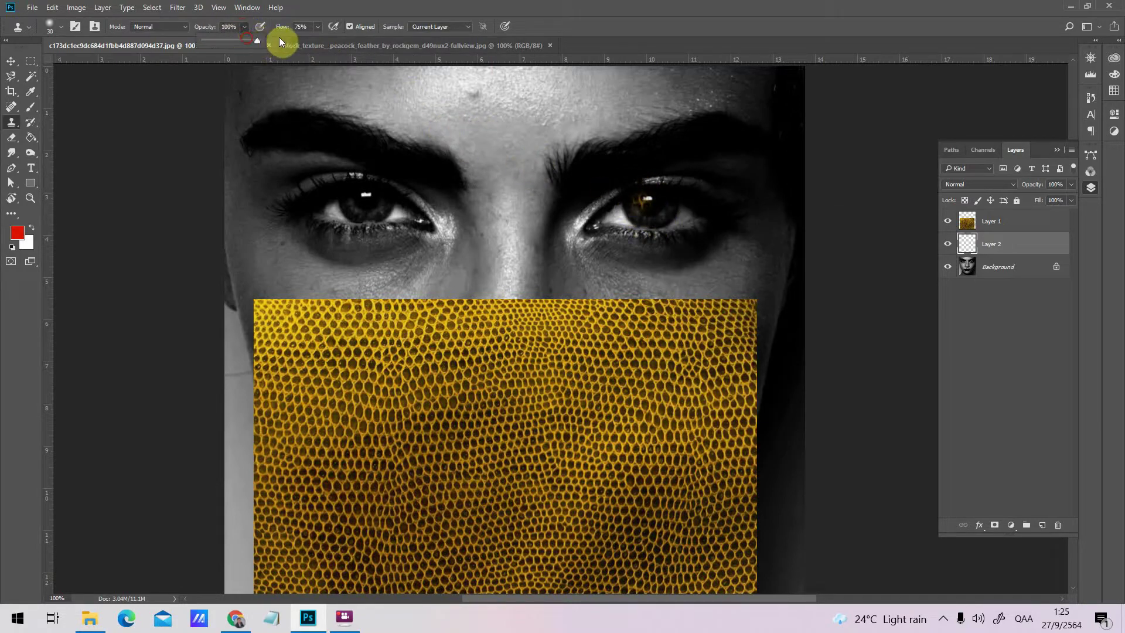
pyautogui.click(318, 26)
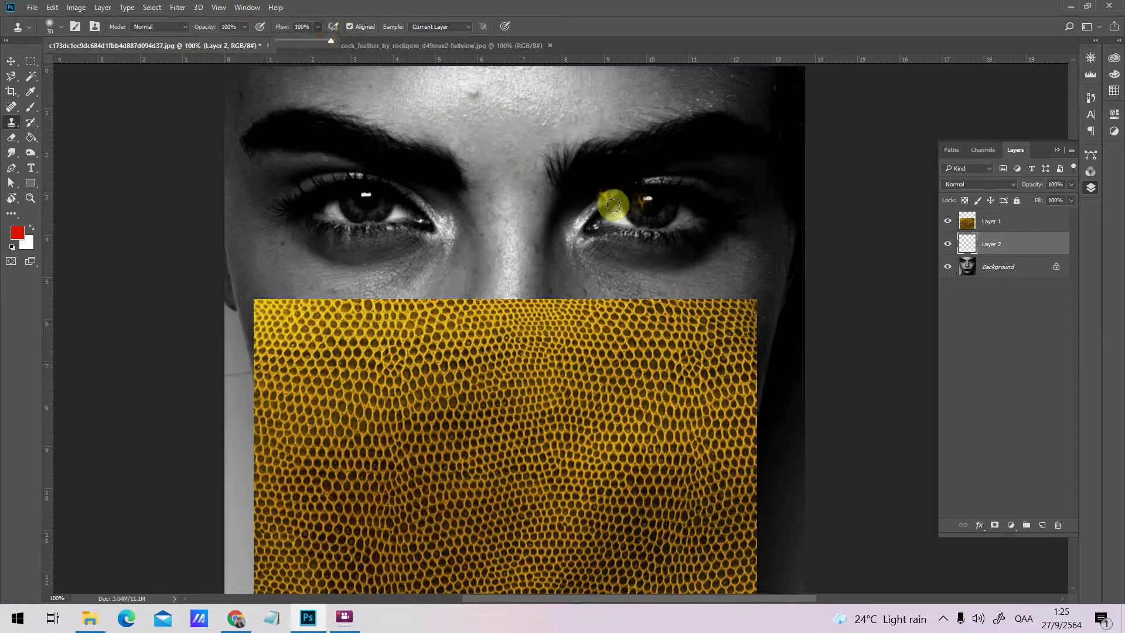
pyautogui.click(60, 28)
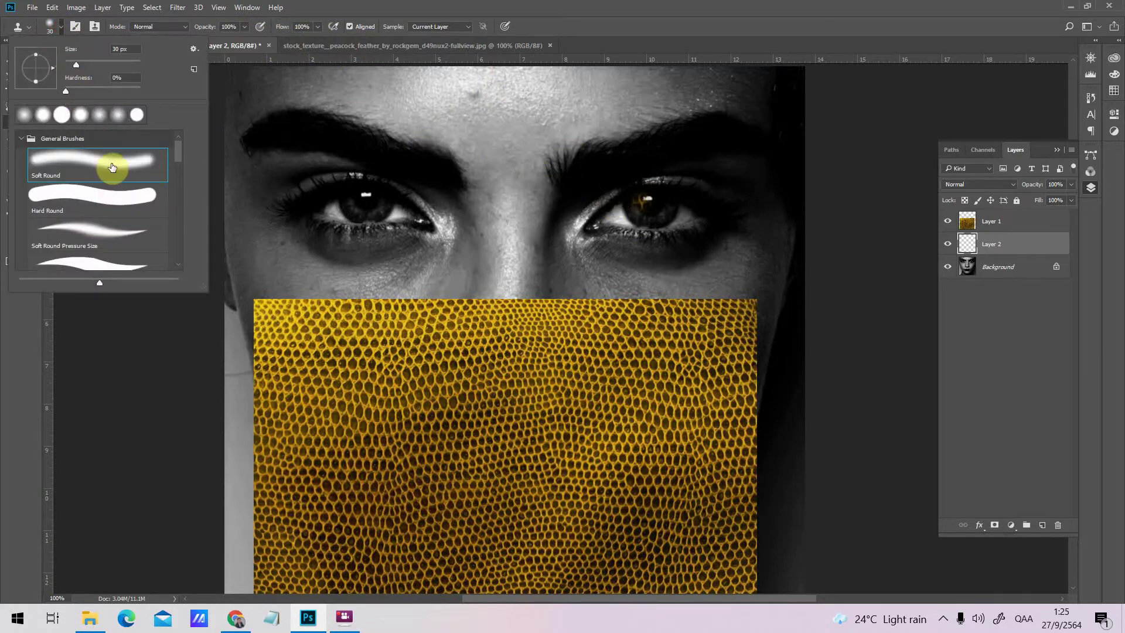
pyautogui.click(649, 213)
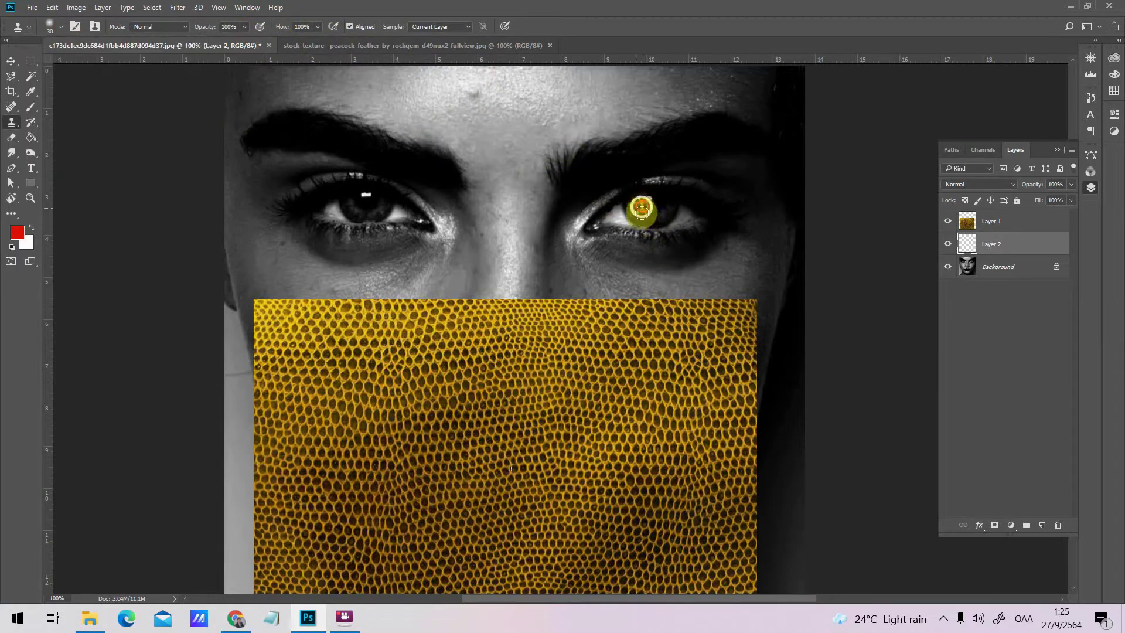
pyautogui.moveTo(641, 213)
pyautogui.mouseDown()
pyautogui.moveTo(660, 226)
pyautogui.moveTo(672, 210)
pyautogui.moveTo(671, 223)
pyautogui.moveTo(678, 207)
pyautogui.moveTo(659, 229)
pyautogui.moveTo(680, 205)
pyautogui.moveTo(649, 228)
pyautogui.moveTo(682, 222)
pyautogui.moveTo(639, 218)
pyautogui.mouseUp()
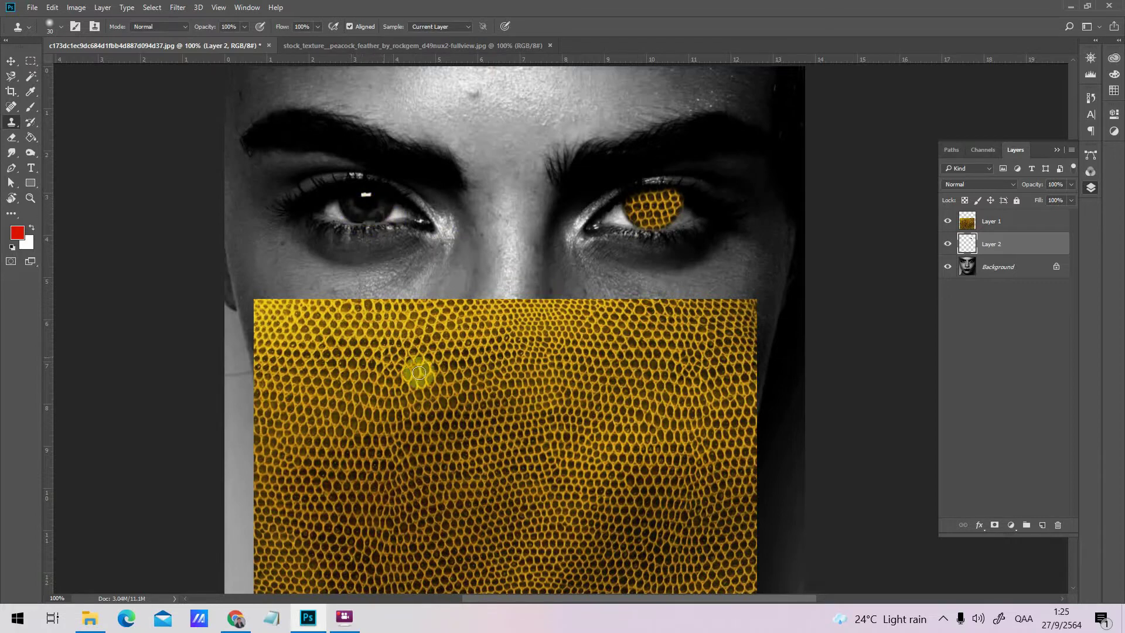
# Sample another spot of the texture on Layer 1 and clone it over the left-hand iris on Layer 2
pyautogui.click(364, 208)
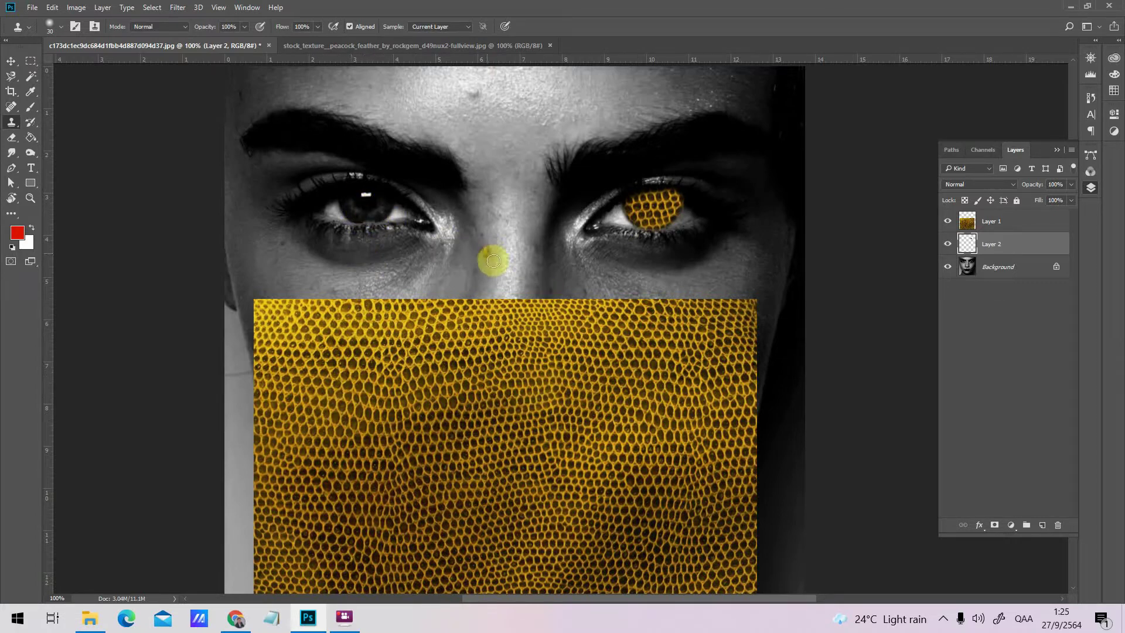
pyautogui.click(1012, 222)
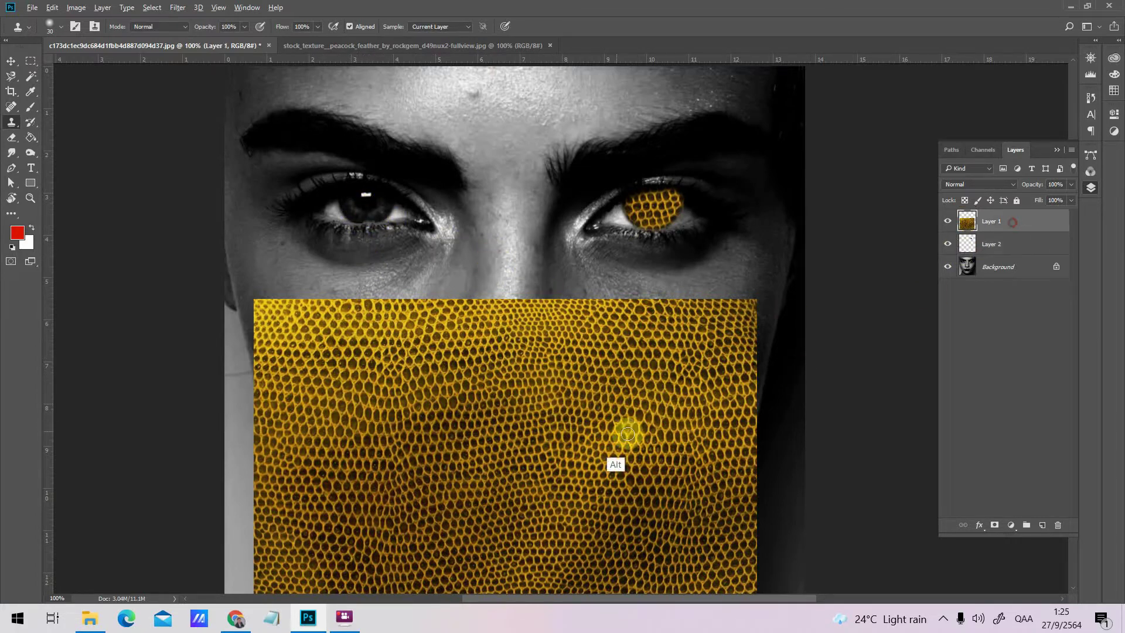
pyautogui.keyDown('alt'); pyautogui.click(576, 467); pyautogui.keyUp('alt')
pyautogui.click(994, 243)
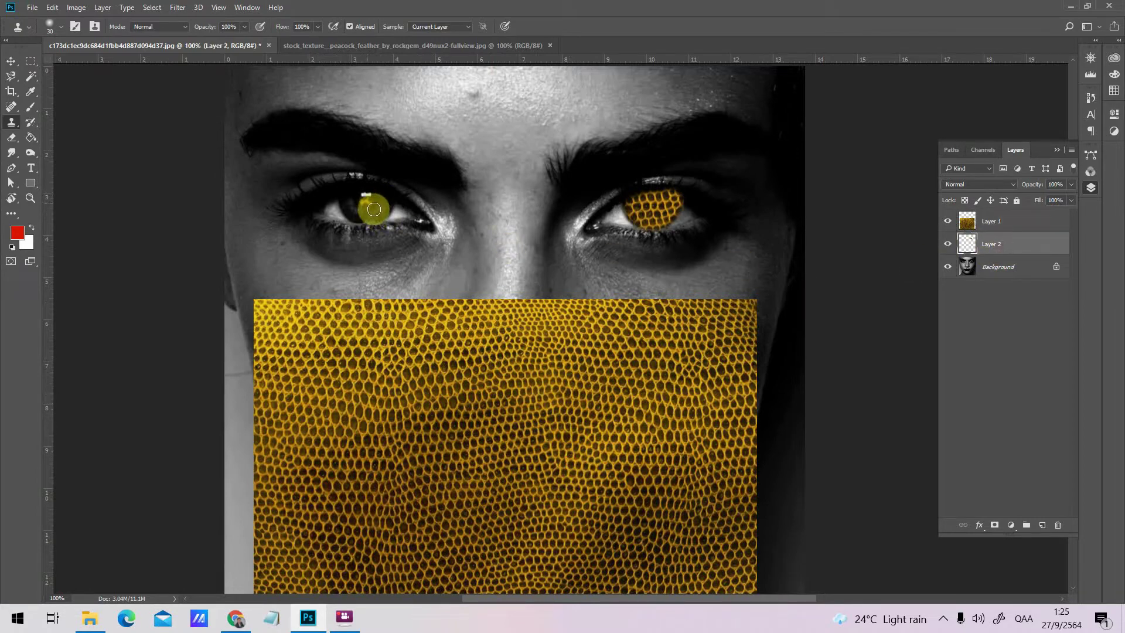
pyautogui.moveTo(361, 215)
pyautogui.mouseDown()
pyautogui.moveTo(388, 204)
pyautogui.moveTo(371, 221)
pyautogui.mouseUp()
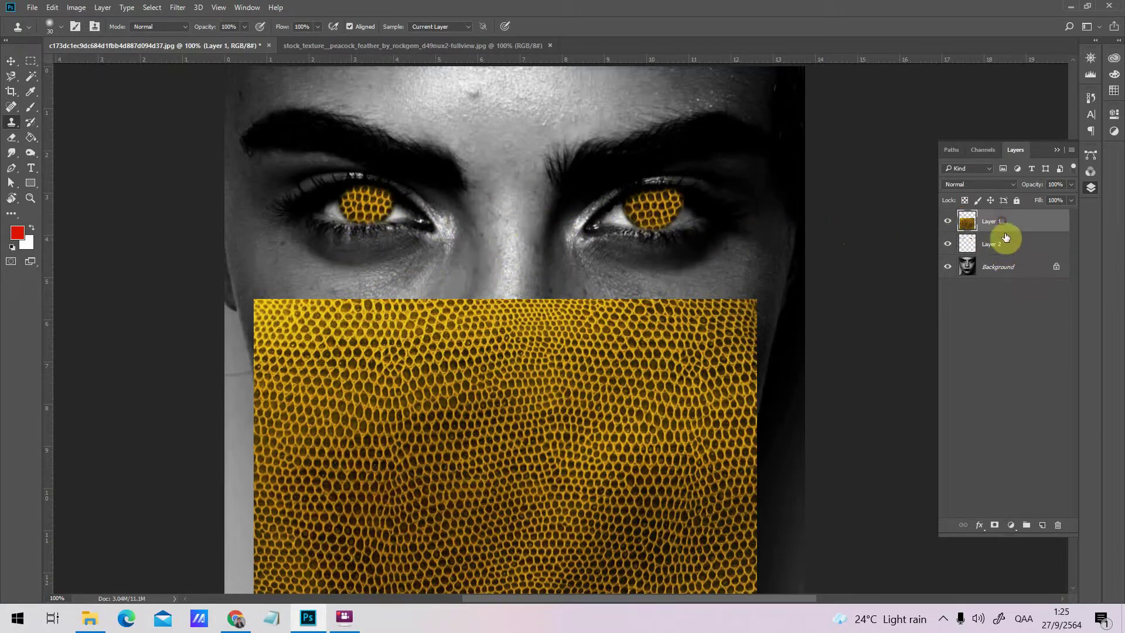
# Try the Overlay and Soft Light blending modes on Layer 2, which holds the cloned irises, and set it to Hard Light
pyautogui.click(989, 251)
pyautogui.click(982, 185)
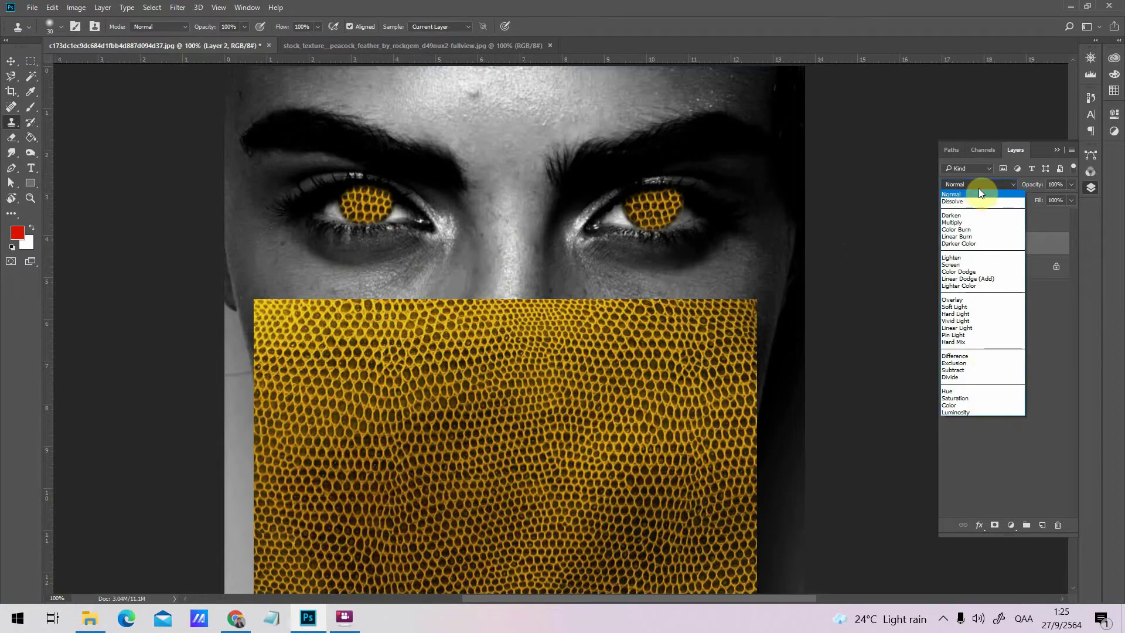
pyautogui.click(966, 301)
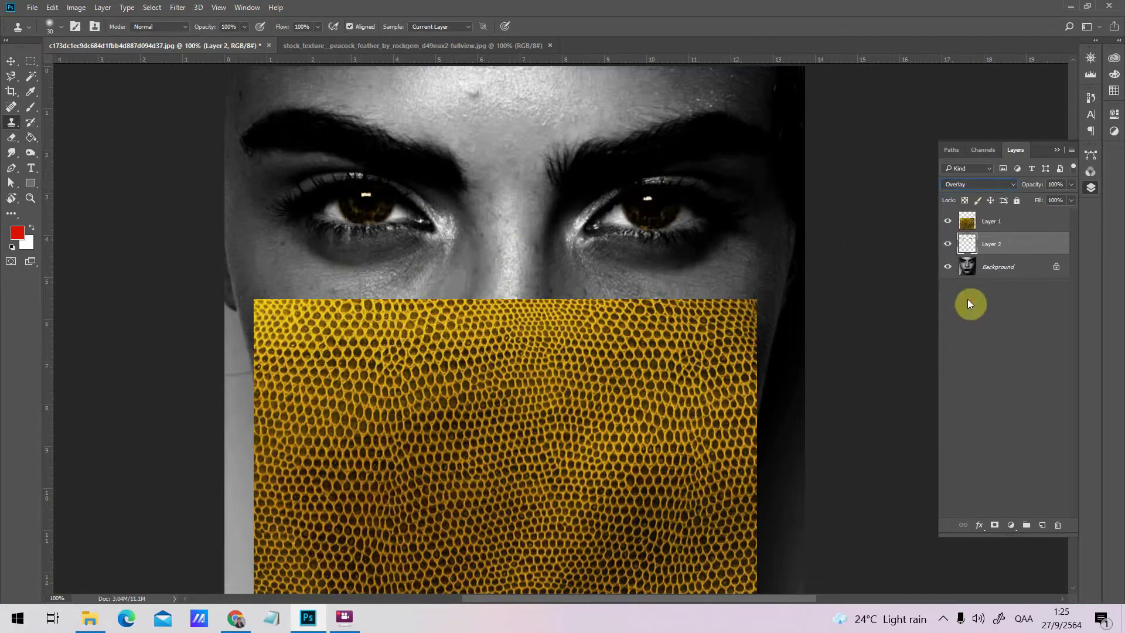
pyautogui.click(986, 182)
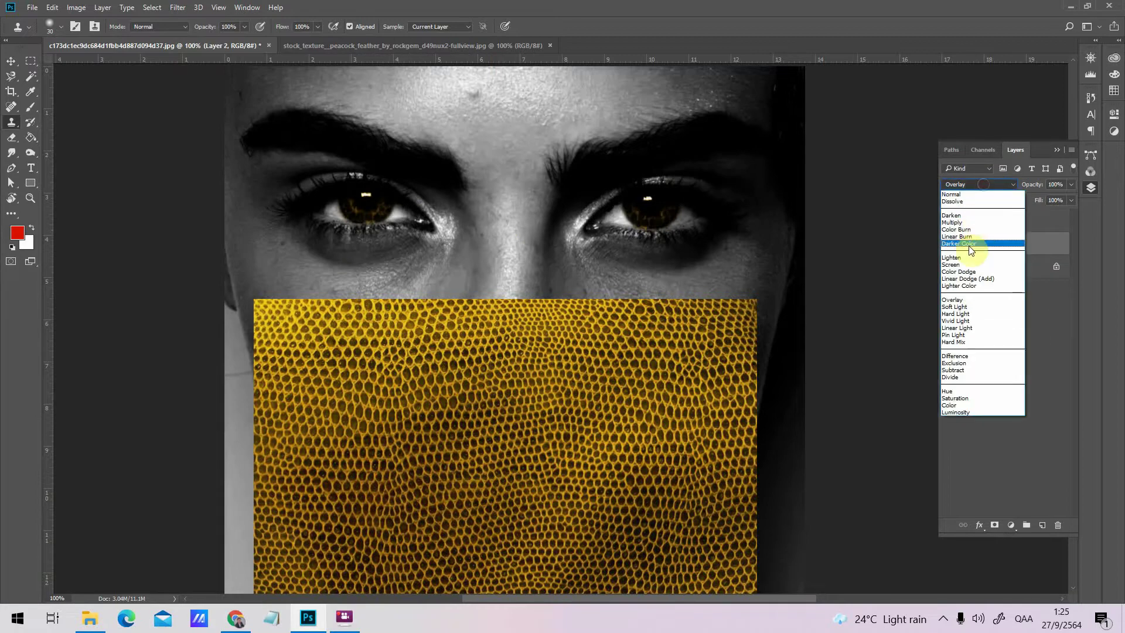
pyautogui.click(963, 307)
pyautogui.click(990, 184)
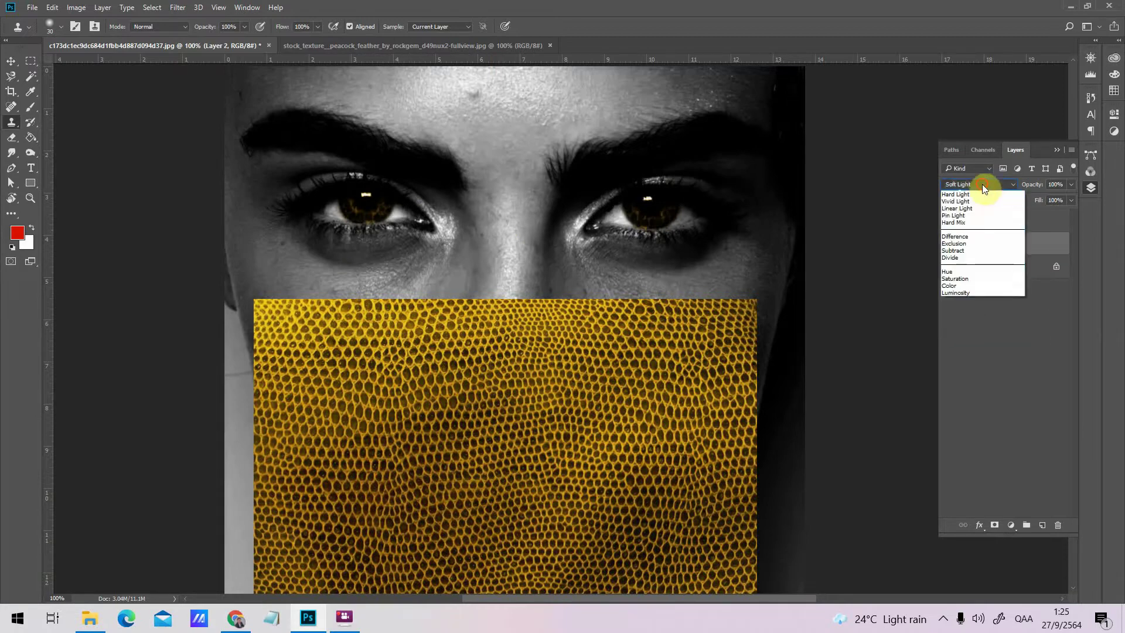
pyautogui.click(975, 314)
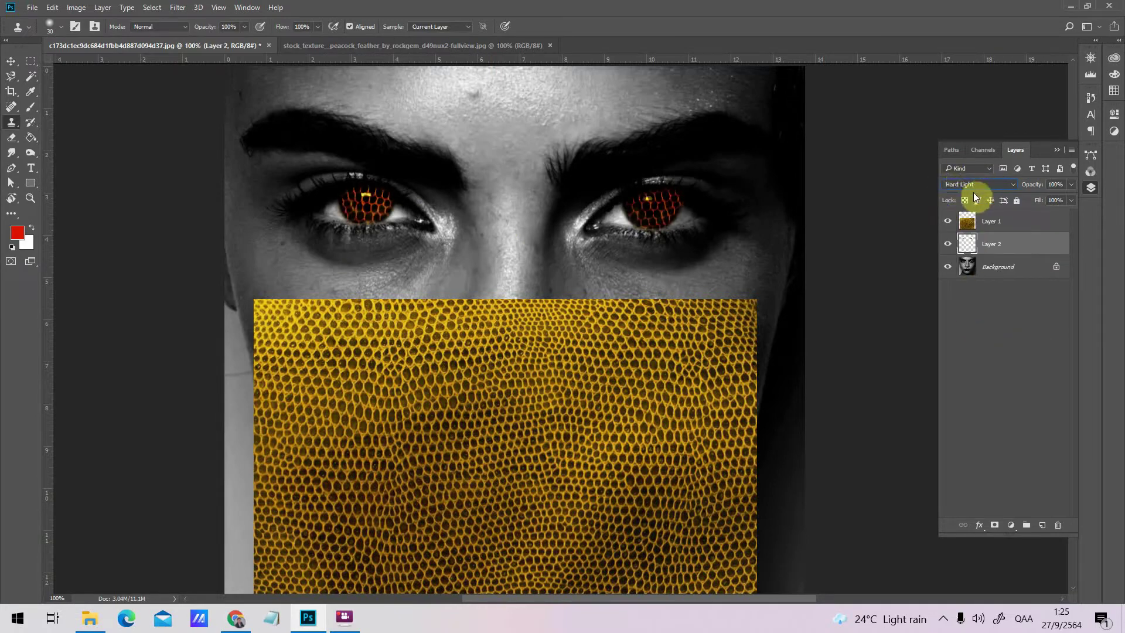
# Set Layer 2's blending mode to Soft Light and raise its saturation to +23 with Hue/Saturation, keeping lightness at 0
pyautogui.click(974, 184)
pyautogui.click(969, 297)
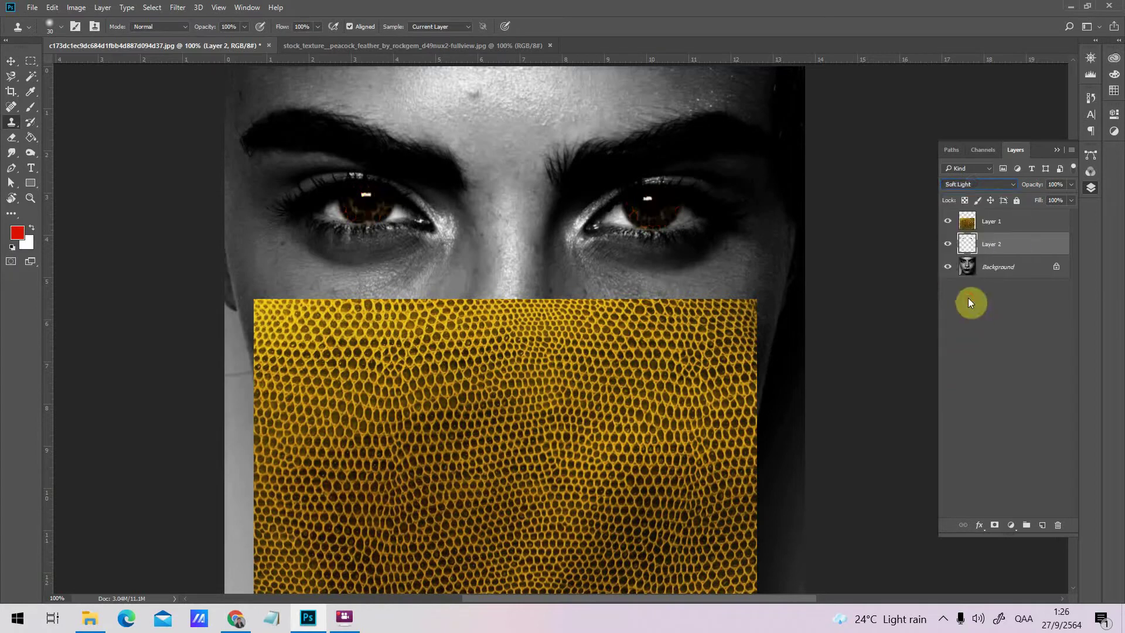
pyautogui.click(76, 7)
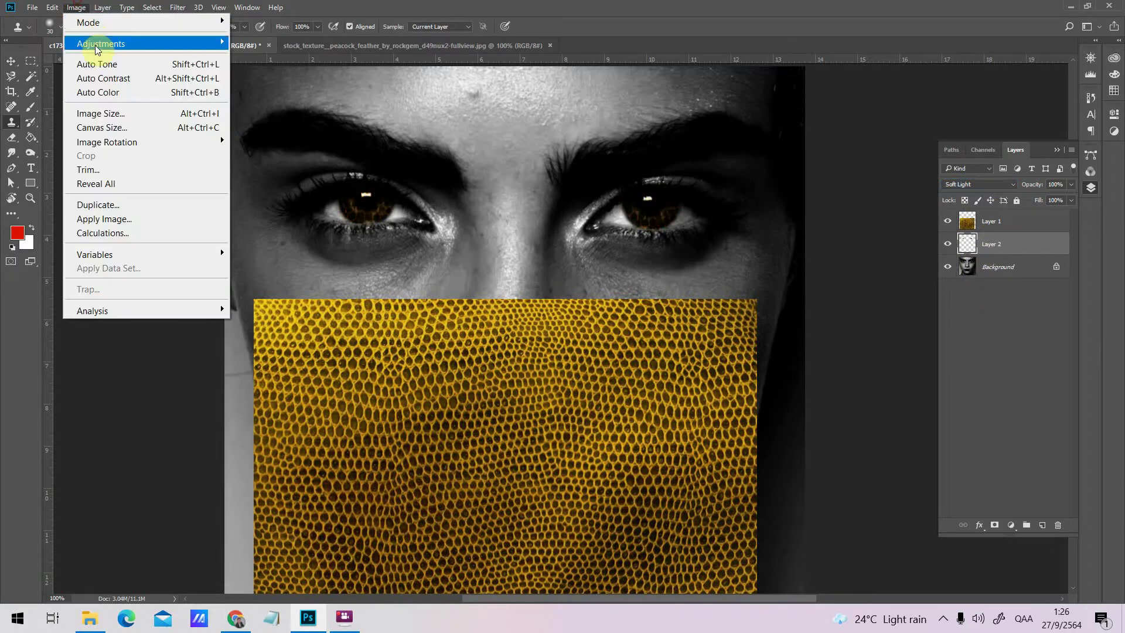
pyautogui.moveTo(108, 44)
pyautogui.click(332, 119)
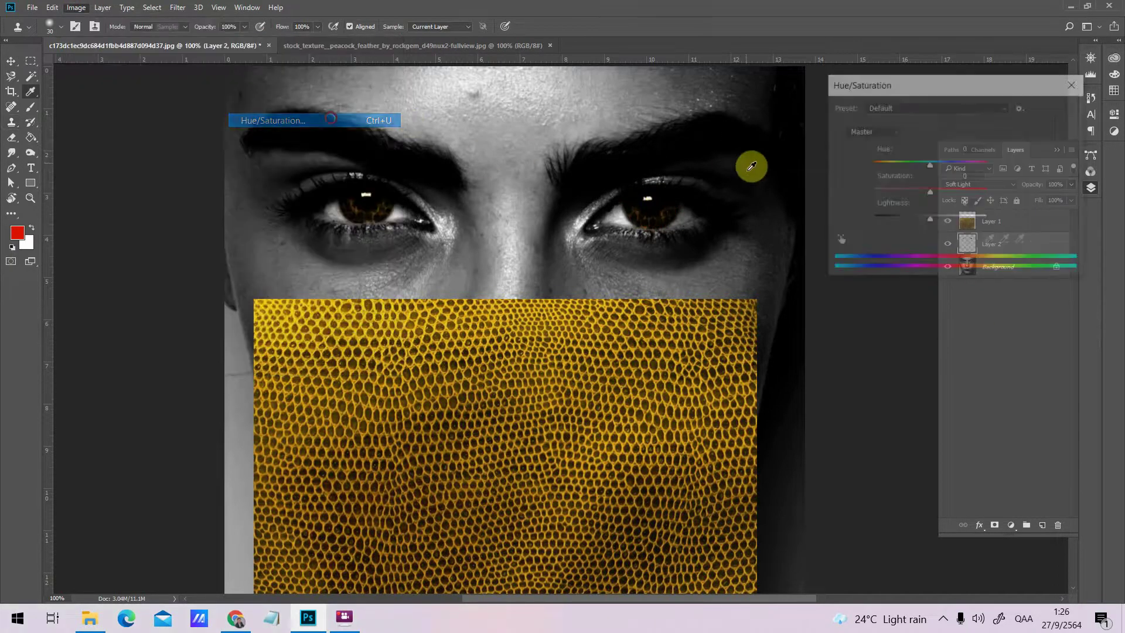
pyautogui.moveTo(930, 195)
pyautogui.mouseDown()
pyautogui.moveTo(956, 191)
pyautogui.moveTo(943, 192)
pyautogui.mouseUp()
pyautogui.moveTo(930, 219); pyautogui.dragTo(948, 198)
pyautogui.write('0')
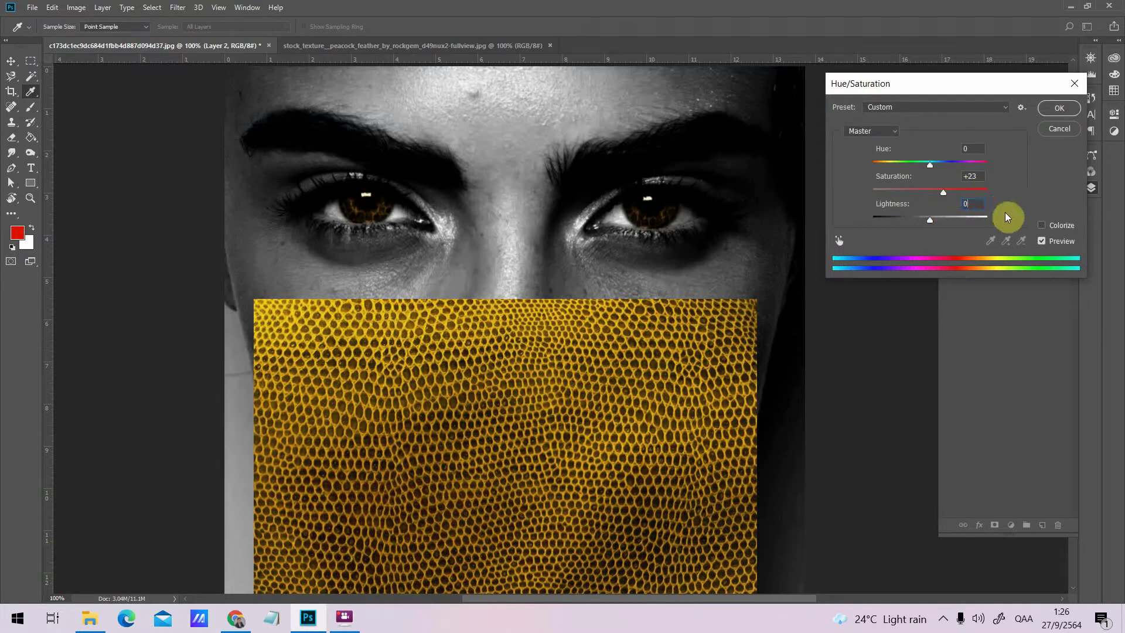
pyautogui.click(1015, 200)
pyautogui.click(1046, 110)
pyautogui.press('s')
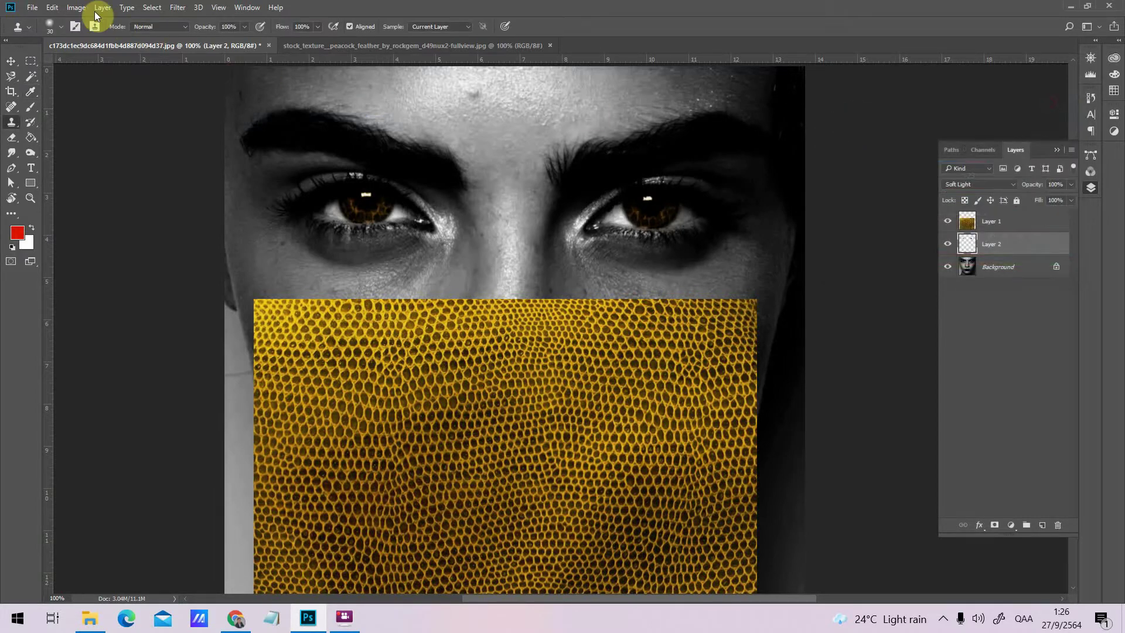
# Brighten the irises on Layer 2 with Curves by raising the shadows and midtones of the RGB curve
pyautogui.click(77, 7)
pyautogui.moveTo(217, 44)
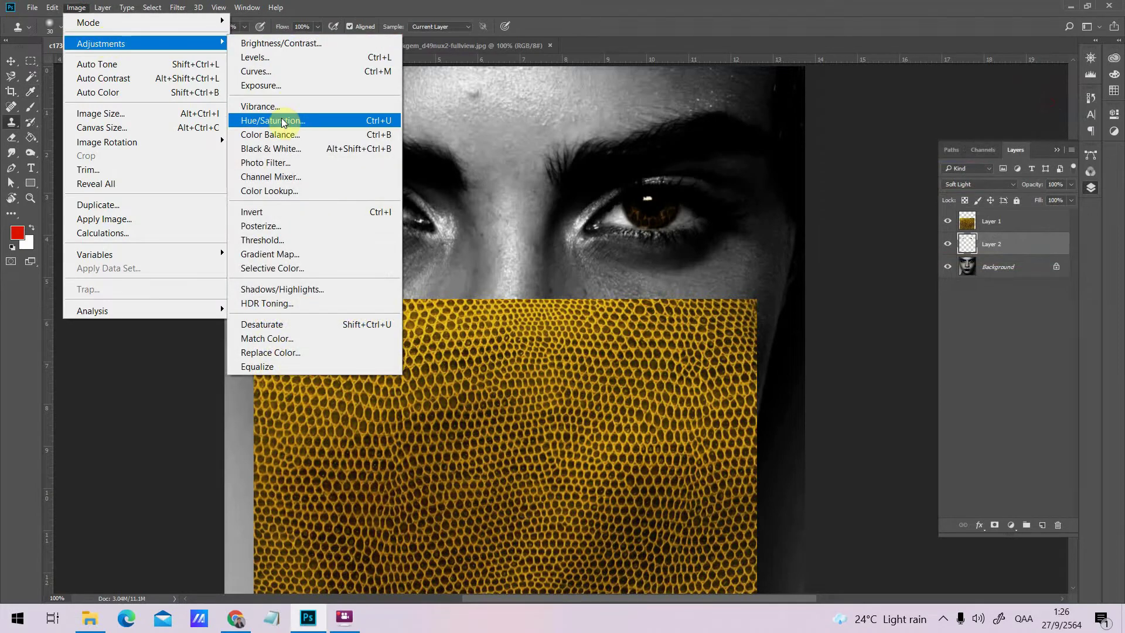
pyautogui.click(275, 72)
pyautogui.moveTo(890, 251); pyautogui.dragTo(878, 242)
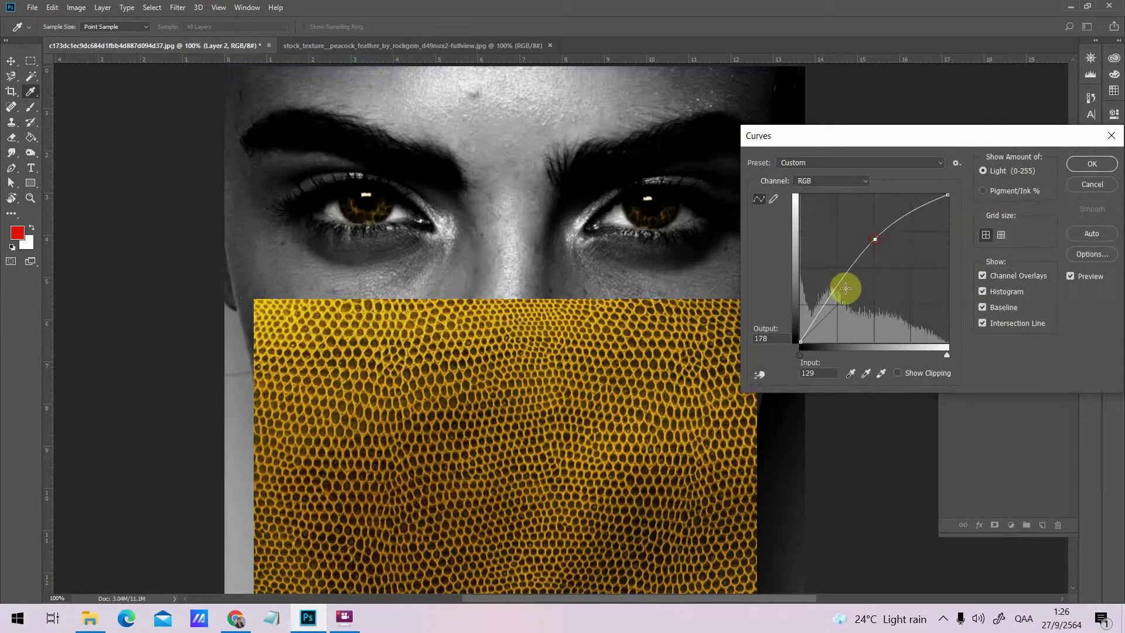
pyautogui.moveTo(842, 291)
pyautogui.mouseDown()
pyautogui.moveTo(831, 301)
pyautogui.moveTo(826, 264)
pyautogui.moveTo(828, 296)
pyautogui.moveTo(830, 277)
pyautogui.mouseUp()
pyautogui.moveTo(884, 246); pyautogui.dragTo(885, 226)
pyautogui.click(1080, 165)
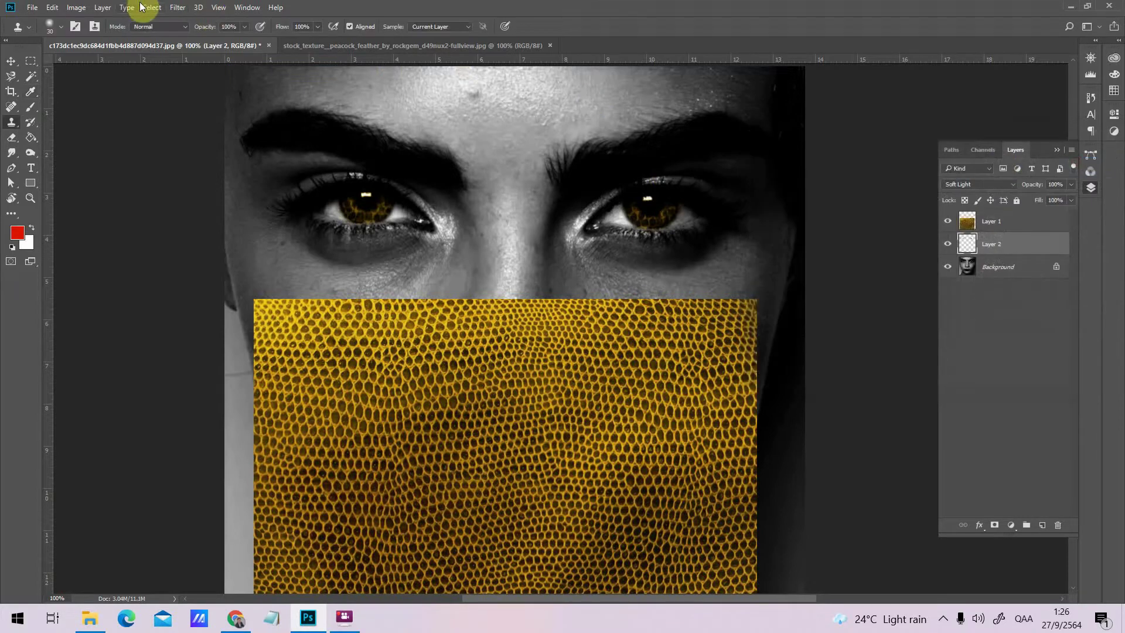
# Apply a Brightness/Contrast adjustment to the irises on Layer 2
pyautogui.click(77, 8)
pyautogui.moveTo(146, 43)
pyautogui.click(258, 43)
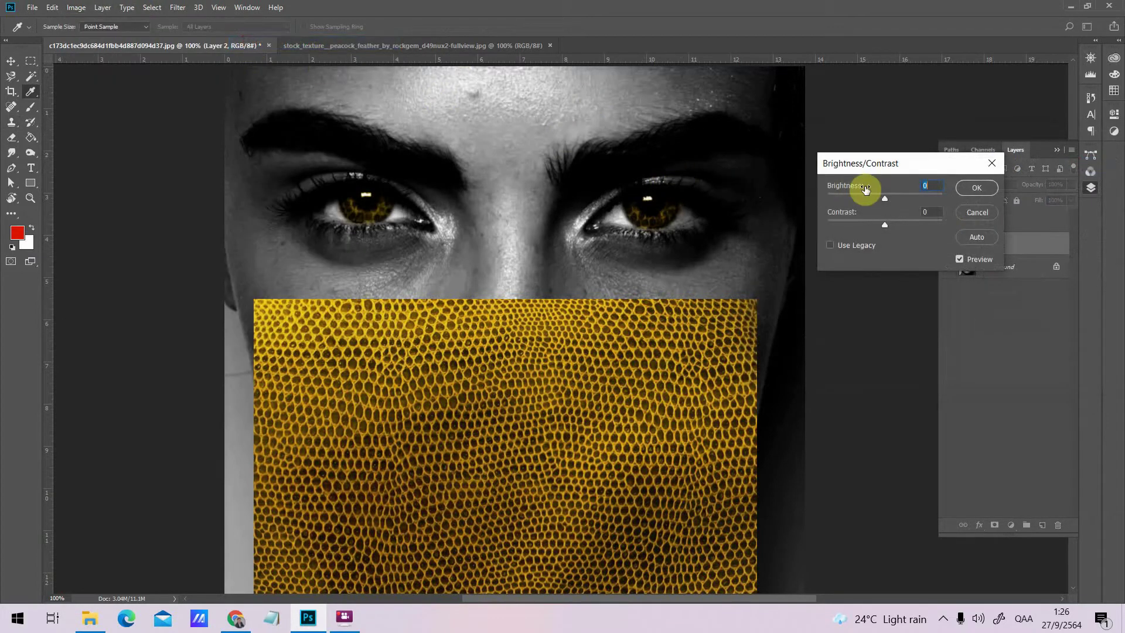
pyautogui.click(994, 192)
# Erase the texture spilling past the edge of the right-hand iris on Layer 2 with a 15 px Eraser
pyautogui.hotkey('ctrl', '+')
pyautogui.moveTo(718, 181); pyautogui.dragTo(632, 288)
pyautogui.press('e')
pyautogui.press('[')
pyautogui.press('[')
pyautogui.press('[')
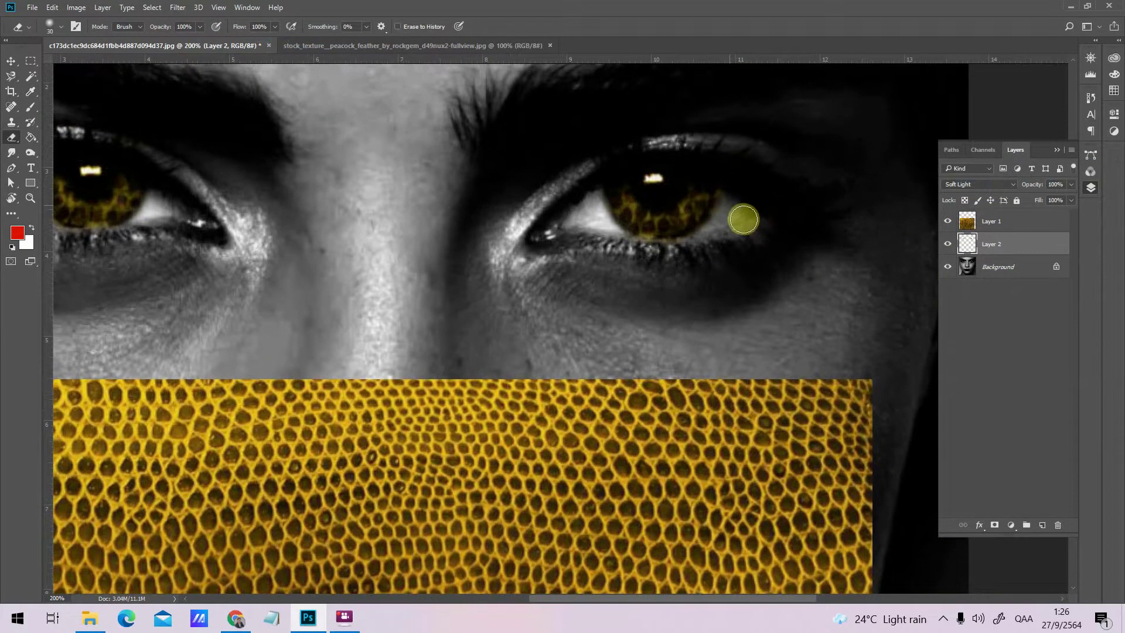
pyautogui.moveTo(734, 203)
pyautogui.mouseDown()
pyautogui.moveTo(720, 227)
pyautogui.moveTo(734, 195)
pyautogui.mouseUp()
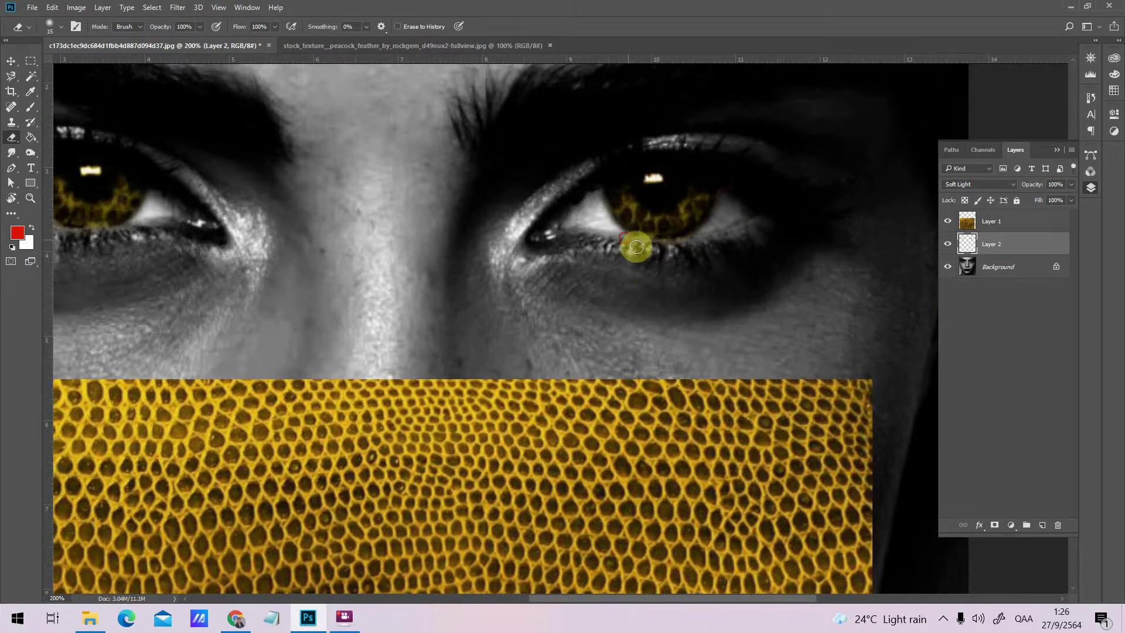
pyautogui.moveTo(642, 250)
pyautogui.mouseDown()
pyautogui.moveTo(689, 255)
pyautogui.moveTo(676, 259)
pyautogui.moveTo(707, 243)
pyautogui.moveTo(725, 192)
pyautogui.mouseUp()
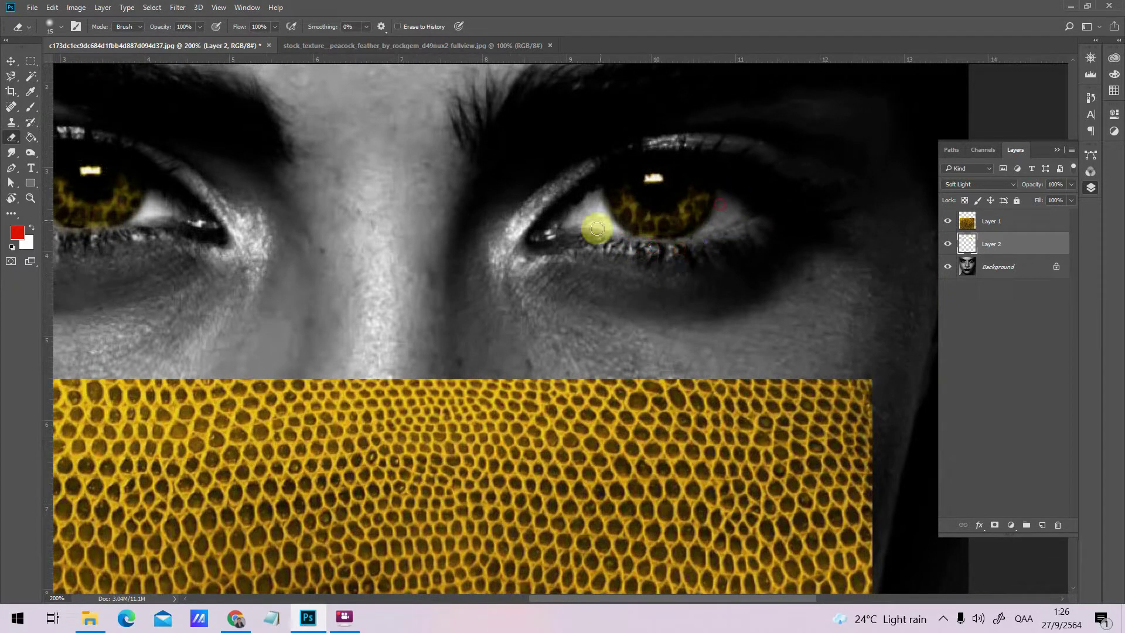
# Erase the excess texture around the left-hand iris on Layer 2 with the same Eraser
pyautogui.moveTo(600, 192)
pyautogui.mouseDown()
pyautogui.moveTo(609, 227)
pyautogui.moveTo(625, 236)
pyautogui.moveTo(788, 278)
pyautogui.mouseUp()
pyautogui.press('space')
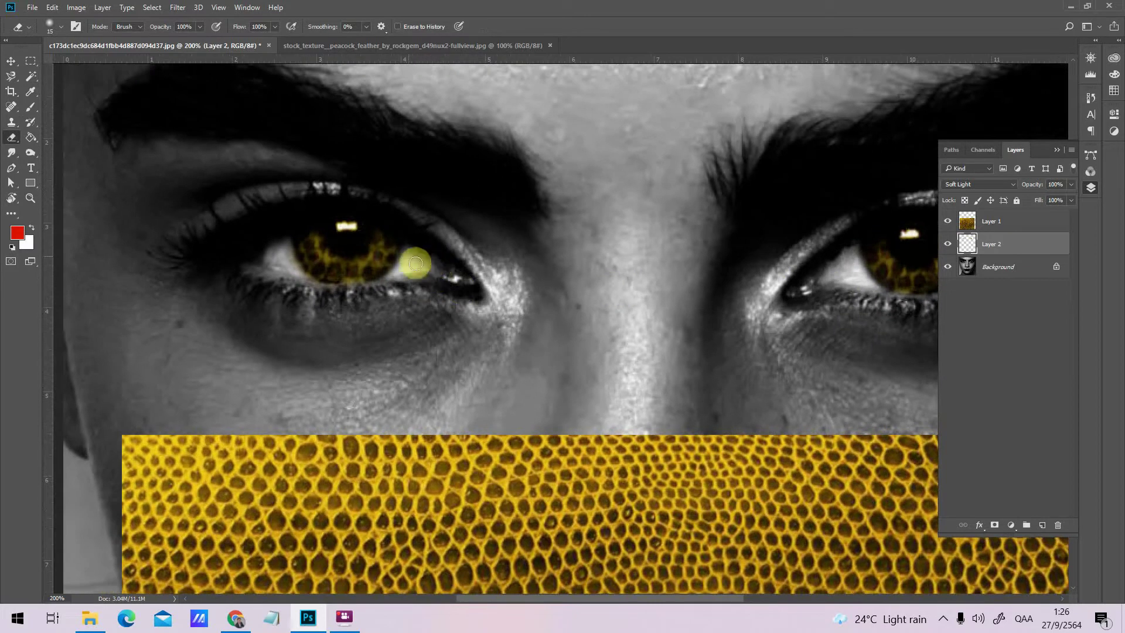
pyautogui.moveTo(413, 246); pyautogui.dragTo(399, 294)
pyautogui.moveTo(322, 294)
pyautogui.mouseDown()
pyautogui.moveTo(375, 302)
pyautogui.moveTo(404, 287)
pyautogui.mouseUp()
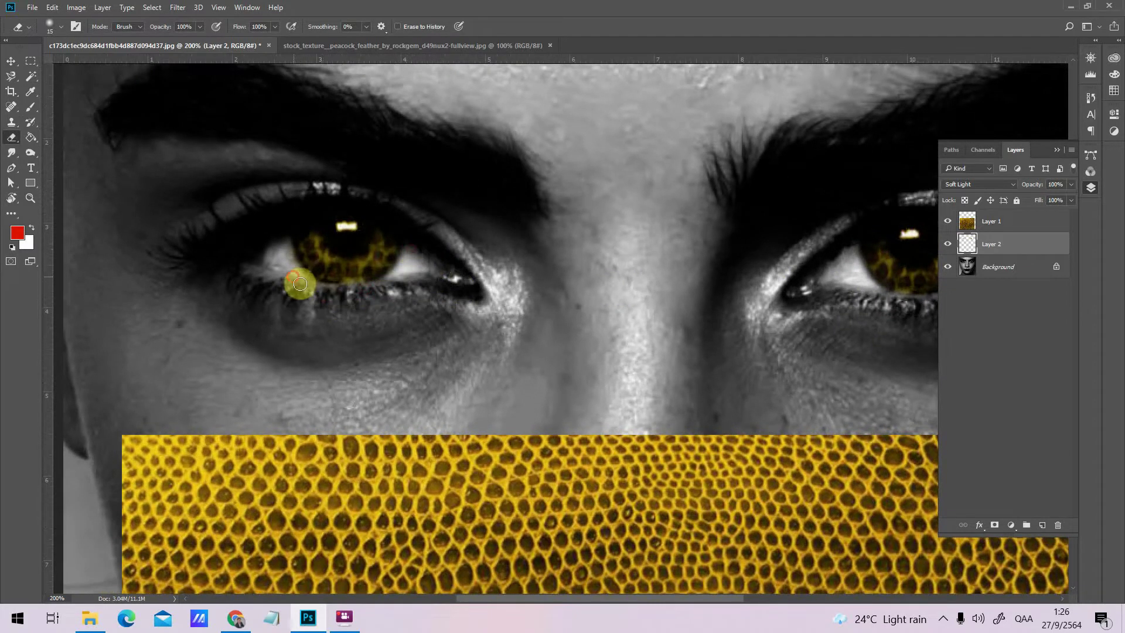
pyautogui.moveTo(298, 286)
pyautogui.mouseDown()
pyautogui.moveTo(308, 290)
pyautogui.moveTo(333, 297)
pyautogui.moveTo(398, 288)
pyautogui.mouseUp()
pyautogui.hotkey('ctrl', '-')
pyautogui.hotkey('ctrl', '-')
pyautogui.hotkey('ctrl', '-')
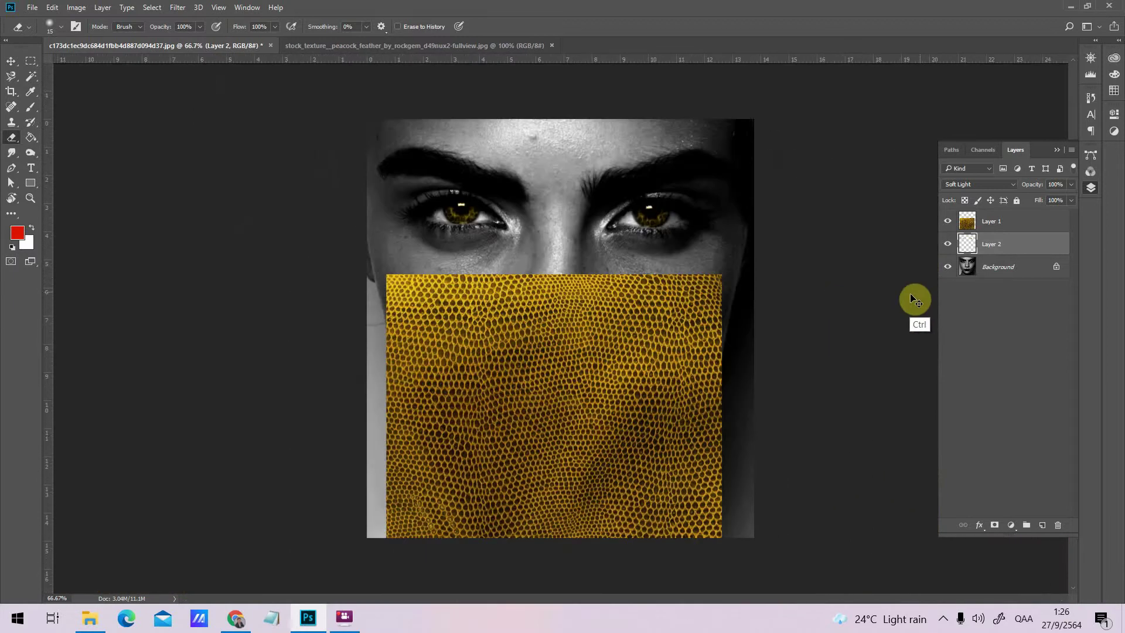
pyautogui.click(76, 7)
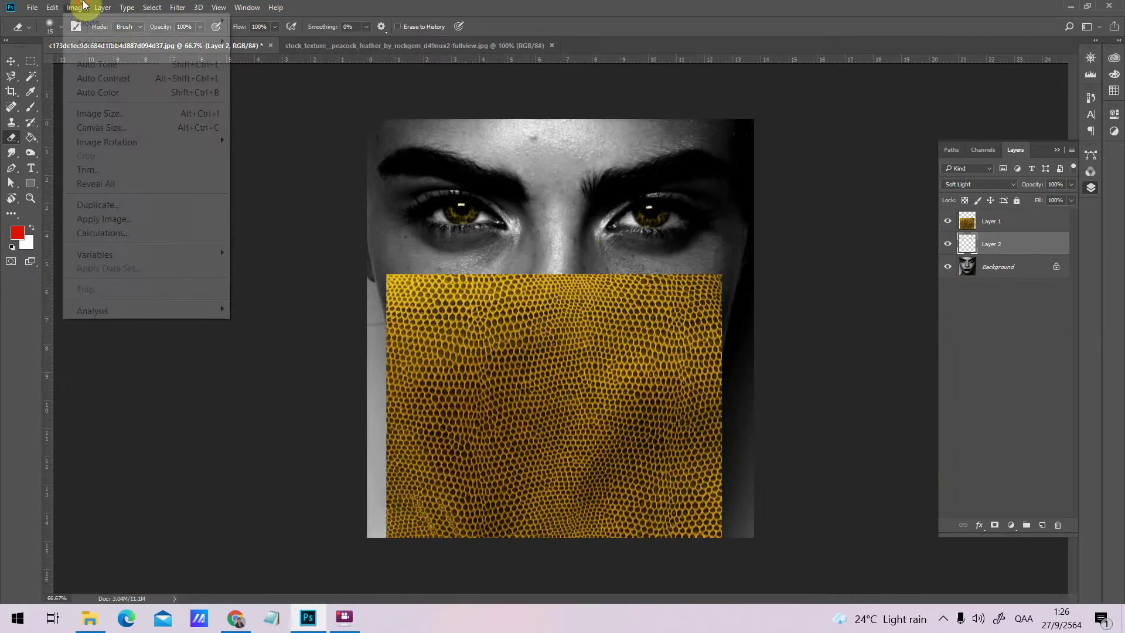
pyautogui.moveTo(101, 43)
pyautogui.click(299, 129)
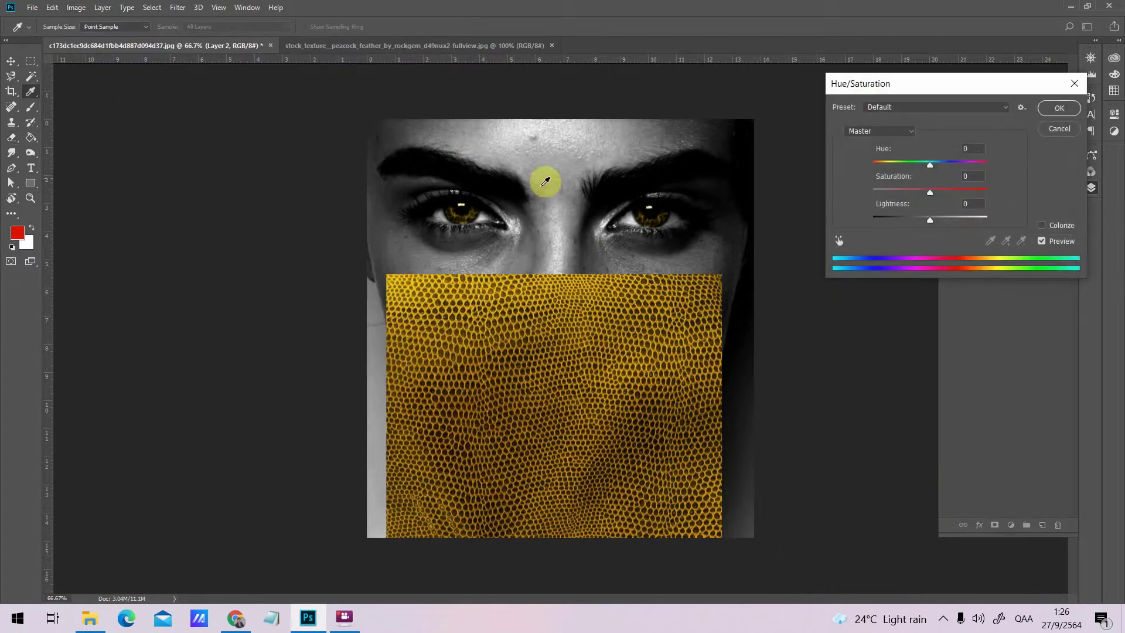
pyautogui.moveTo(929, 166)
pyautogui.mouseDown()
pyautogui.moveTo(957, 162)
pyautogui.moveTo(906, 162)
pyautogui.moveTo(928, 166)
pyautogui.mouseUp()
pyautogui.press('e')
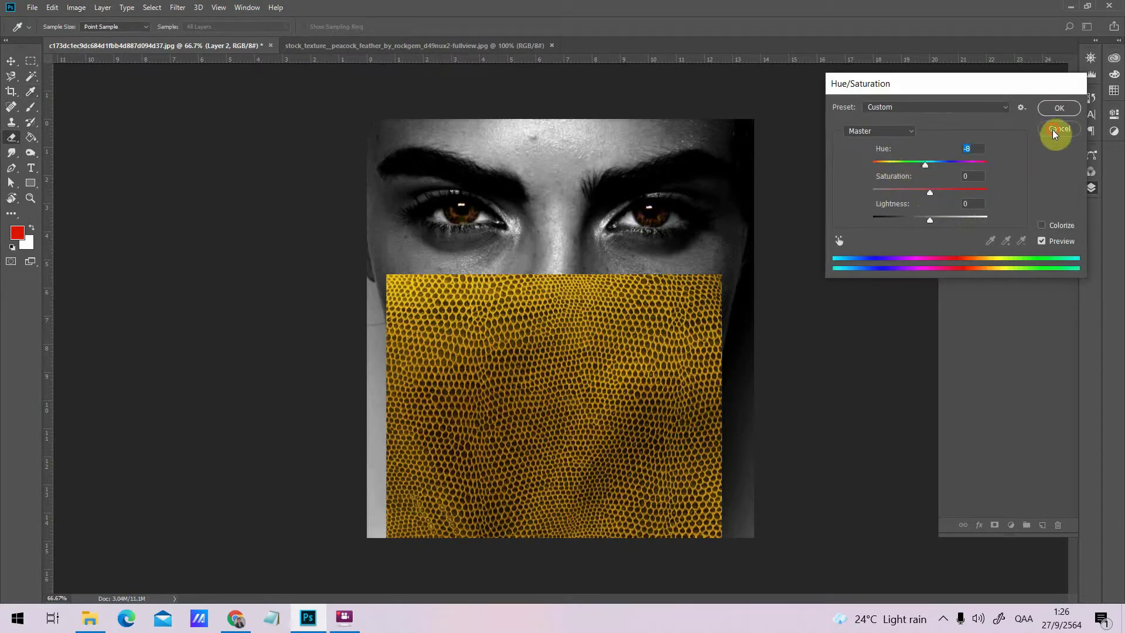
pyautogui.click(1058, 129)
# Hide Layer 1, which holds the golden scale texture
pyautogui.press('v')
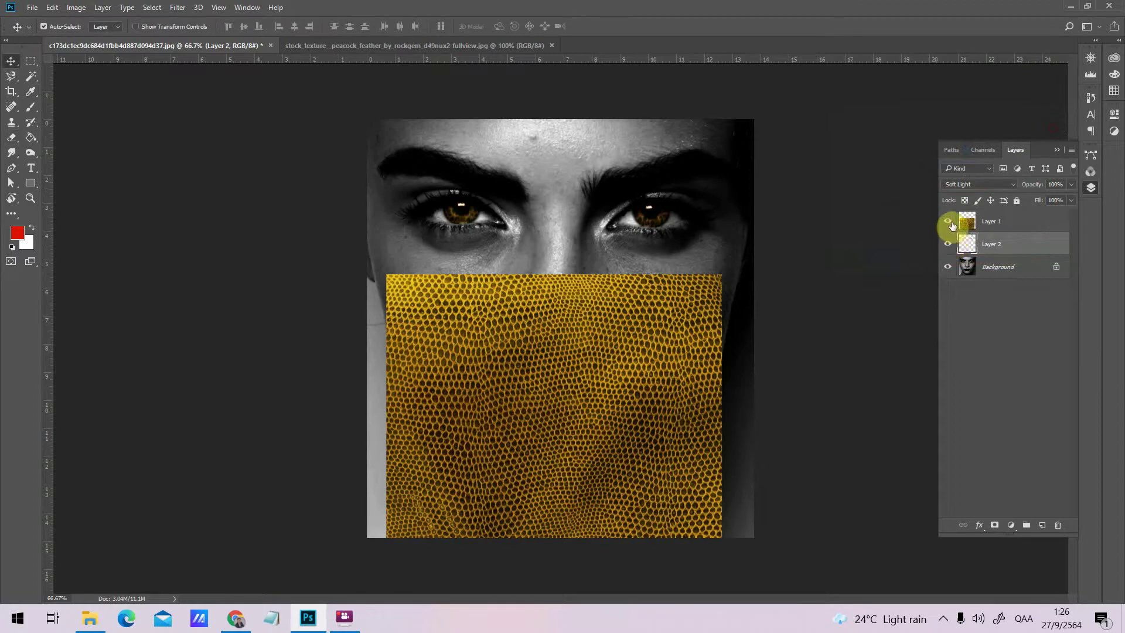
pyautogui.click(948, 223)
pyautogui.hotkey('alt', 'Tab')
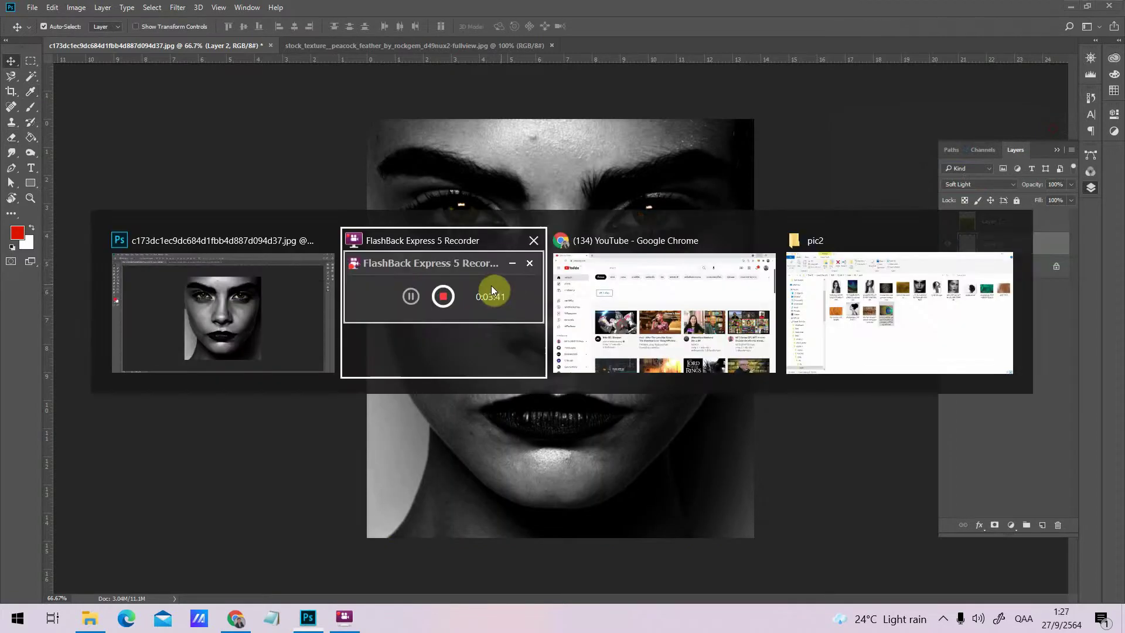
pyautogui.click(656, 306)
pyautogui.hotkey('alt', 'Tab')
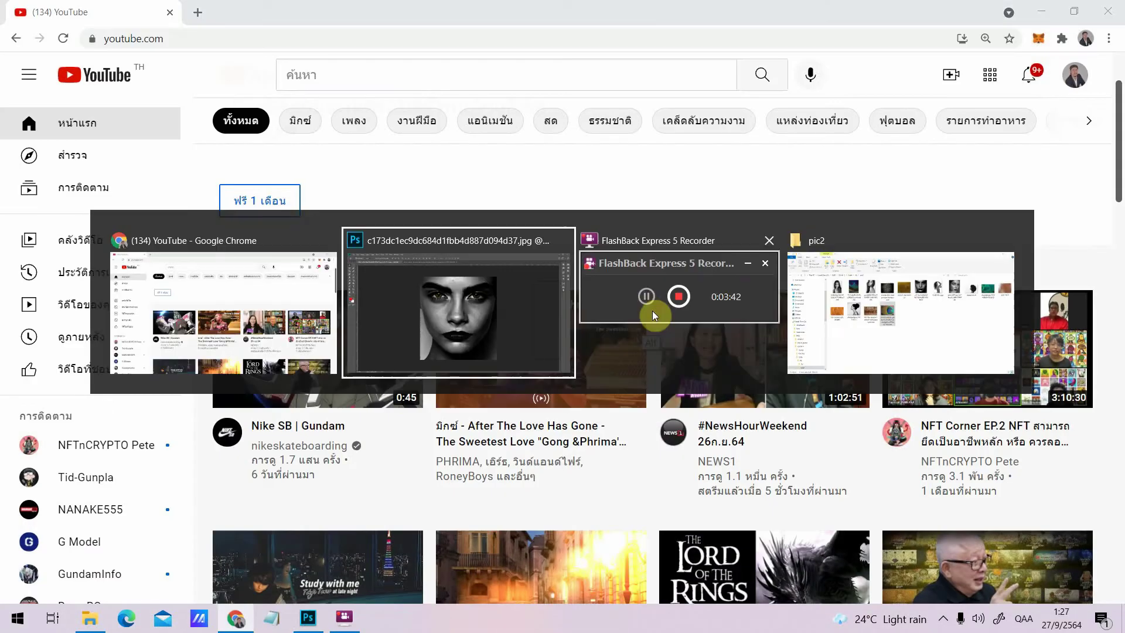
pyautogui.click(494, 320)
# Place skin-fur-leopard-texture-wallpaper-preview from the pic2 folder in File Explorer into the Photoshop portrait and move it up over the eyes
pyautogui.hotkey('alt', 'Tab')
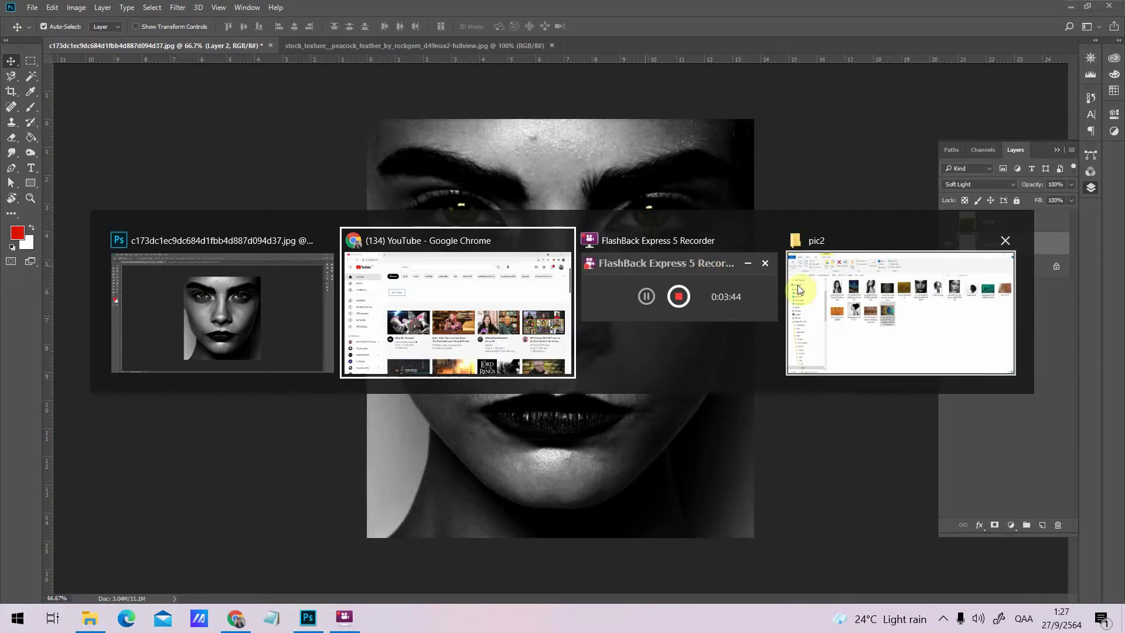
pyautogui.click(878, 312)
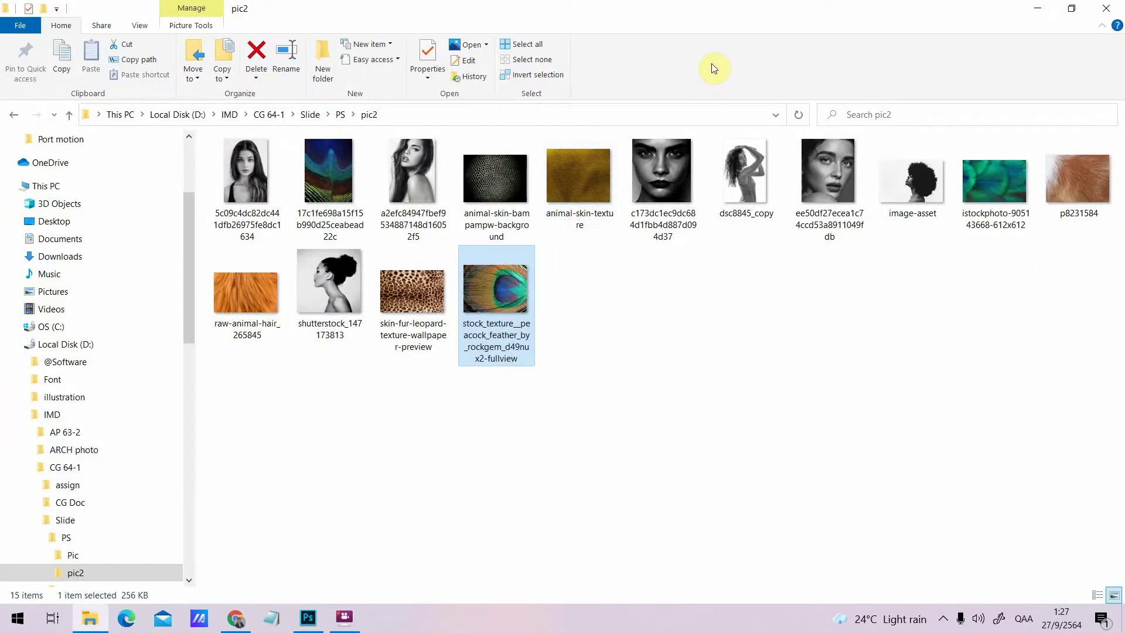
pyautogui.moveTo(700, 23); pyautogui.dragTo(733, 258)
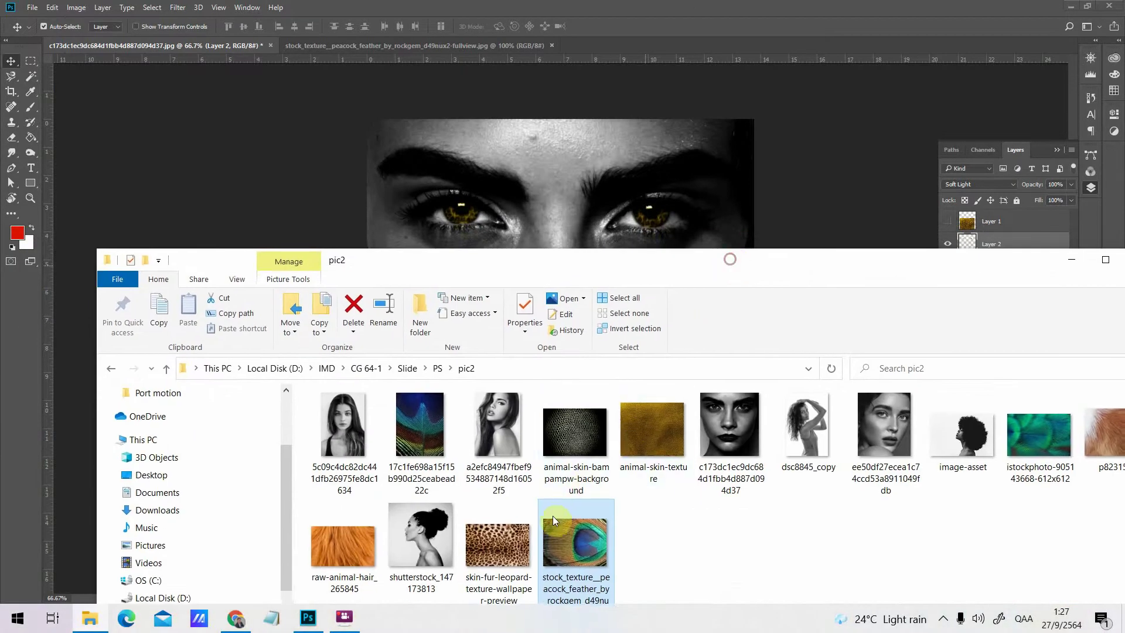
pyautogui.moveTo(553, 515); pyautogui.dragTo(502, 219)
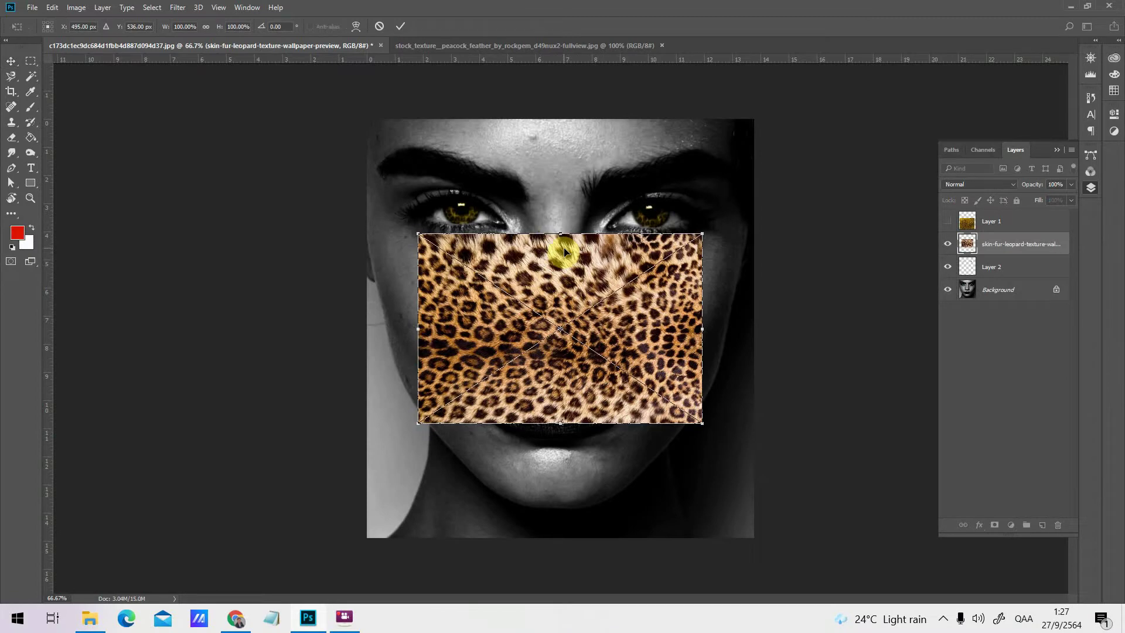
pyautogui.press('Return')
pyautogui.moveTo(634, 331); pyautogui.dragTo(638, 255)
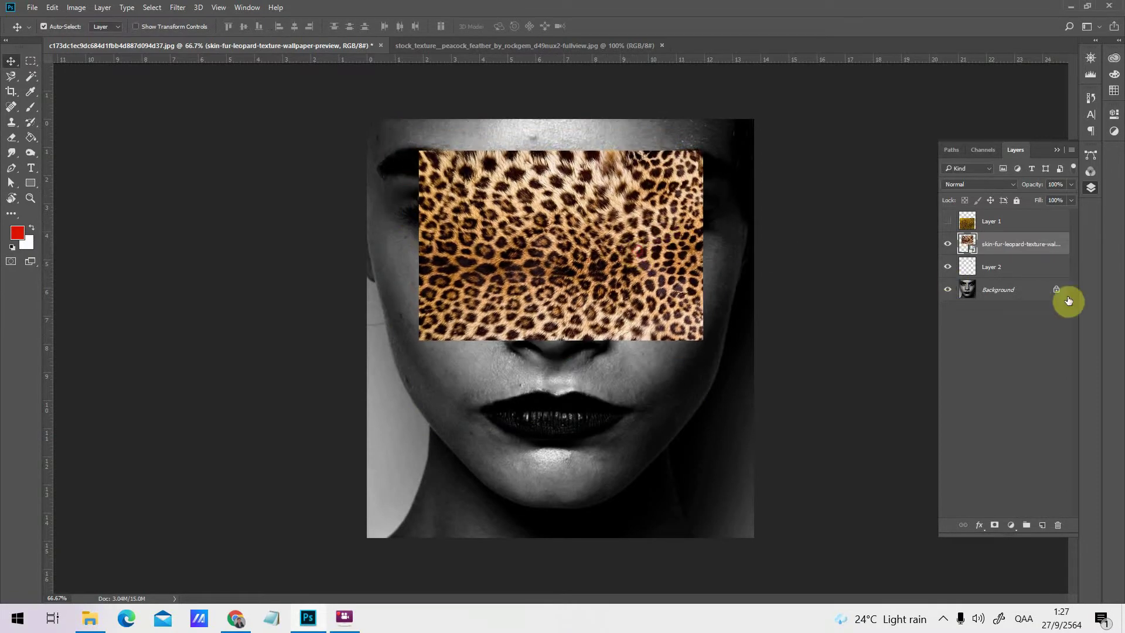
pyautogui.rightClick(978, 251)
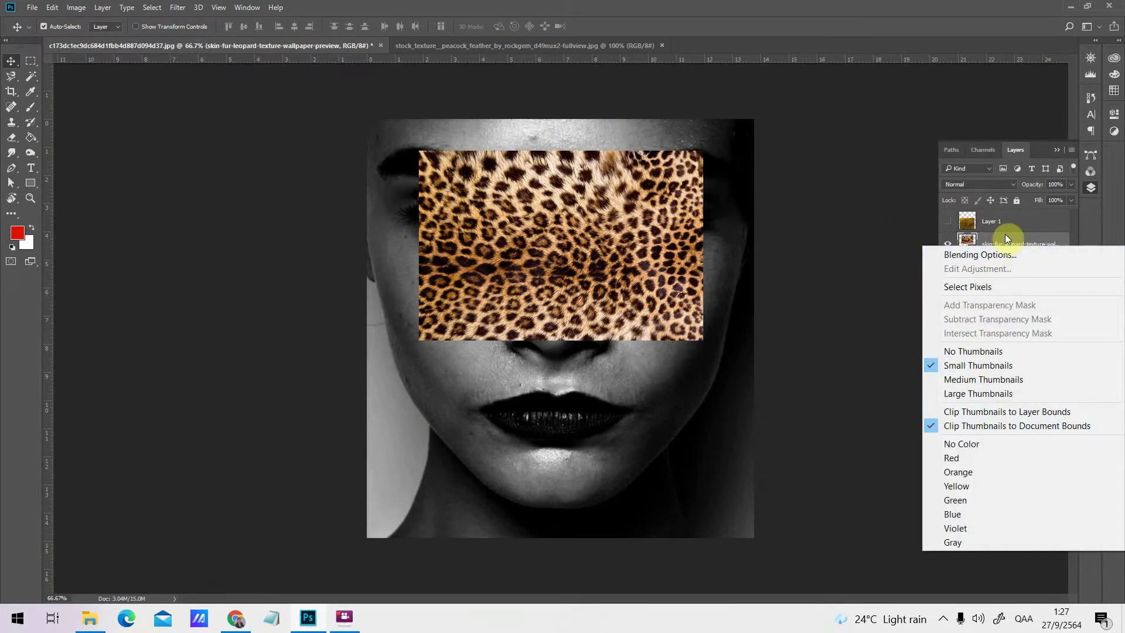
pyautogui.click(1003, 232)
pyautogui.click(969, 251)
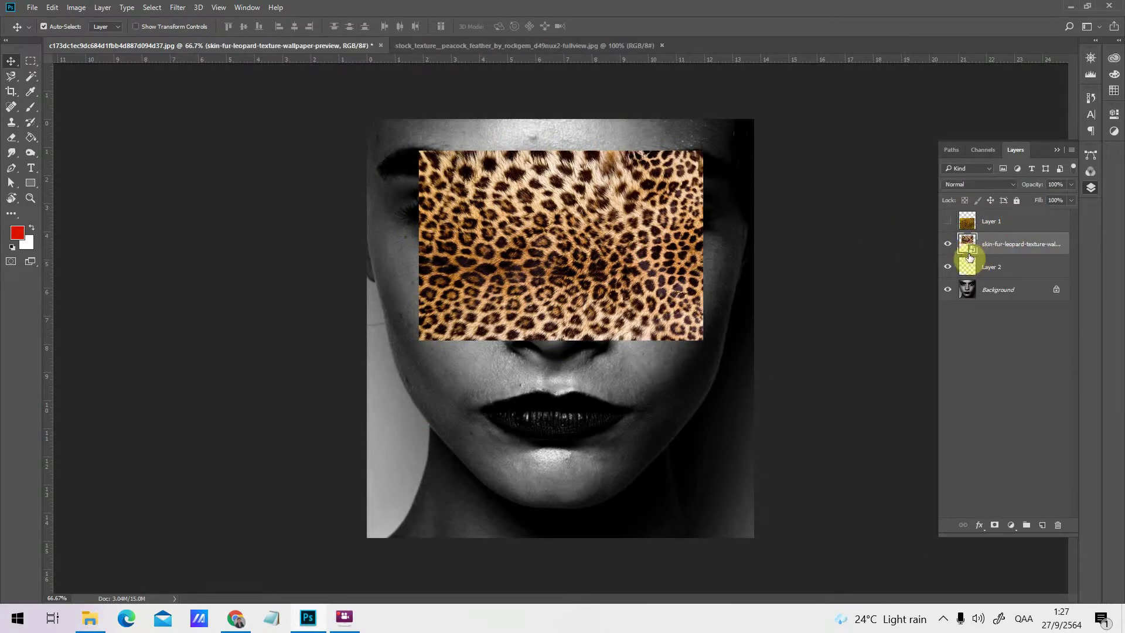
pyautogui.rightClick(968, 257)
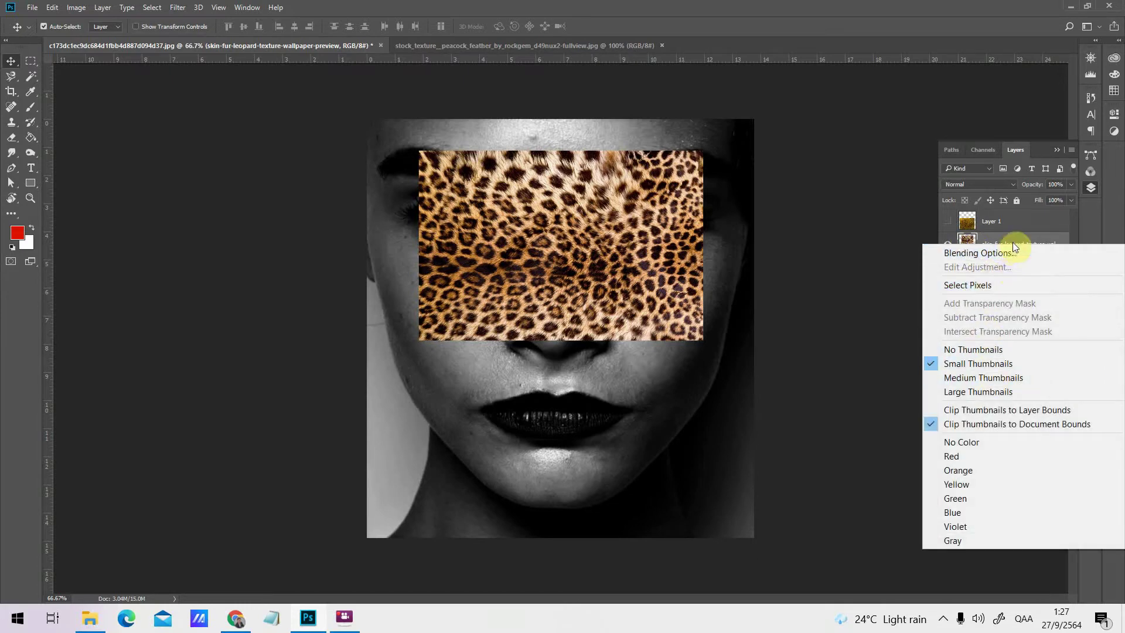
pyautogui.click(1012, 222)
# Rasterize the placed leopard texture layer
pyautogui.click(1019, 244)
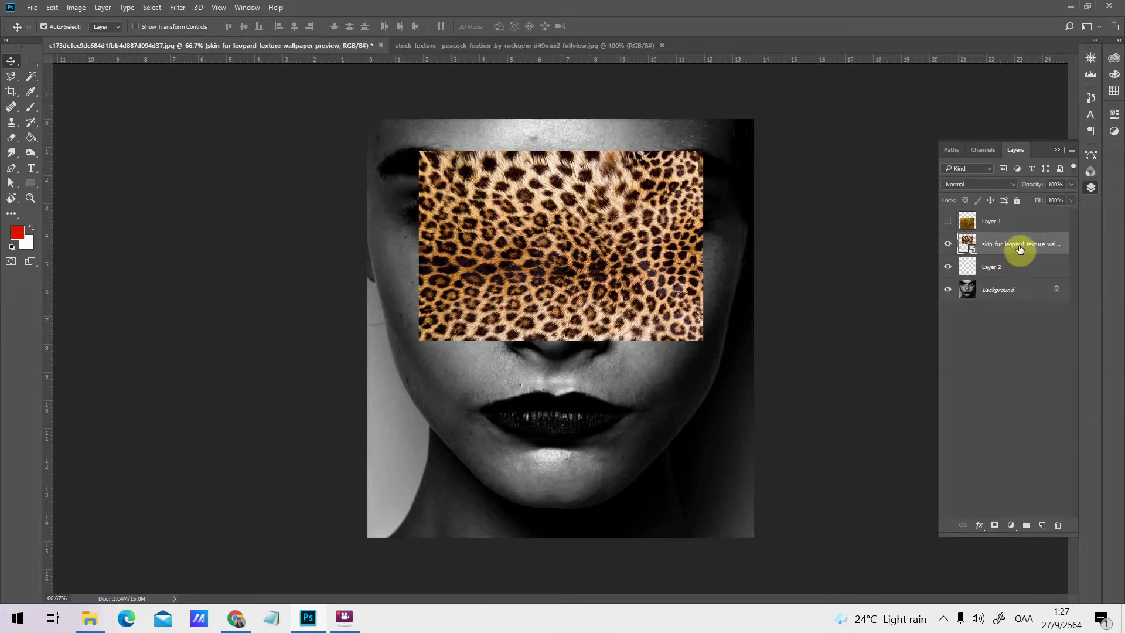
pyautogui.rightClick(1017, 251)
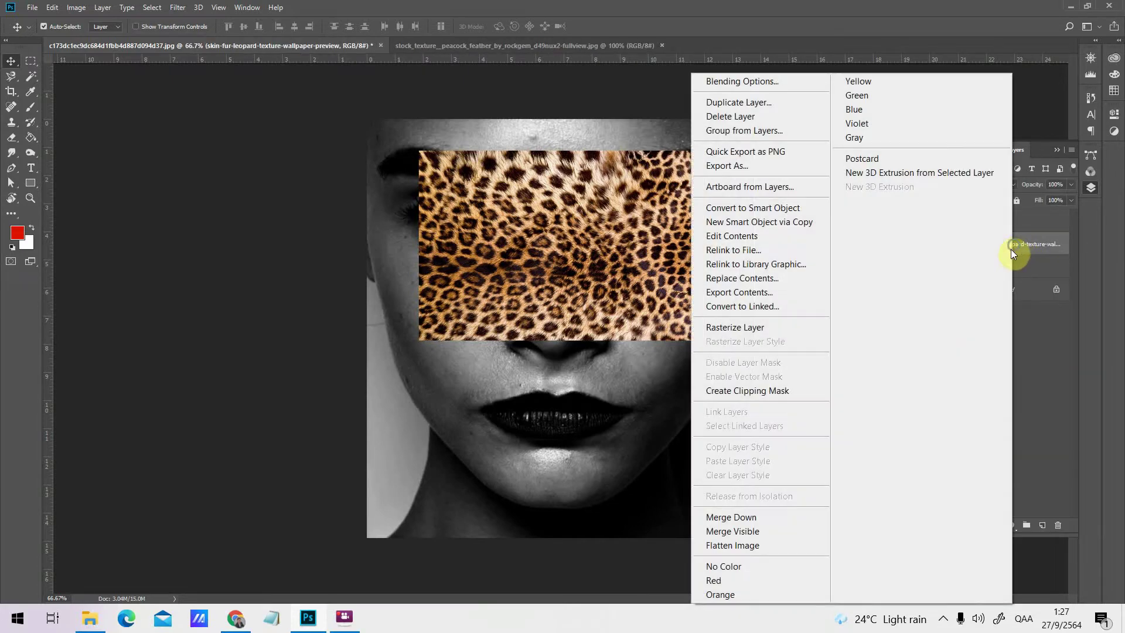
pyautogui.click(756, 326)
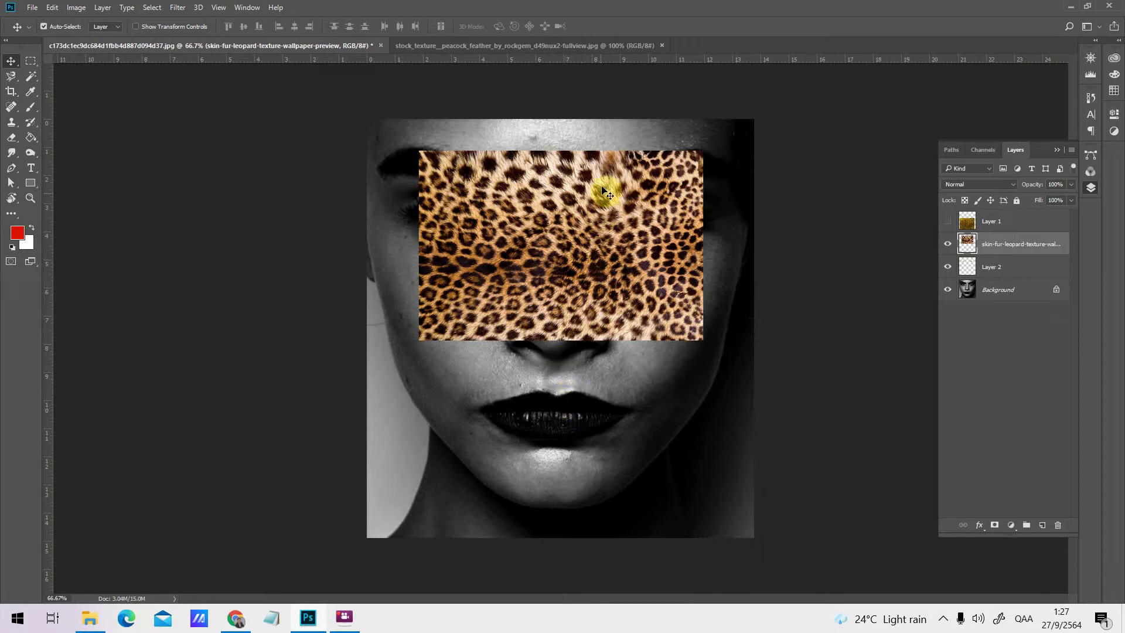
# Reposition the leopard texture lower, across the eyes and nose beneath the eyebrows, and activate the Clone Stamp tool
pyautogui.moveTo(561, 273); pyautogui.dragTo(551, 303)
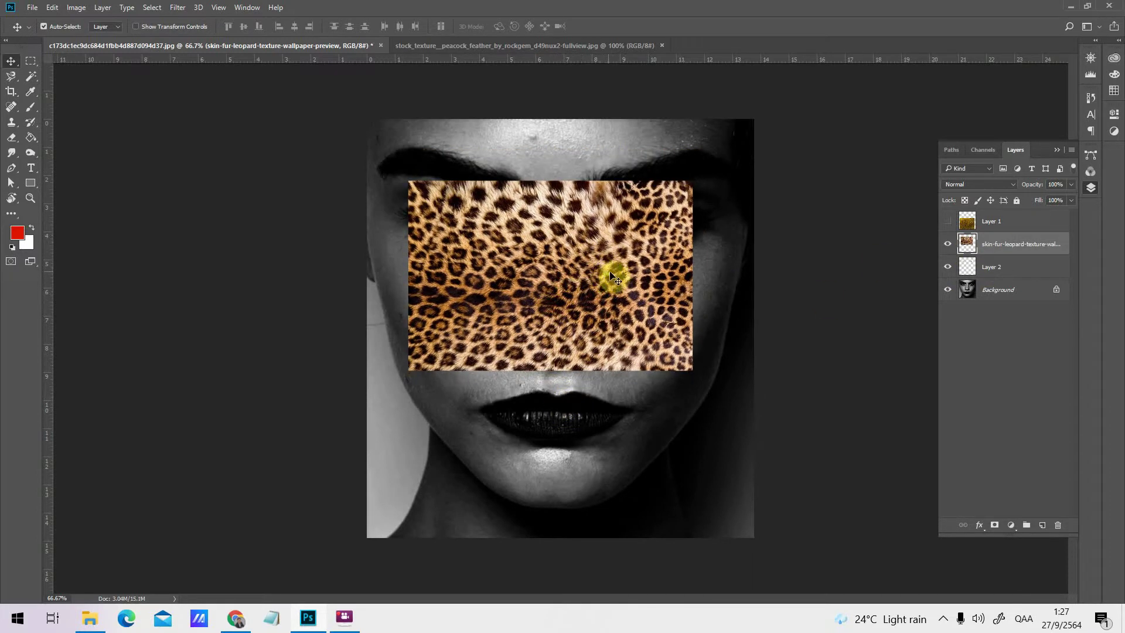
pyautogui.moveTo(611, 275); pyautogui.dragTo(617, 283)
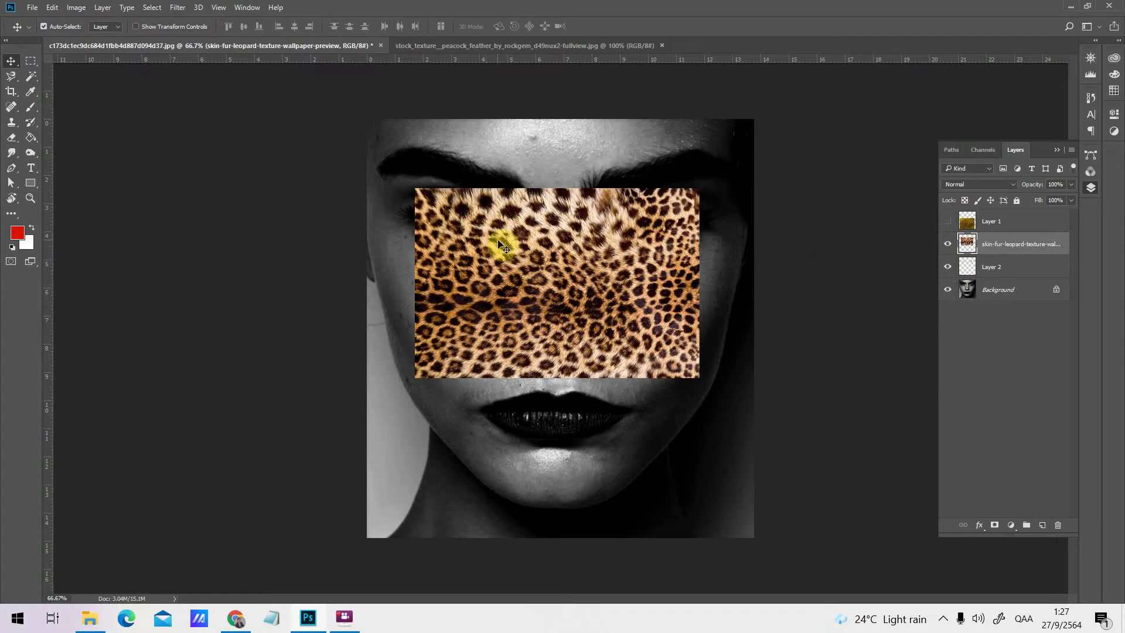
pyautogui.press('s')
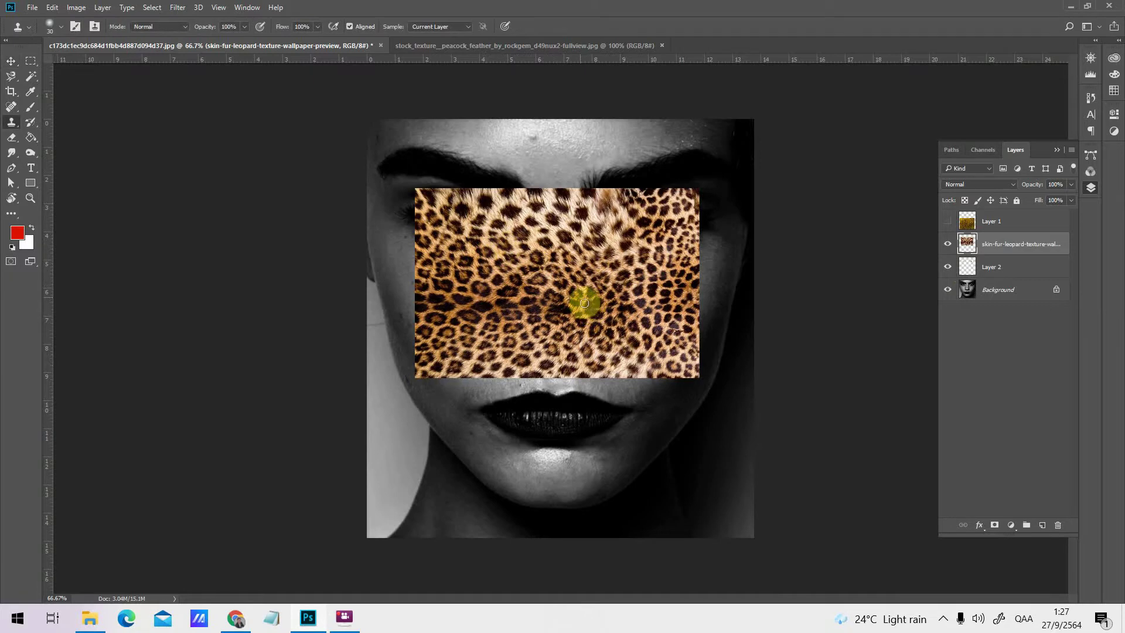
# Add a new layer above the leopard texture and clone the leopard fur onto it over the lips, varying the brush size
pyautogui.scroll(1, 585, 310)
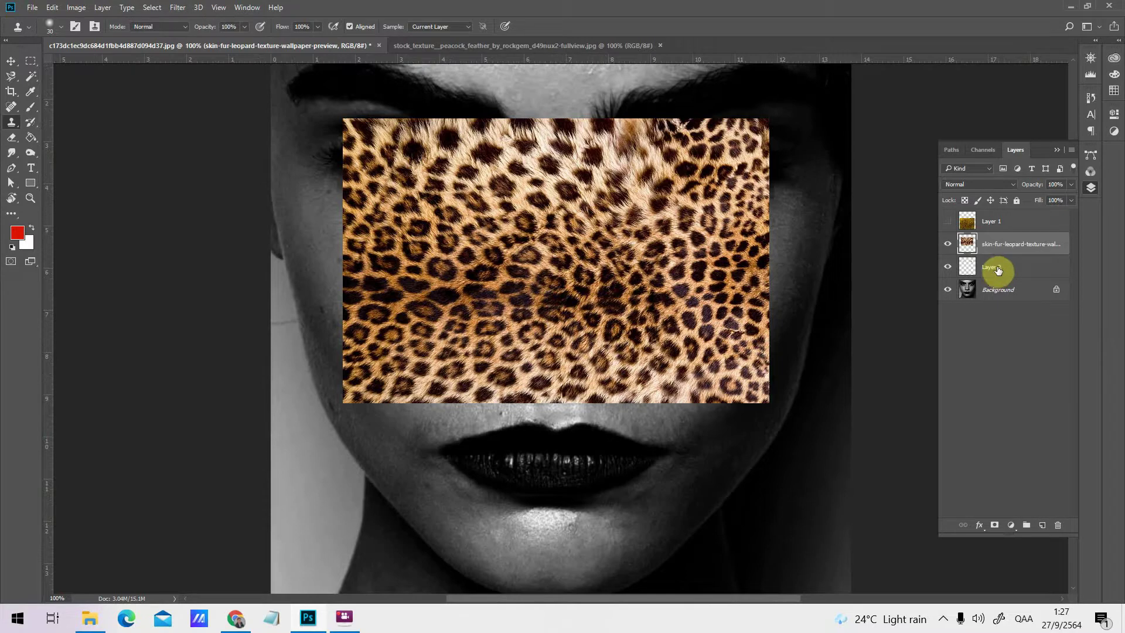
pyautogui.click(1042, 525)
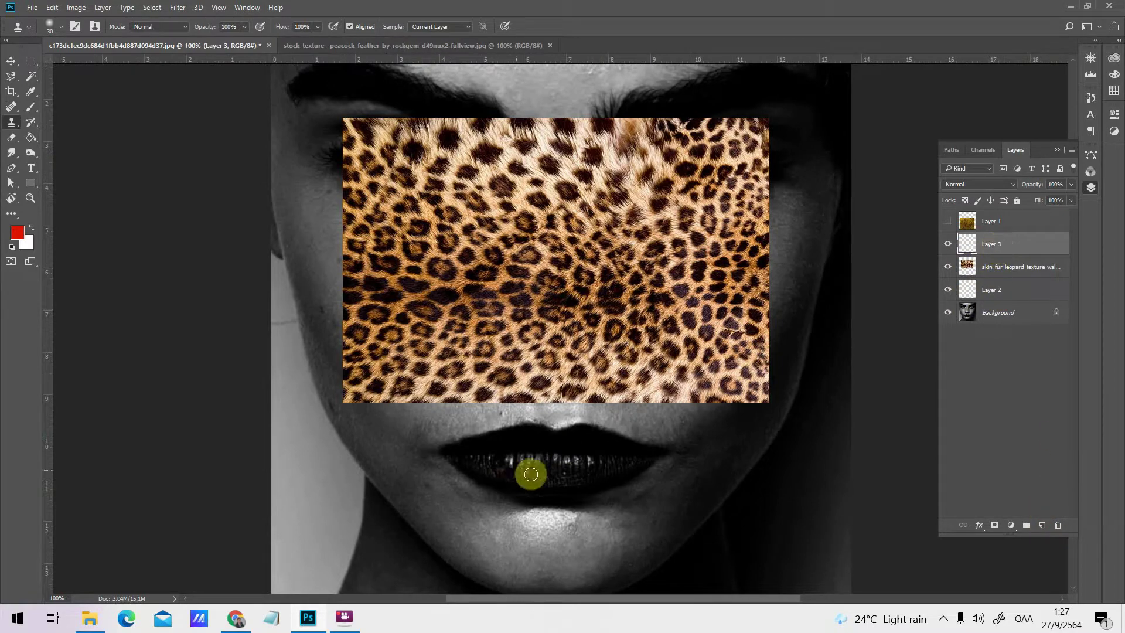
pyautogui.press(']')
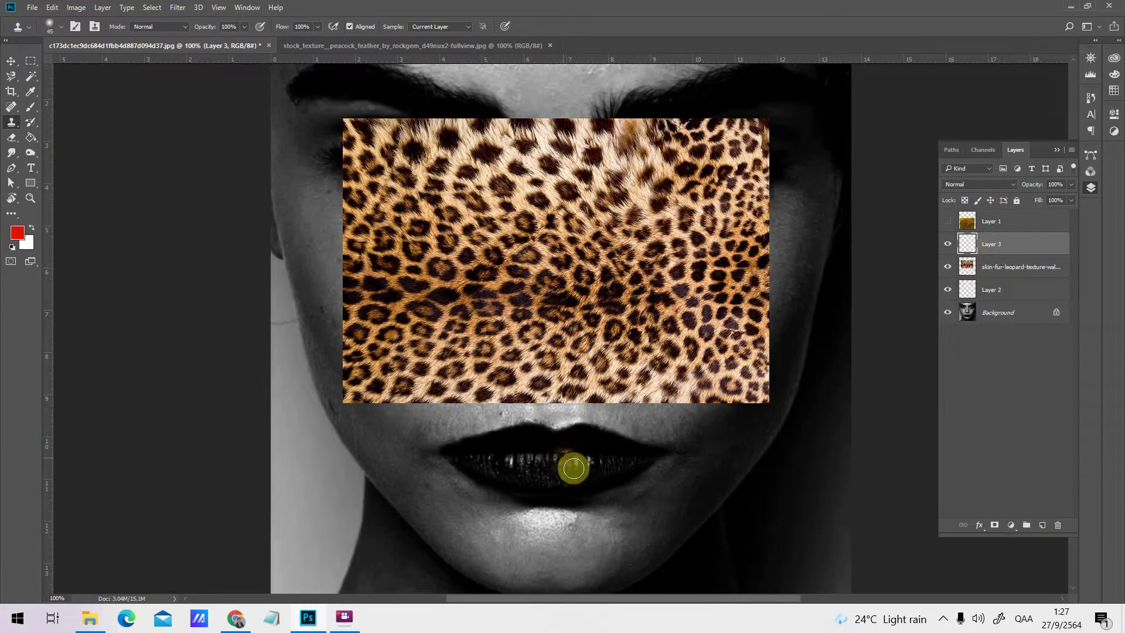
pyautogui.moveTo(565, 465)
pyautogui.mouseDown()
pyautogui.moveTo(592, 437)
pyautogui.moveTo(589, 454)
pyautogui.moveTo(603, 440)
pyautogui.moveTo(624, 450)
pyautogui.moveTo(608, 447)
pyautogui.moveTo(620, 461)
pyautogui.moveTo(599, 453)
pyautogui.moveTo(662, 454)
pyautogui.moveTo(554, 450)
pyautogui.moveTo(558, 440)
pyautogui.moveTo(539, 436)
pyautogui.moveTo(501, 445)
pyautogui.moveTo(527, 436)
pyautogui.moveTo(449, 457)
pyautogui.moveTo(554, 450)
pyautogui.moveTo(457, 457)
pyautogui.moveTo(476, 469)
pyautogui.moveTo(515, 462)
pyautogui.moveTo(472, 464)
pyautogui.moveTo(497, 484)
pyautogui.moveTo(572, 465)
pyautogui.moveTo(525, 489)
pyautogui.moveTo(587, 485)
pyautogui.moveTo(547, 492)
pyautogui.moveTo(607, 472)
pyautogui.moveTo(610, 487)
pyautogui.moveTo(660, 455)
pyautogui.moveTo(449, 449)
pyautogui.mouseUp()
pyautogui.press('[')
pyautogui.press(']')
pyautogui.press('[')
pyautogui.press(']')
pyautogui.press('[')
pyautogui.press(']')
pyautogui.press(']')
pyautogui.press('[')
pyautogui.press('[')
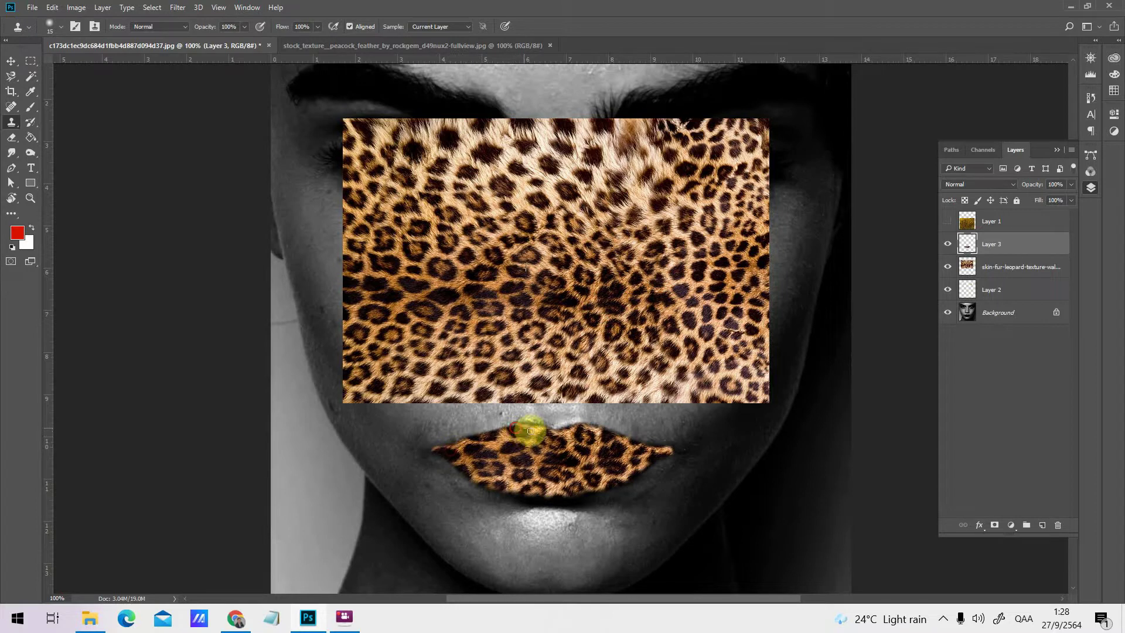
# Refine the cloned leopard fur along the upper lip edge and at both mouth corners with a small brush
pyautogui.moveTo(539, 430); pyautogui.dragTo(544, 429)
pyautogui.moveTo(605, 436)
pyautogui.mouseDown()
pyautogui.moveTo(681, 458)
pyautogui.moveTo(475, 451)
pyautogui.moveTo(571, 476)
pyautogui.moveTo(517, 491)
pyautogui.moveTo(539, 494)
pyautogui.moveTo(512, 492)
pyautogui.moveTo(534, 495)
pyautogui.moveTo(602, 492)
pyautogui.moveTo(572, 496)
pyautogui.moveTo(662, 459)
pyautogui.moveTo(641, 472)
pyautogui.mouseUp()
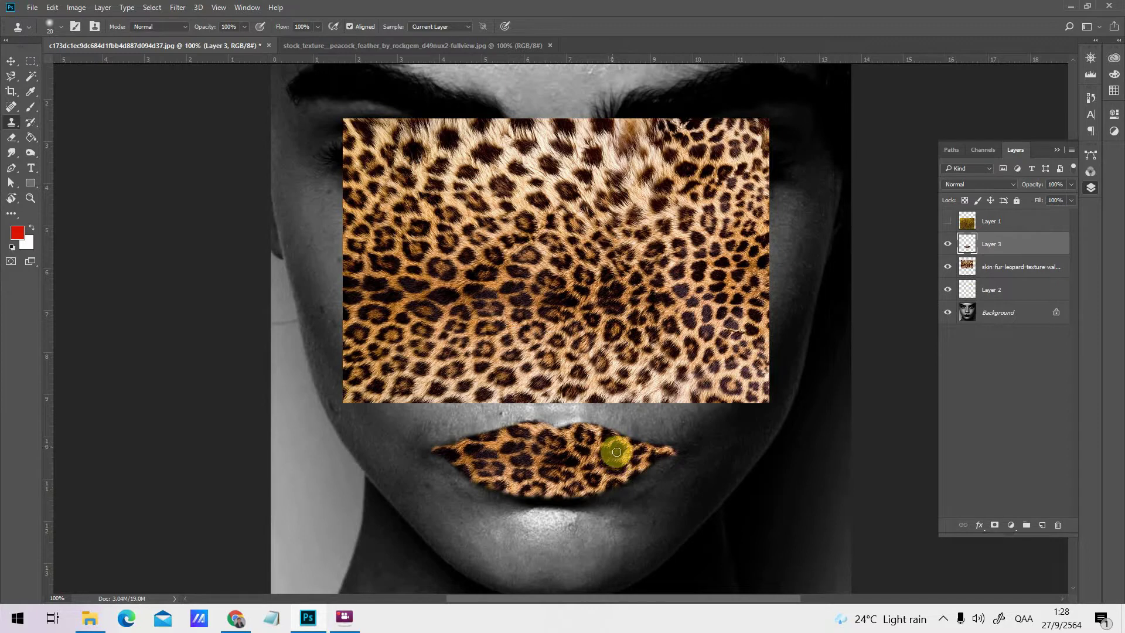
pyautogui.moveTo(616, 451)
pyautogui.mouseDown()
pyautogui.moveTo(644, 417)
pyautogui.moveTo(632, 434)
pyautogui.moveTo(557, 455)
pyautogui.moveTo(487, 451)
pyautogui.moveTo(547, 449)
pyautogui.moveTo(578, 435)
pyautogui.moveTo(641, 448)
pyautogui.mouseUp()
pyautogui.click(451, 460)
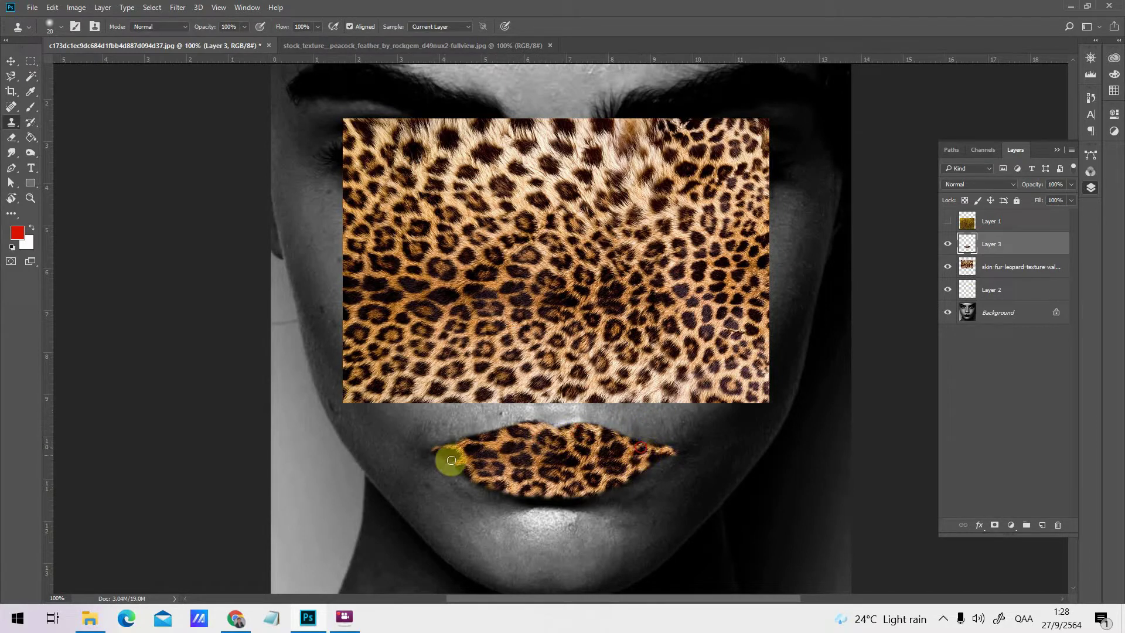
pyautogui.moveTo(441, 456)
pyautogui.mouseDown()
pyautogui.moveTo(538, 459)
pyautogui.moveTo(441, 457)
pyautogui.mouseUp()
pyautogui.press('[')
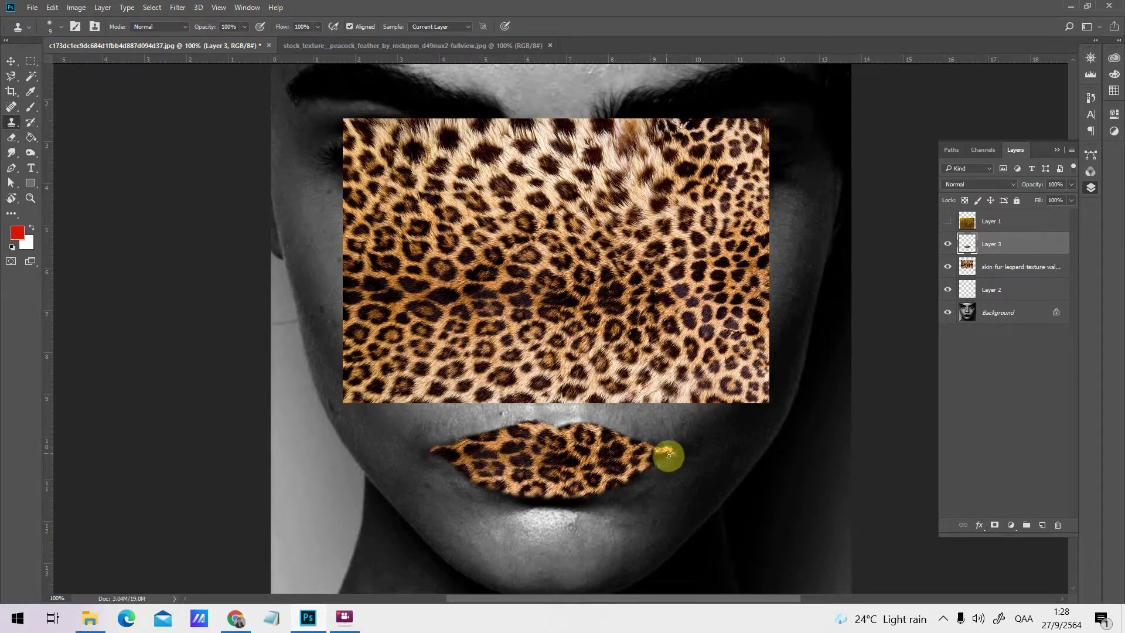
# Hide the skin-fur-leopard-texture layer so only the cloned lips remain over the portrait
pyautogui.click(948, 269)
pyautogui.hotkey('ctrl', '-')
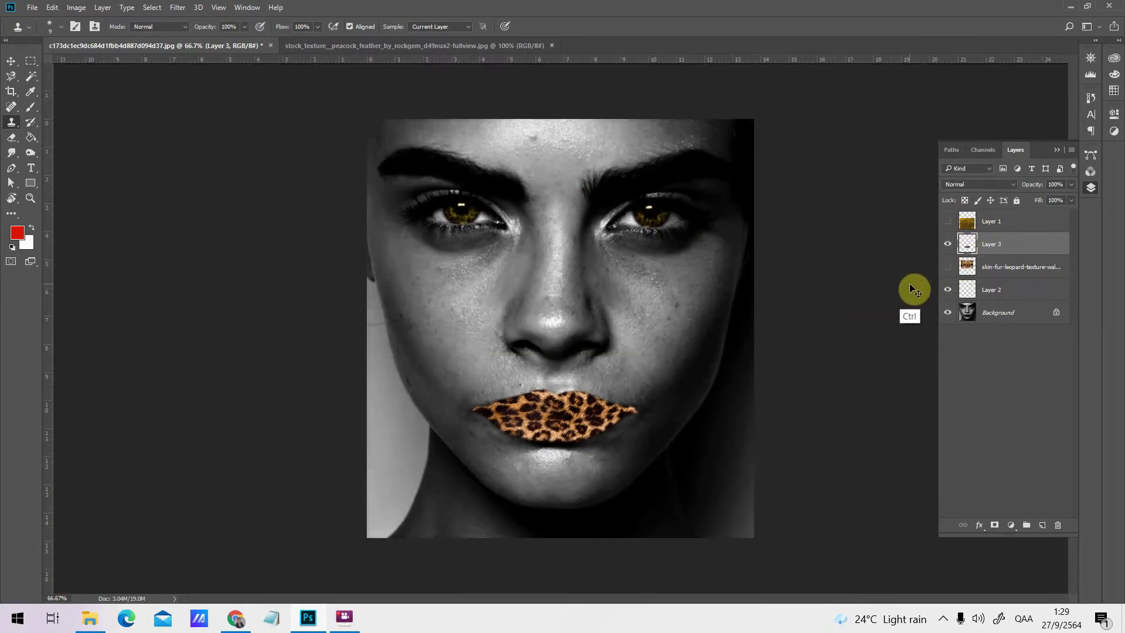
pyautogui.hotkey('ctrl', '+')
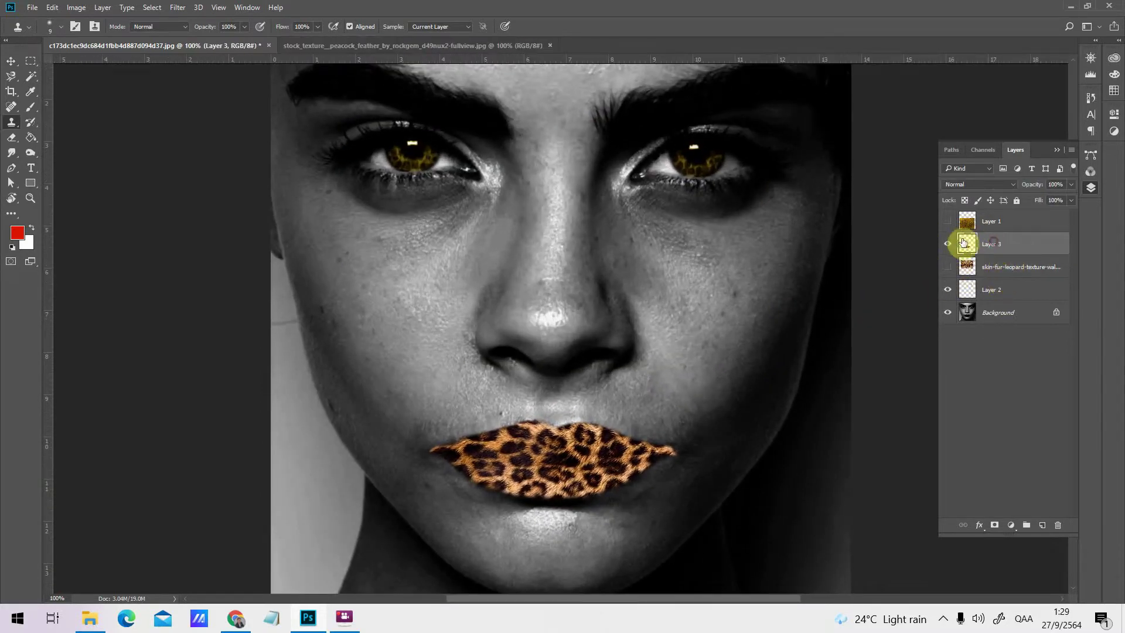
# Try the Overlay, Soft Light, Multiply and Color Burn blend modes on Layer 3
pyautogui.click(983, 185)
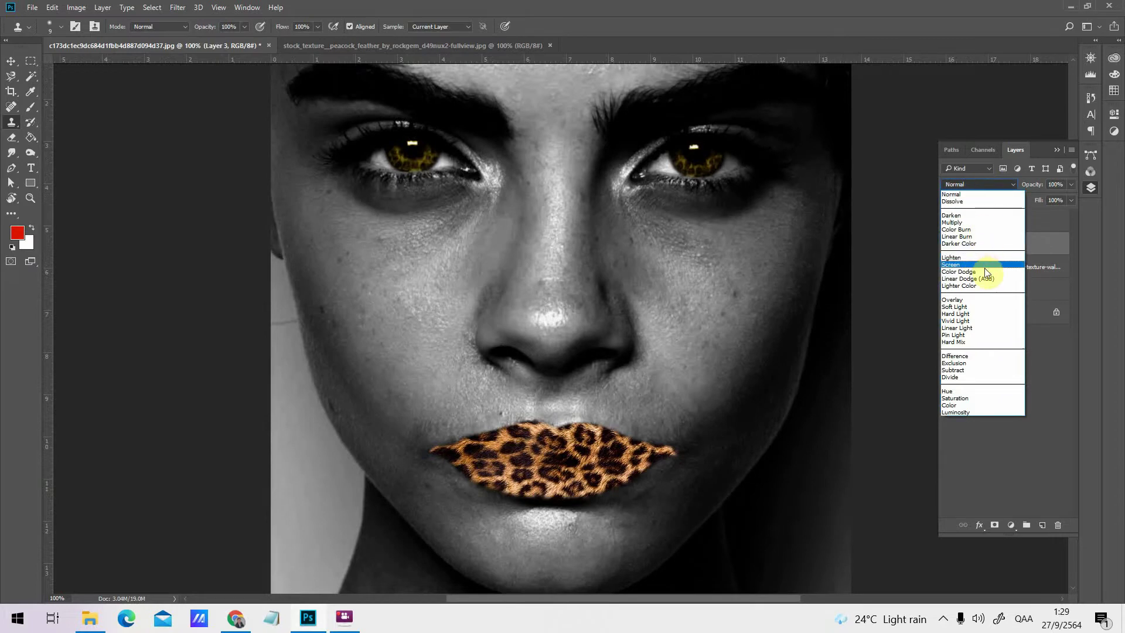
pyautogui.click(1038, 243)
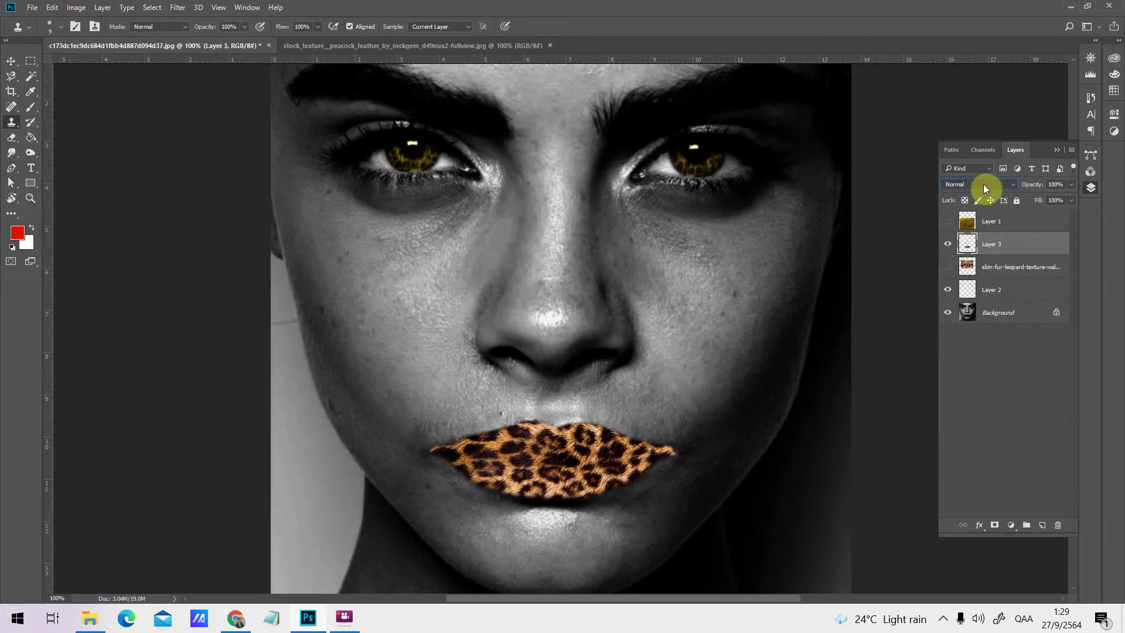
pyautogui.click(983, 184)
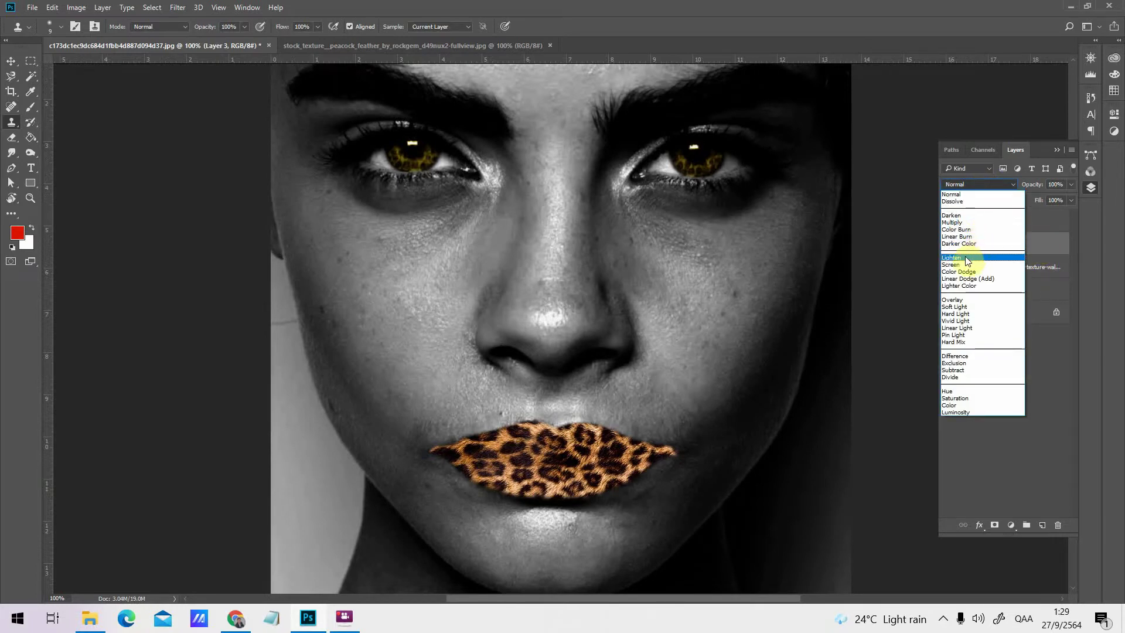
pyautogui.click(961, 299)
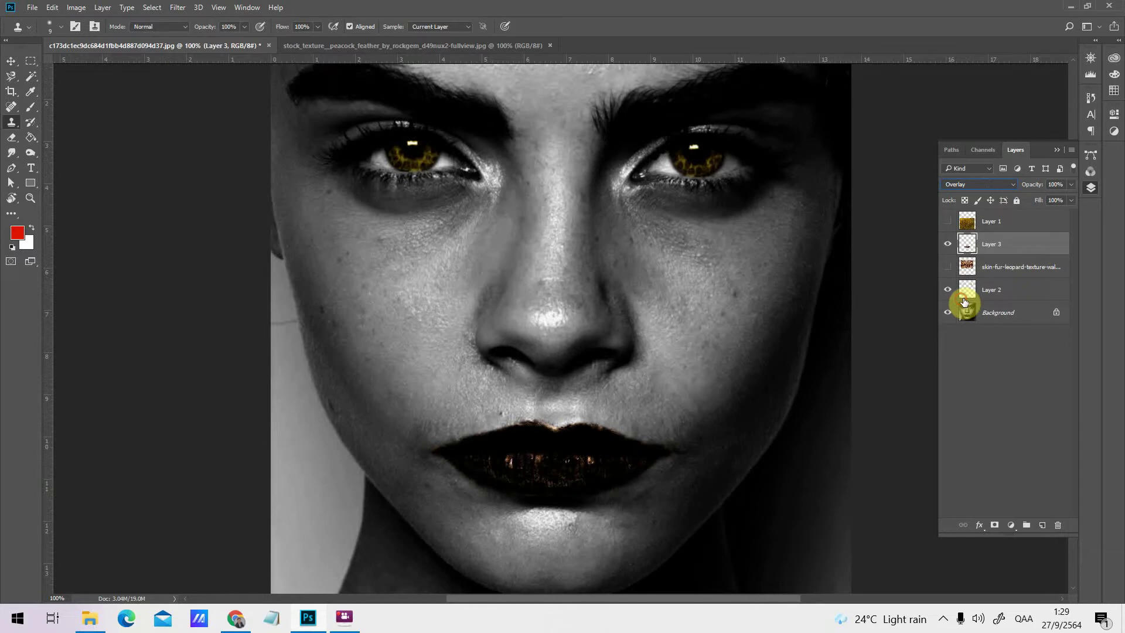
pyautogui.click(971, 188)
pyautogui.click(958, 312)
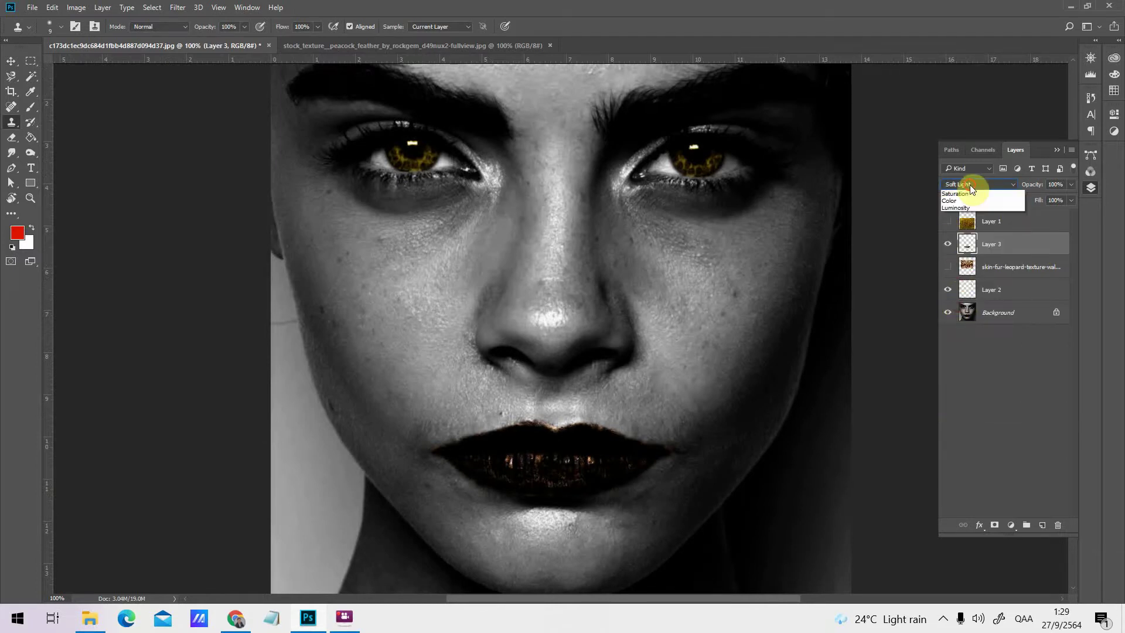
pyautogui.click(969, 184)
pyautogui.click(965, 222)
pyautogui.click(972, 183)
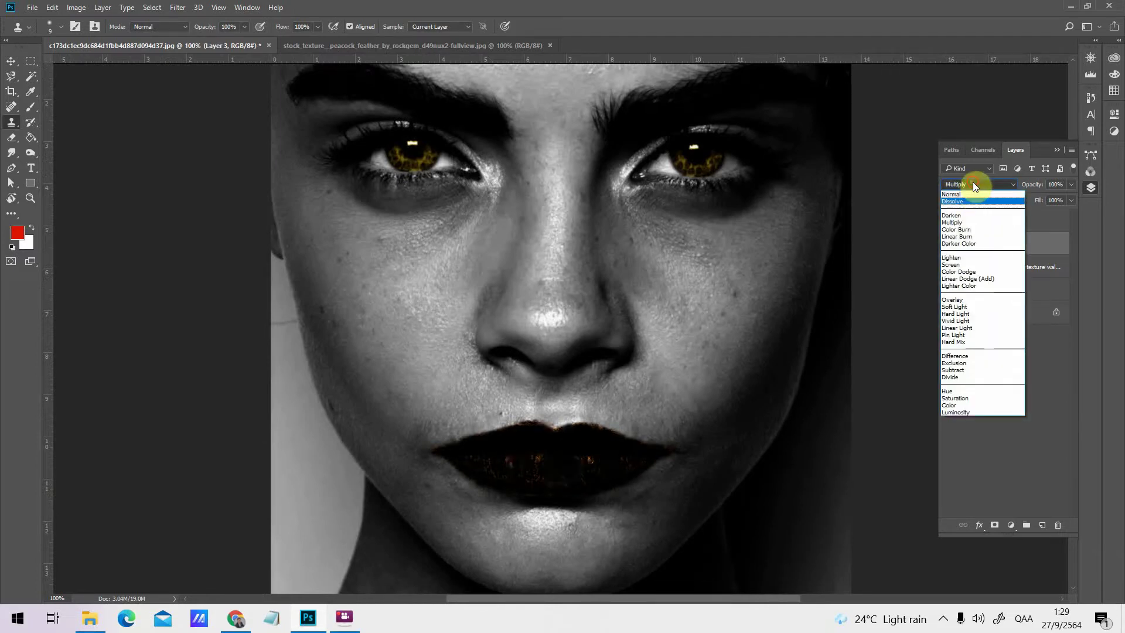
pyautogui.click(961, 229)
# Try the Screen, Lighten and Color Dodge blend modes on Layer 3 with the leopard lips
pyautogui.click(971, 186)
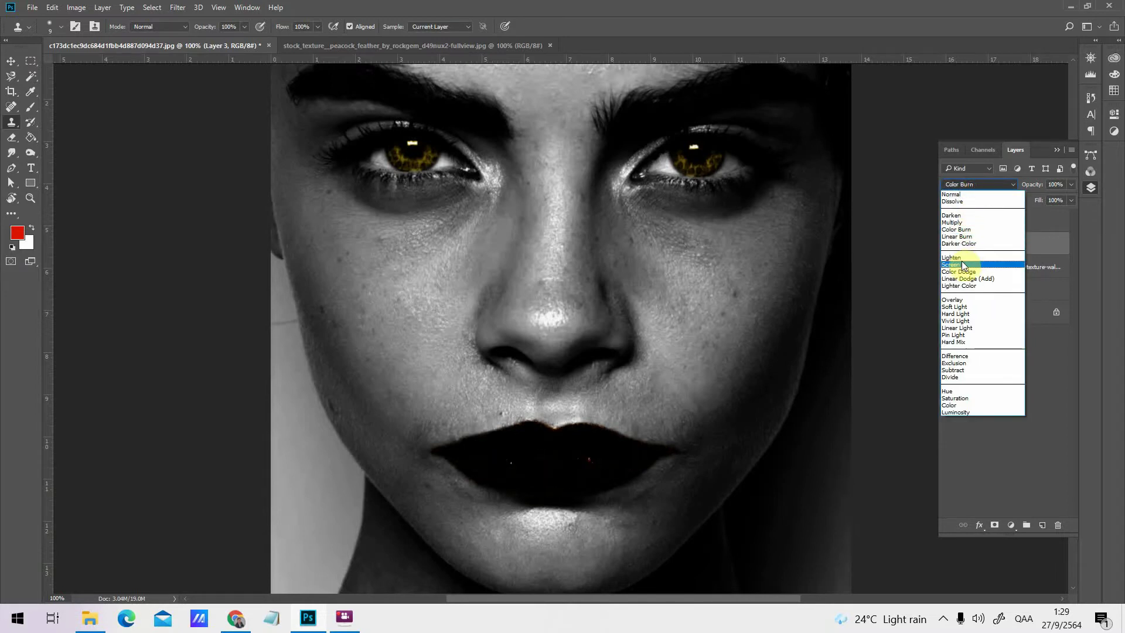
pyautogui.click(961, 264)
pyautogui.click(972, 185)
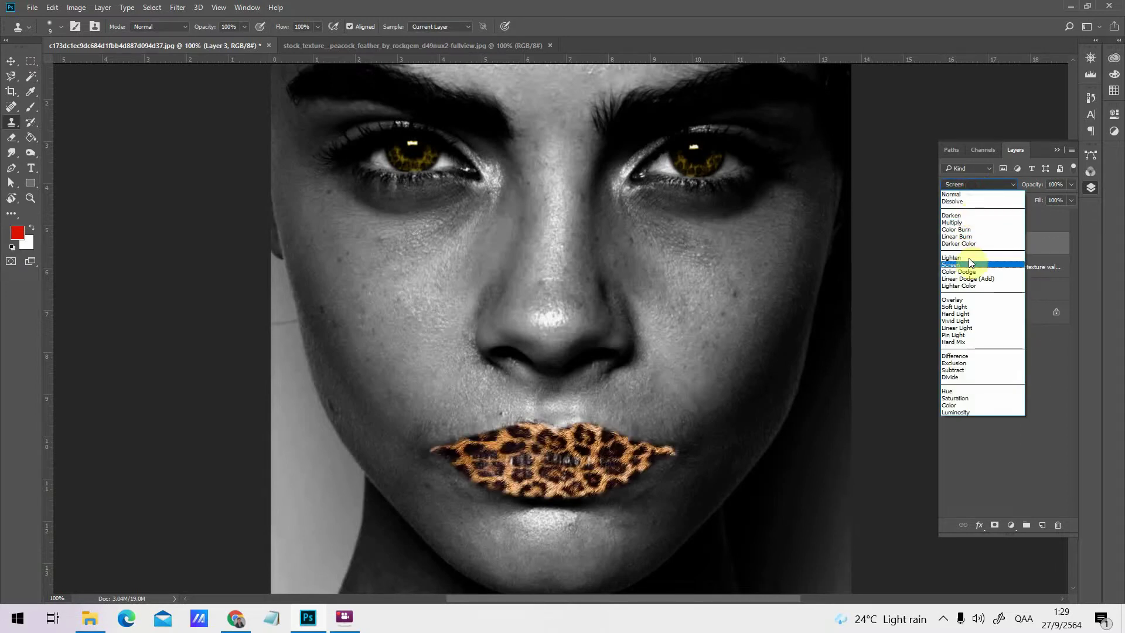
pyautogui.click(960, 257)
pyautogui.click(970, 185)
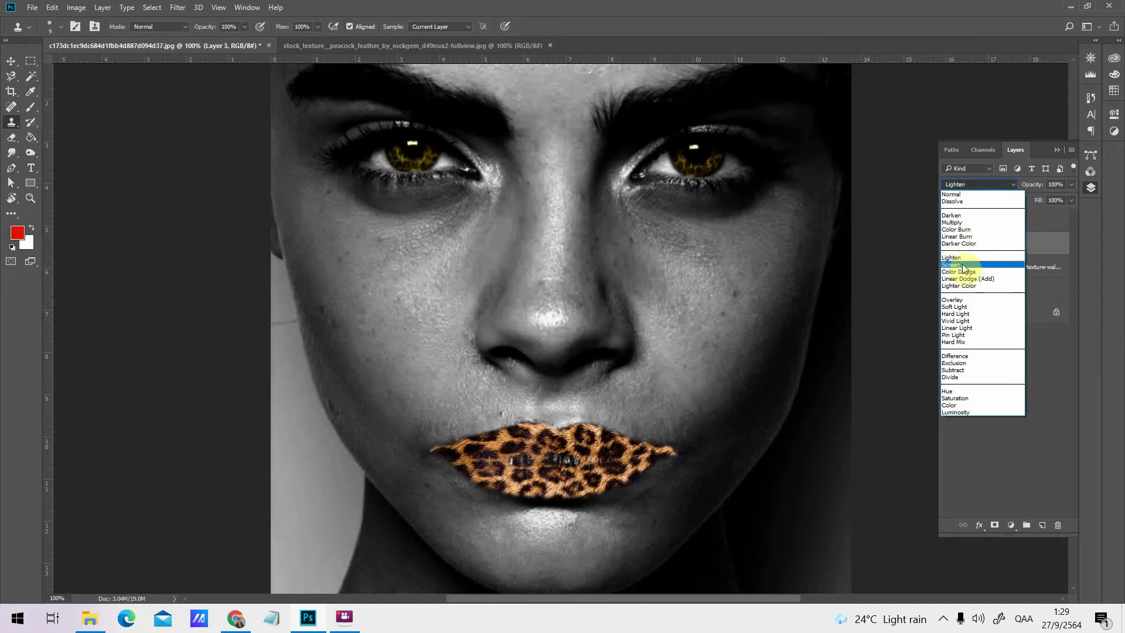
pyautogui.click(962, 265)
pyautogui.click(977, 185)
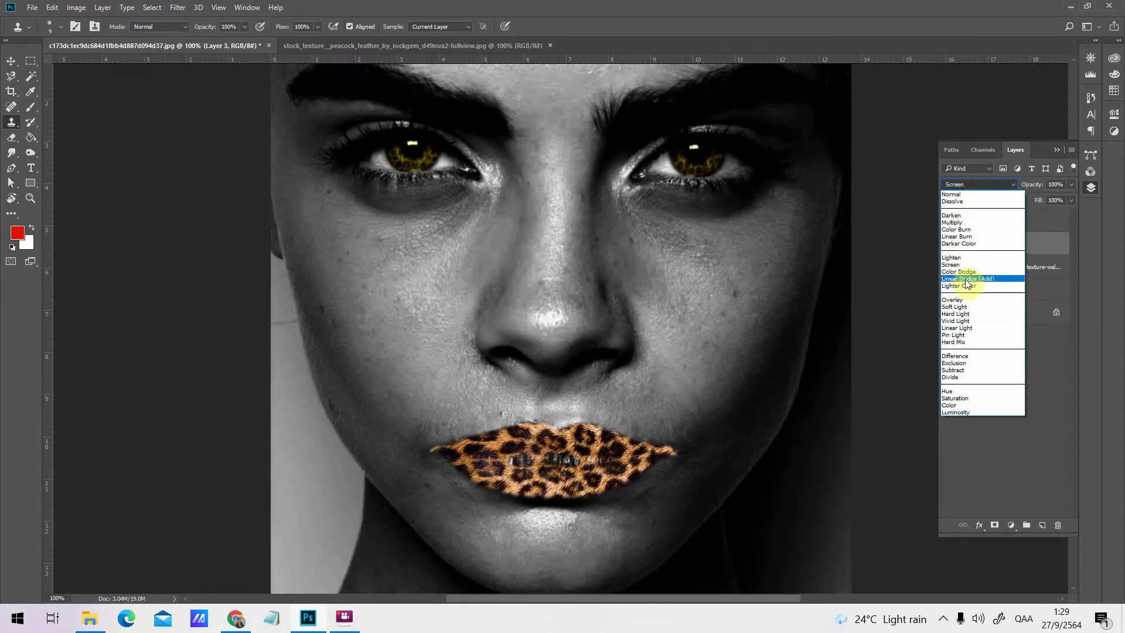
pyautogui.click(963, 256)
pyautogui.click(979, 185)
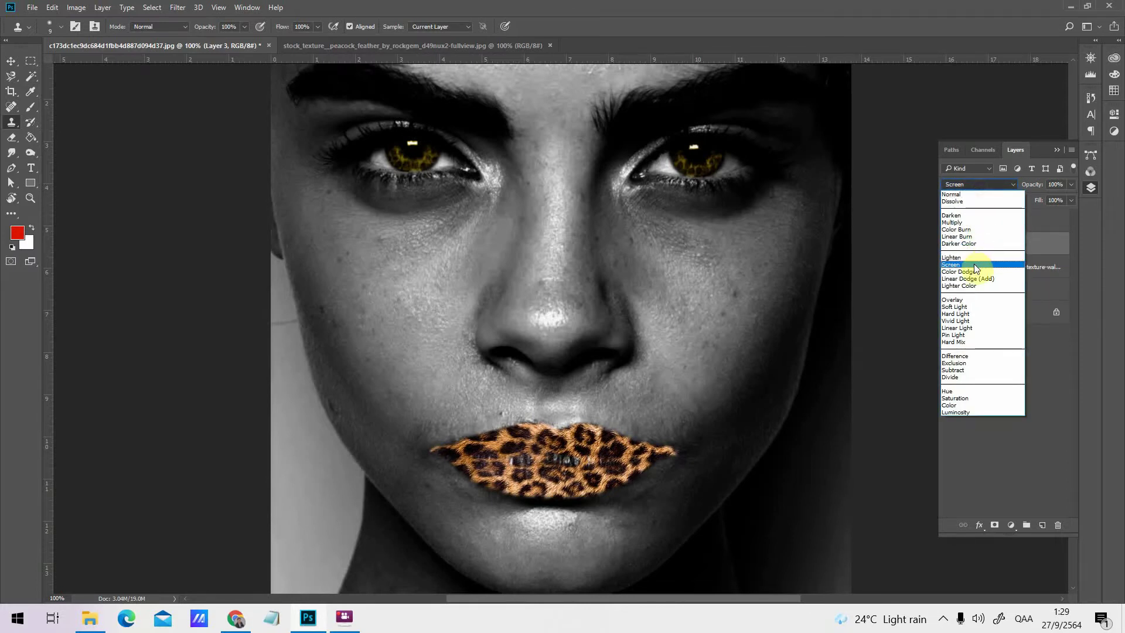
pyautogui.click(973, 260)
# Compare the Overlay and Hard Light blend modes on Layer 3, checking the lips against the whole face
pyautogui.click(982, 187)
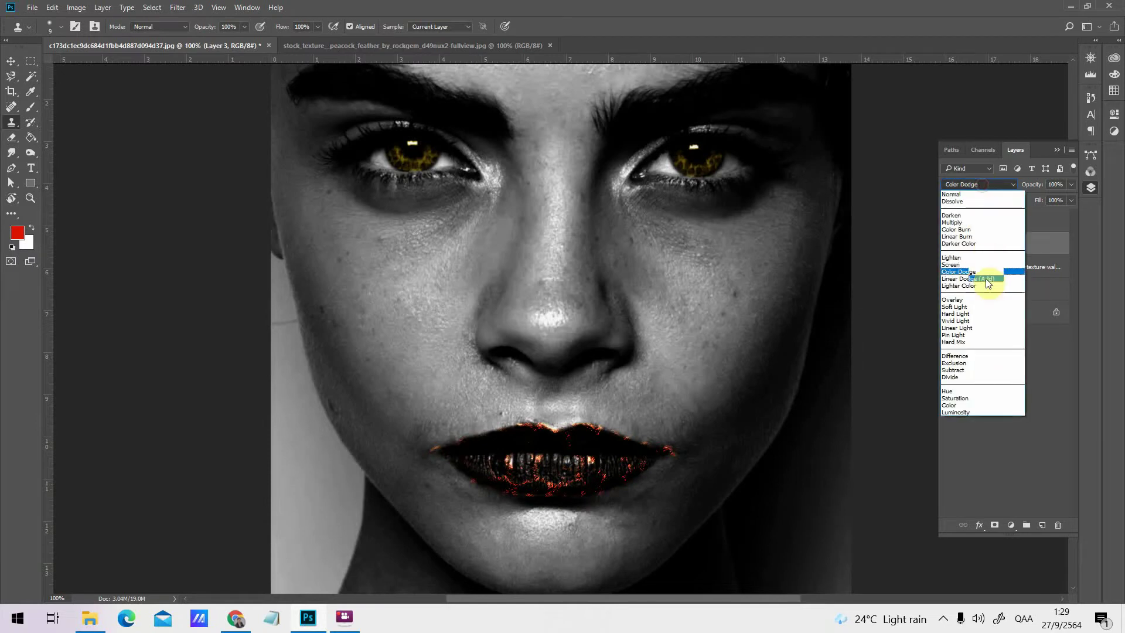
pyautogui.click(975, 296)
pyautogui.click(974, 185)
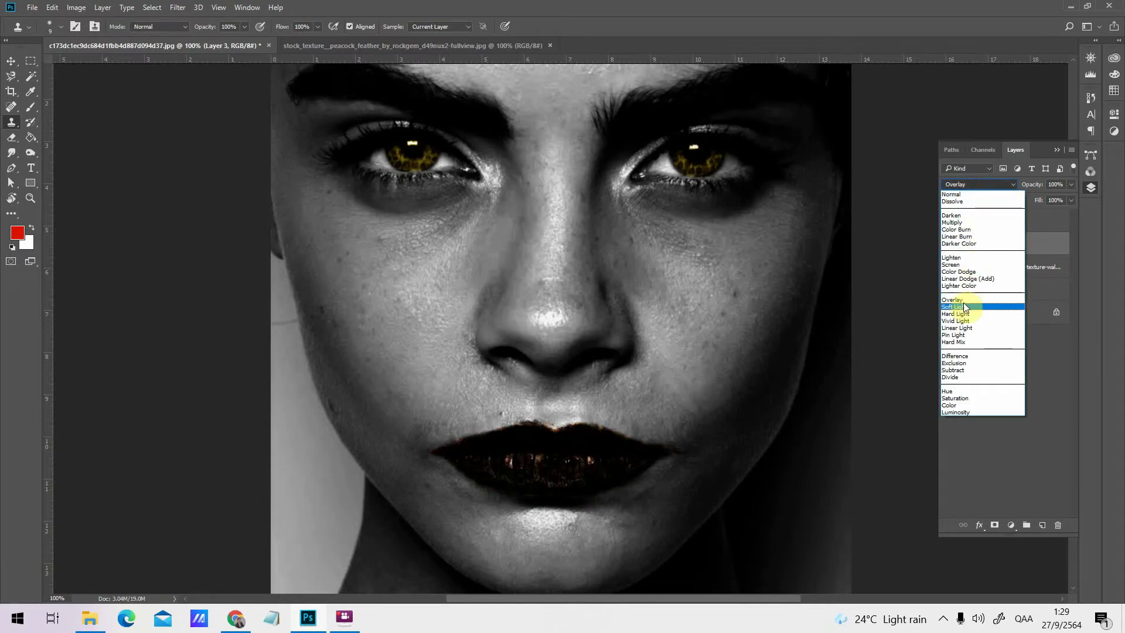
pyautogui.click(961, 295)
pyautogui.click(972, 185)
pyautogui.click(964, 301)
pyautogui.hotkey('ctrl', '-')
pyautogui.hotkey('ctrl', '-')
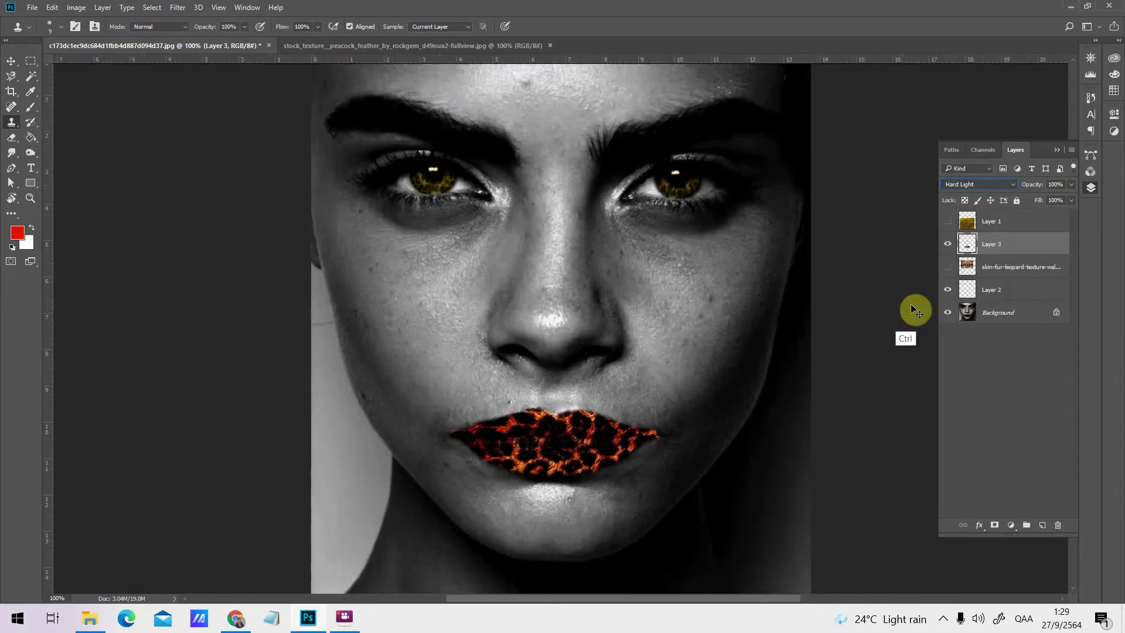
pyautogui.hotkey('ctrl', '+')
pyautogui.hotkey('ctrl', '+')
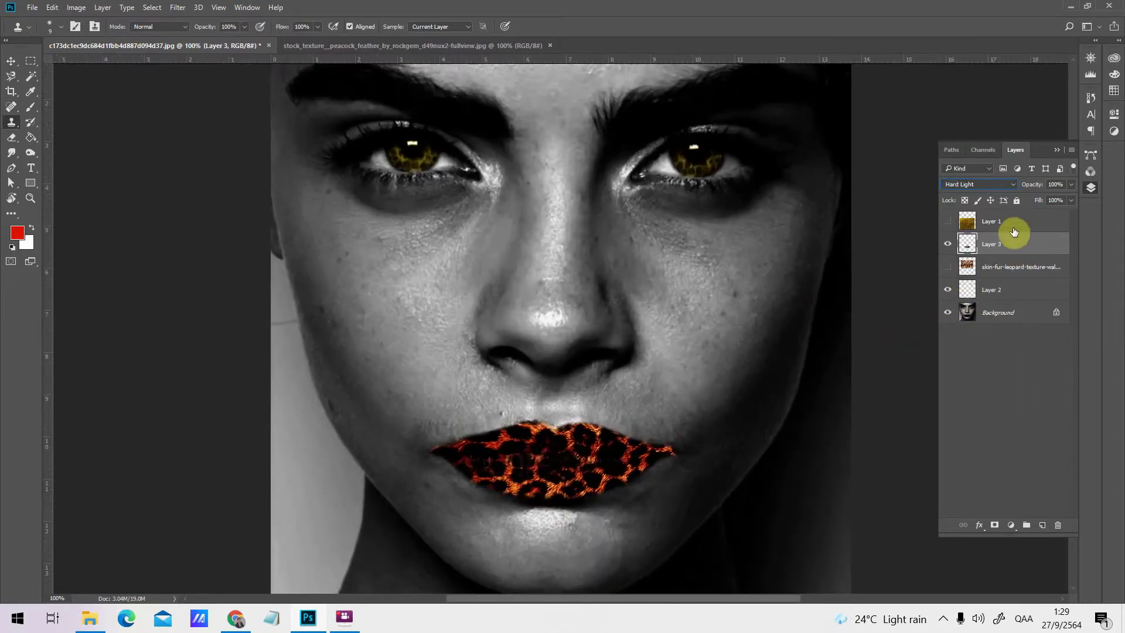
# Switch Layer 3 to Overlay and try a Brightness/Contrast adjustment with brightness 148 and contrast 32
pyautogui.click(980, 185)
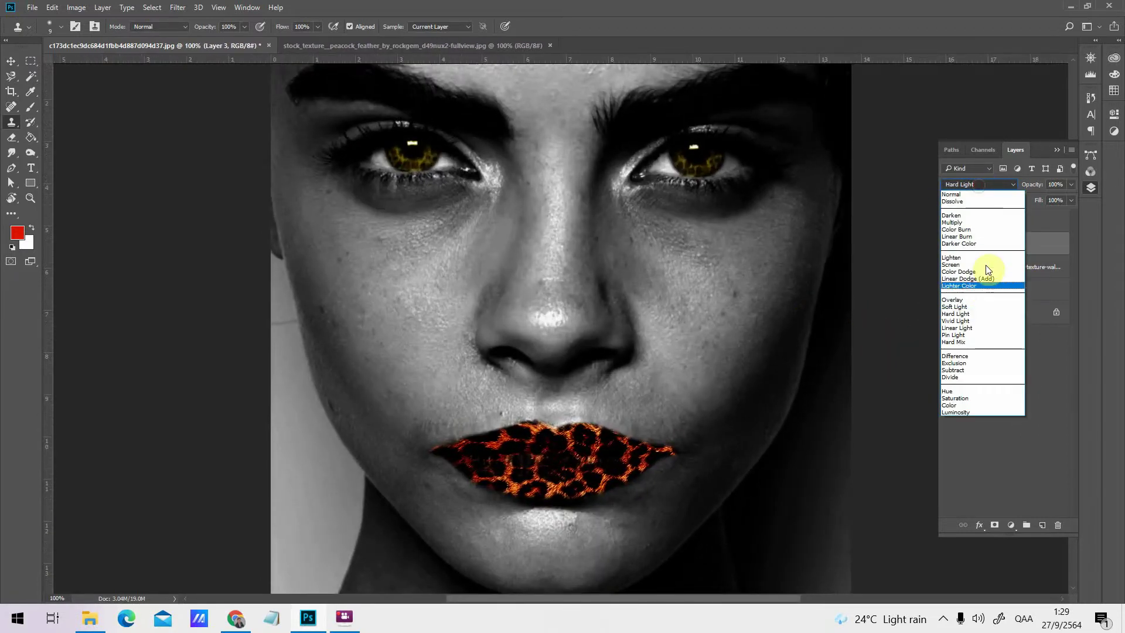
pyautogui.click(961, 300)
pyautogui.click(76, 7)
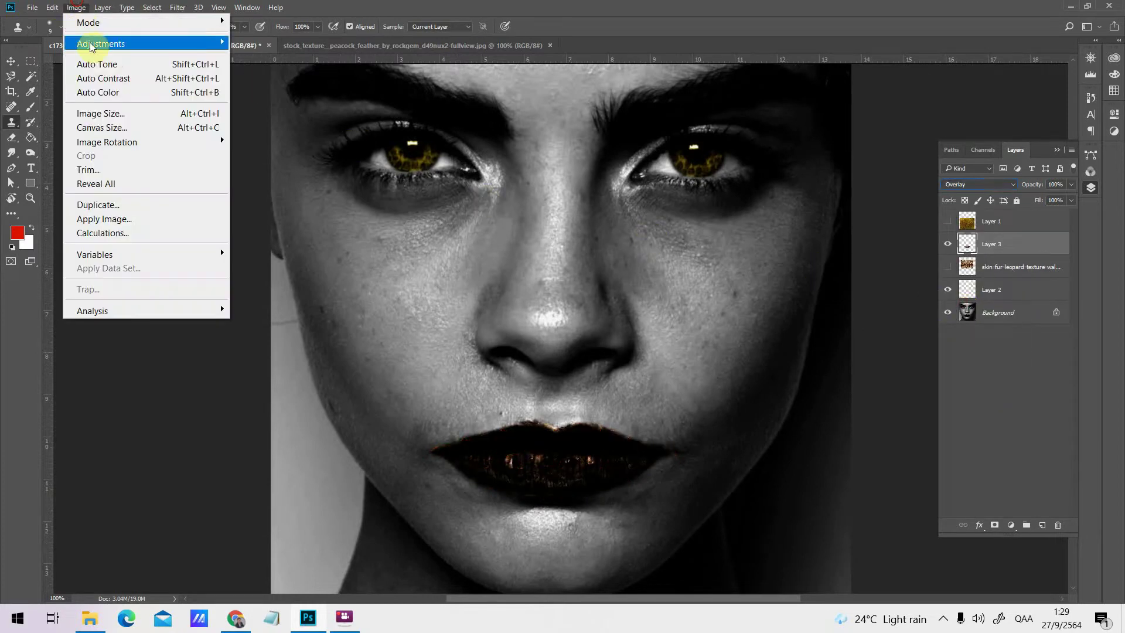
pyautogui.moveTo(191, 44)
pyautogui.click(274, 43)
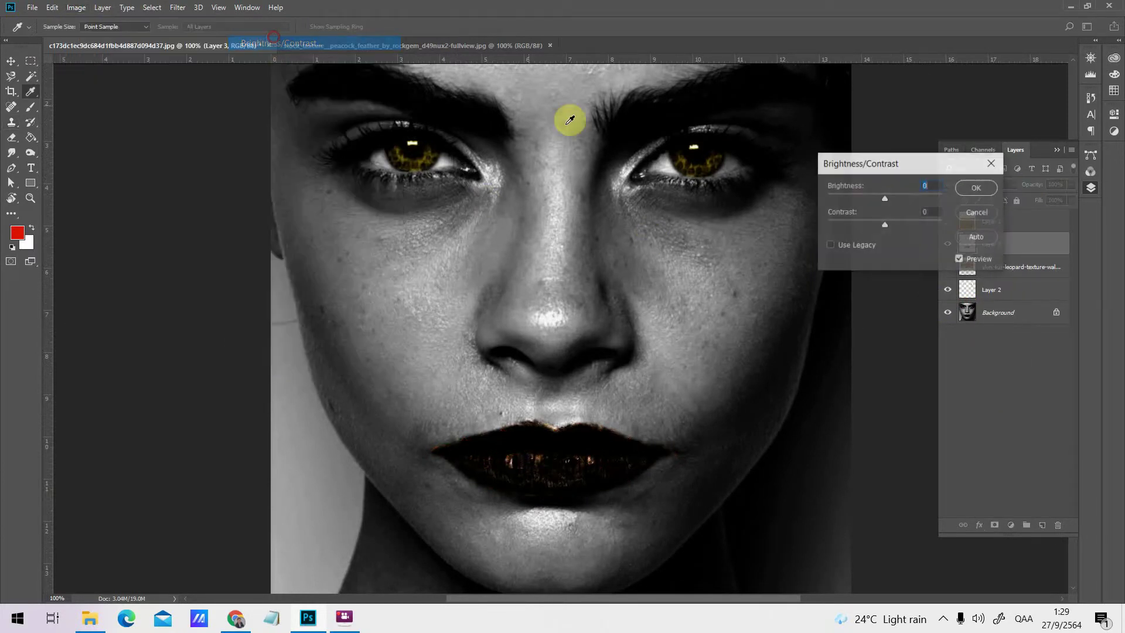
pyautogui.moveTo(916, 201); pyautogui.dragTo(928, 200)
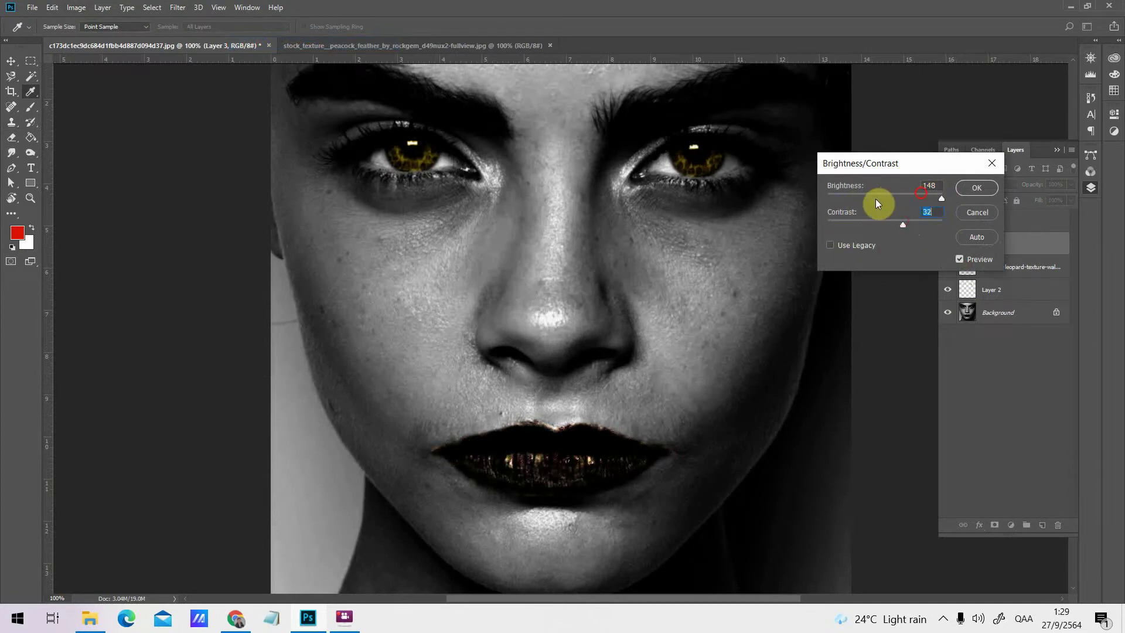
pyautogui.click(976, 187)
pyautogui.press('s')
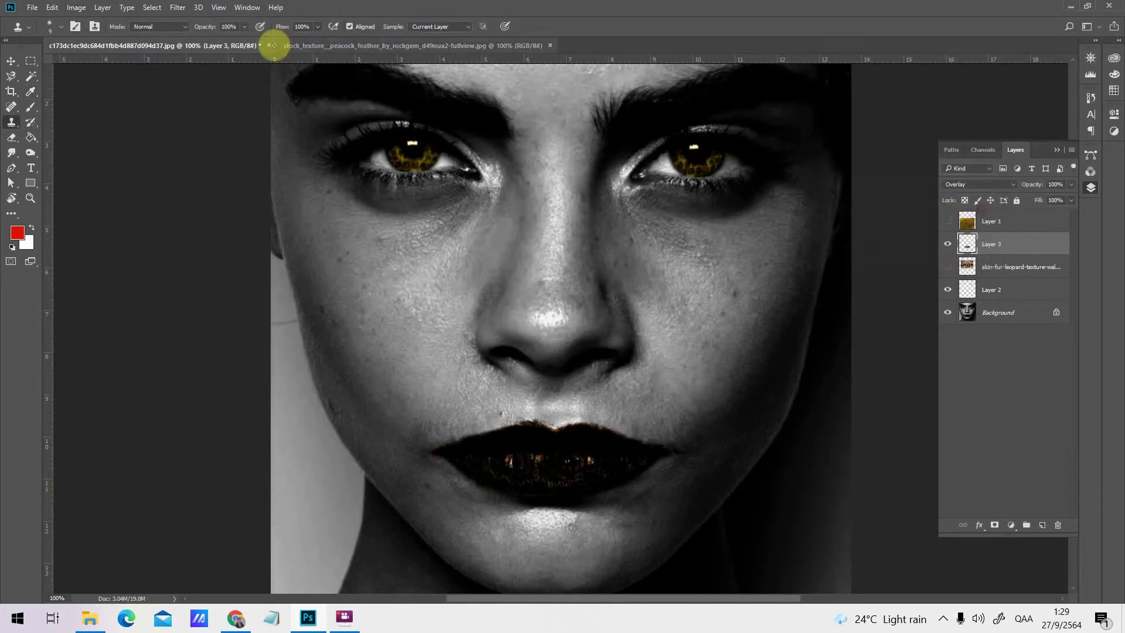
# Try inverting the colours of the leopard lips on Layer 3
pyautogui.click(78, 8)
pyautogui.moveTo(101, 44)
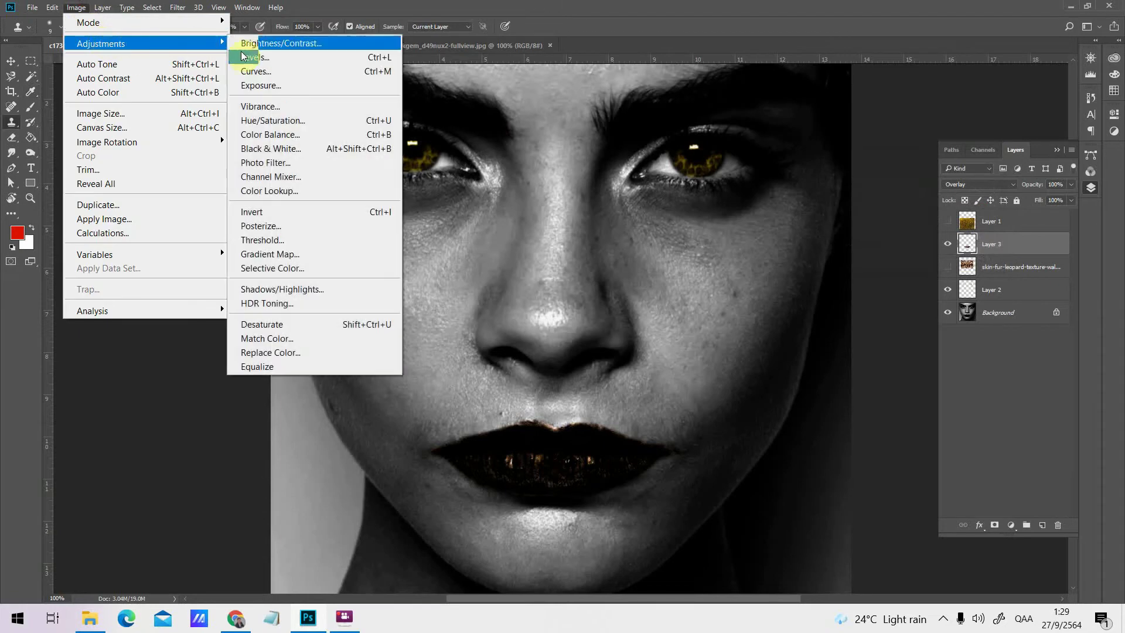
pyautogui.click(326, 212)
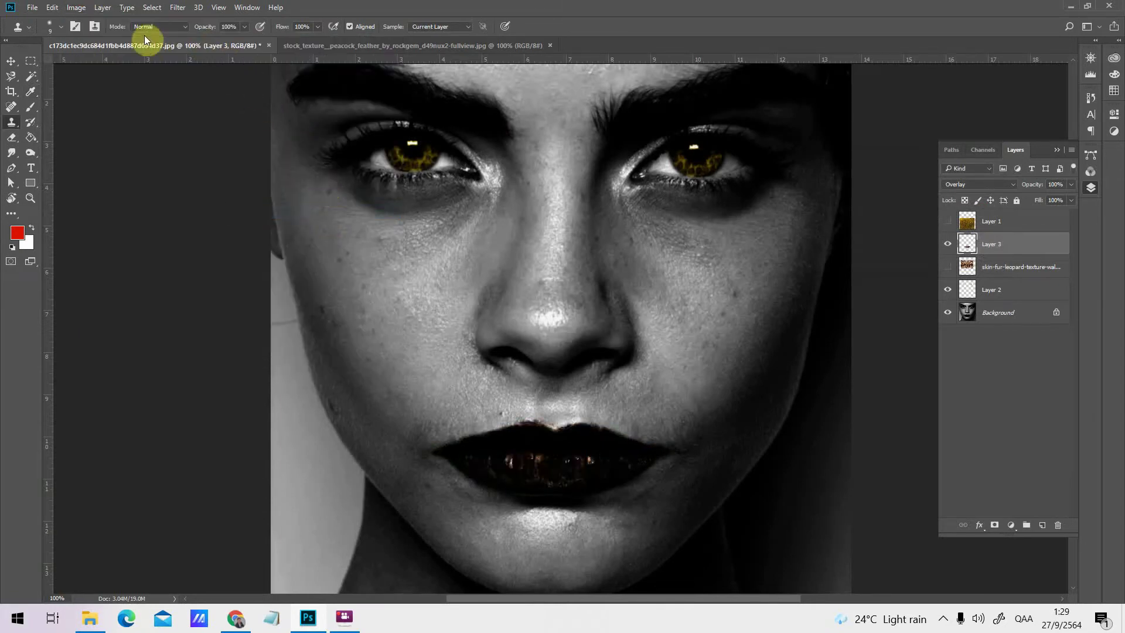
# Set Layer 3 to Hard Light and apply Hue/Saturation with hue +14, saturation +8 and lightness -3
pyautogui.click(998, 185)
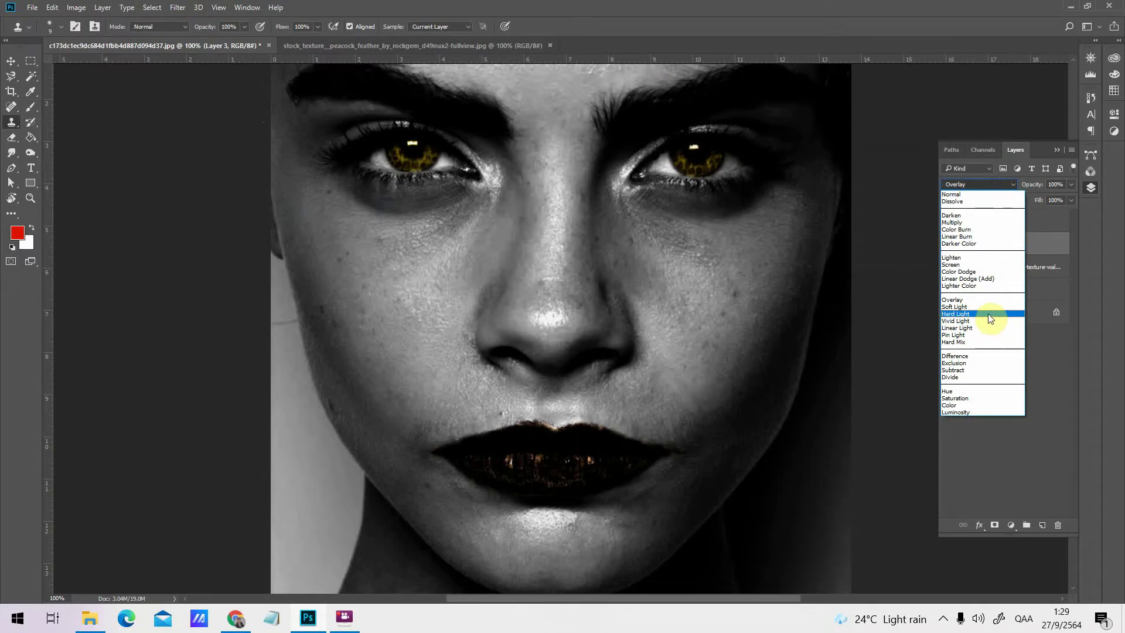
pyautogui.click(989, 315)
pyautogui.click(78, 7)
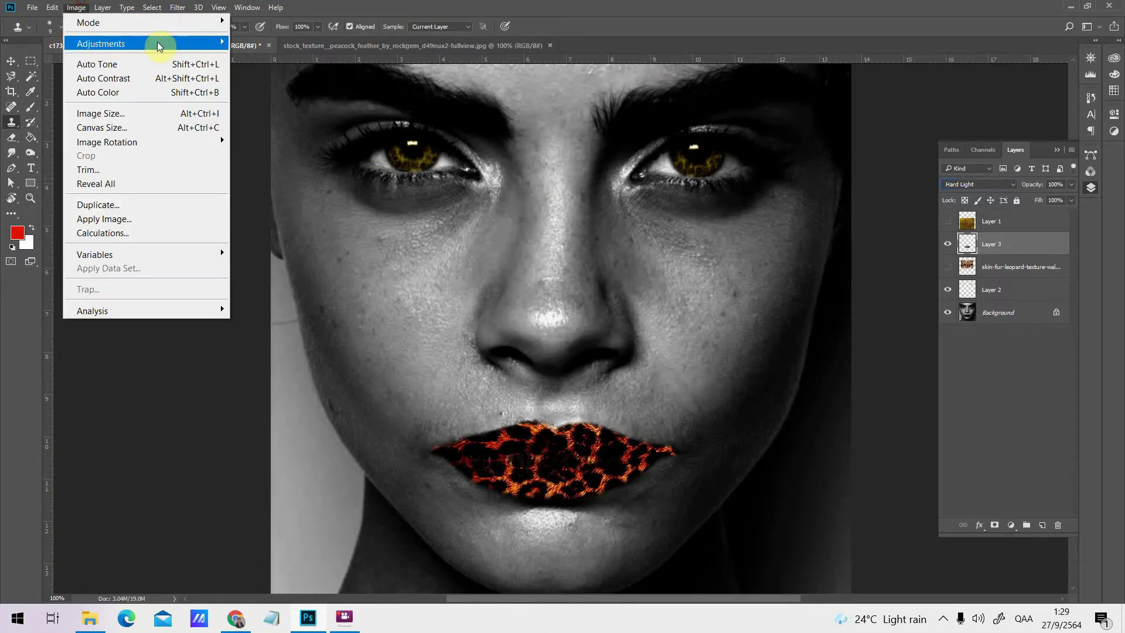
pyautogui.moveTo(156, 42)
pyautogui.click(274, 122)
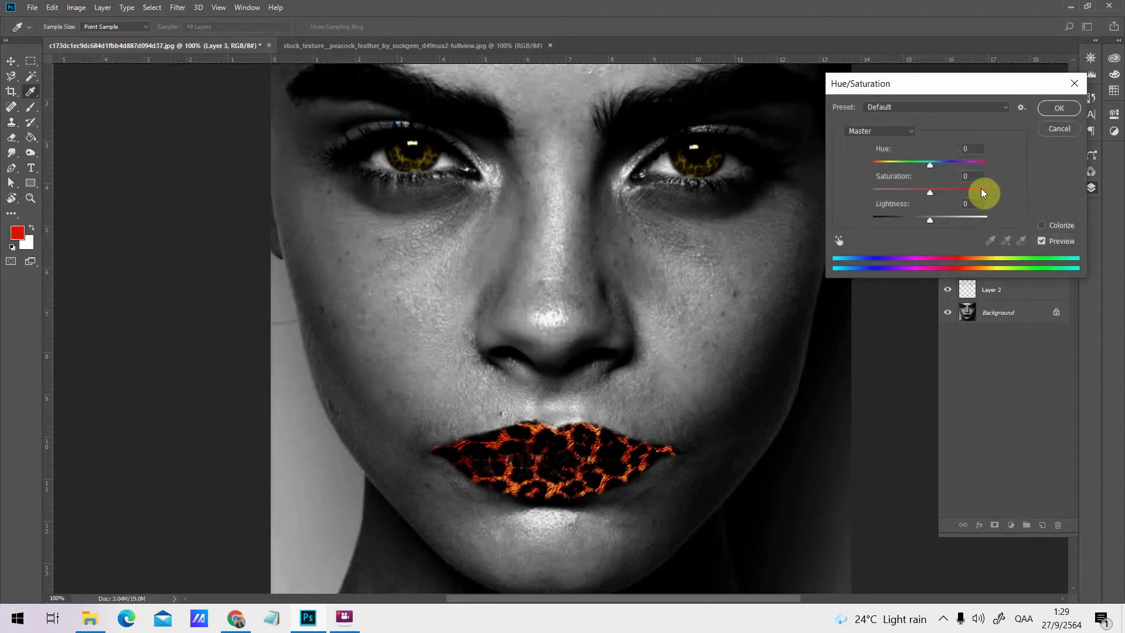
pyautogui.moveTo(932, 170)
pyautogui.mouseDown()
pyautogui.moveTo(876, 170)
pyautogui.moveTo(938, 173)
pyautogui.mouseUp()
pyautogui.moveTo(929, 192)
pyautogui.mouseDown()
pyautogui.moveTo(954, 196)
pyautogui.moveTo(922, 193)
pyautogui.moveTo(933, 198)
pyautogui.mouseUp()
pyautogui.moveTo(935, 223)
pyautogui.mouseDown()
pyautogui.moveTo(949, 221)
pyautogui.moveTo(931, 223)
pyautogui.mouseUp()
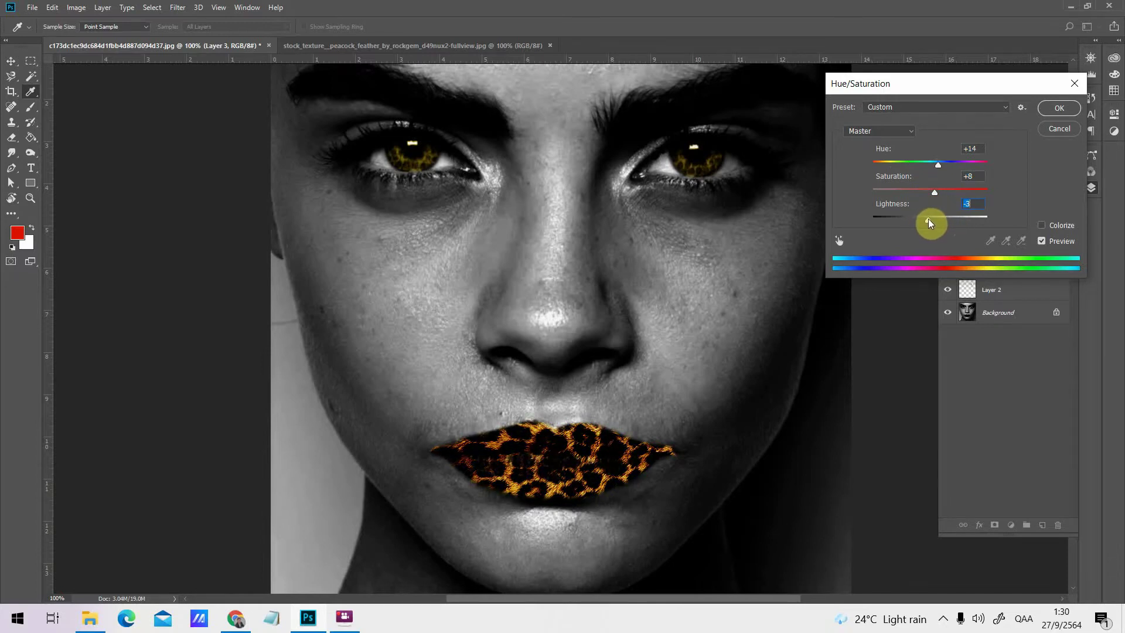
pyautogui.click(1055, 109)
# Erase the leopard texture that spills past the right corner of the mouth on Layer 3
pyautogui.press('s')
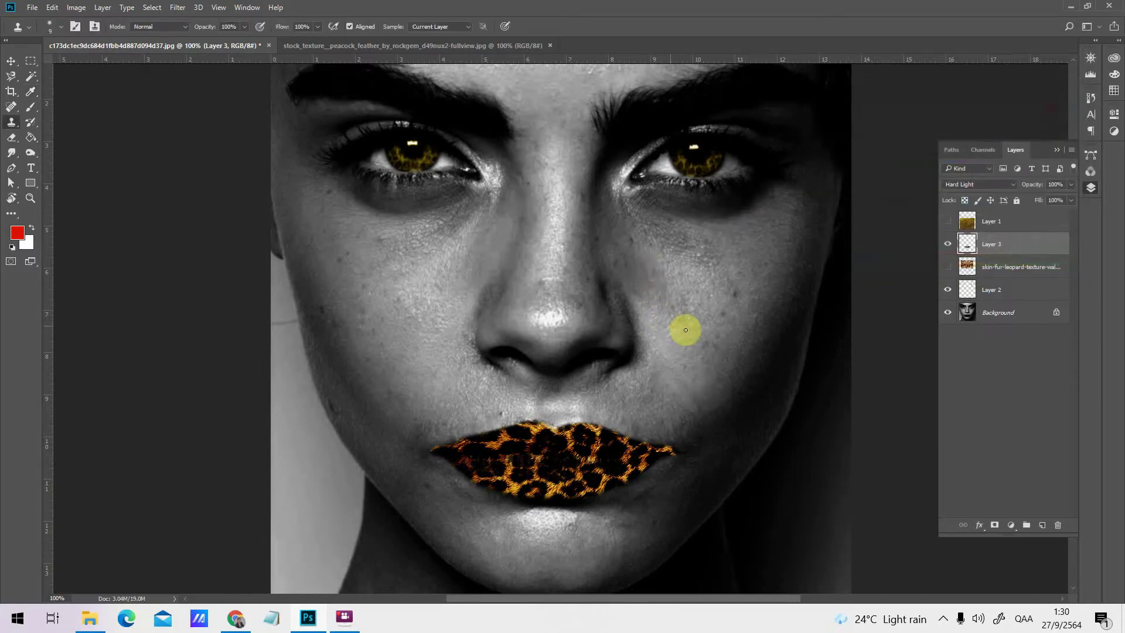
pyautogui.press('e')
pyautogui.hotkey('ctrl', '+')
pyautogui.moveTo(677, 419); pyautogui.dragTo(618, 257)
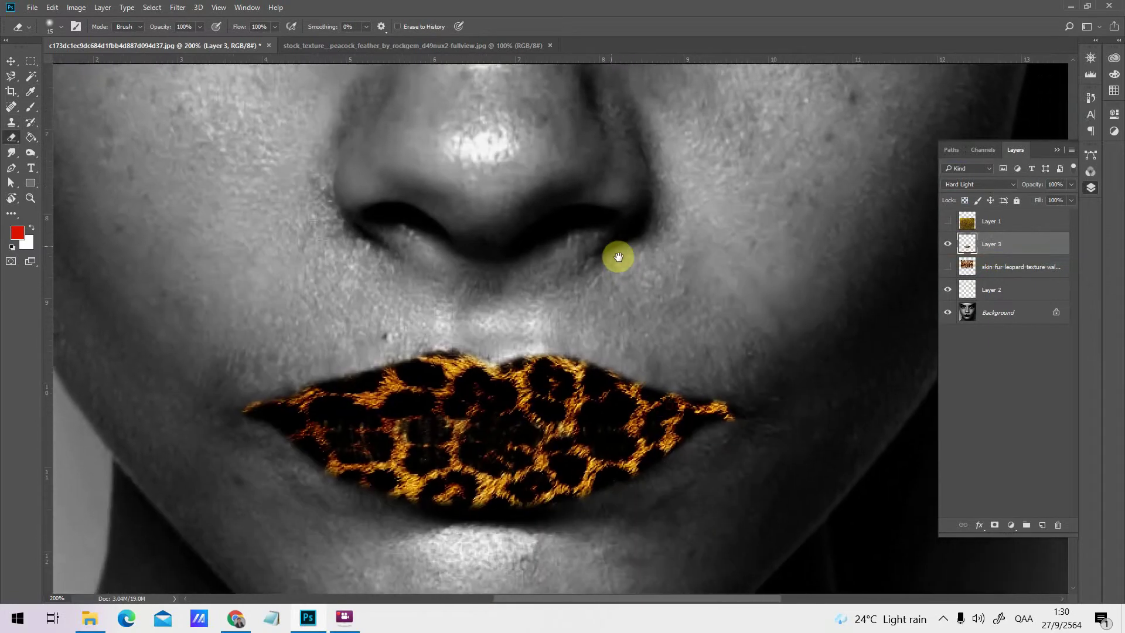
pyautogui.press(']')
pyautogui.press(']')
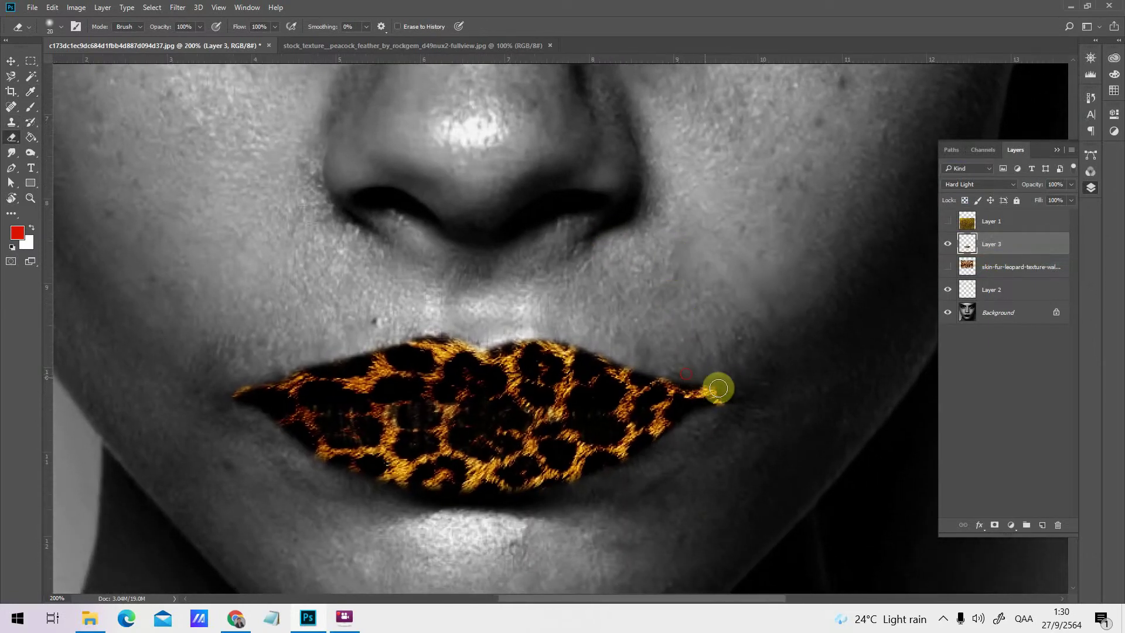
pyautogui.press('[')
pyautogui.moveTo(697, 387); pyautogui.dragTo(746, 397)
pyautogui.press(']')
pyautogui.press(']')
pyautogui.press(']')
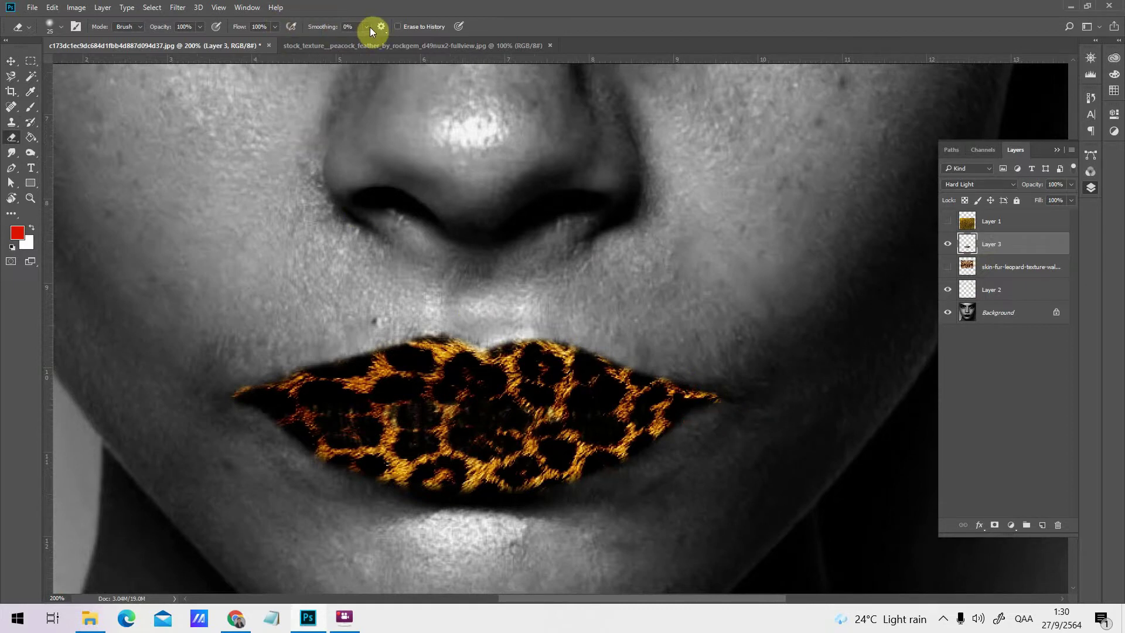
# Reduce the eraser to 76% opacity and 58% flow, and soften the leopard texture along the upper lip edge
pyautogui.click(274, 26)
pyautogui.click(252, 42)
pyautogui.click(199, 27)
pyautogui.click(684, 435)
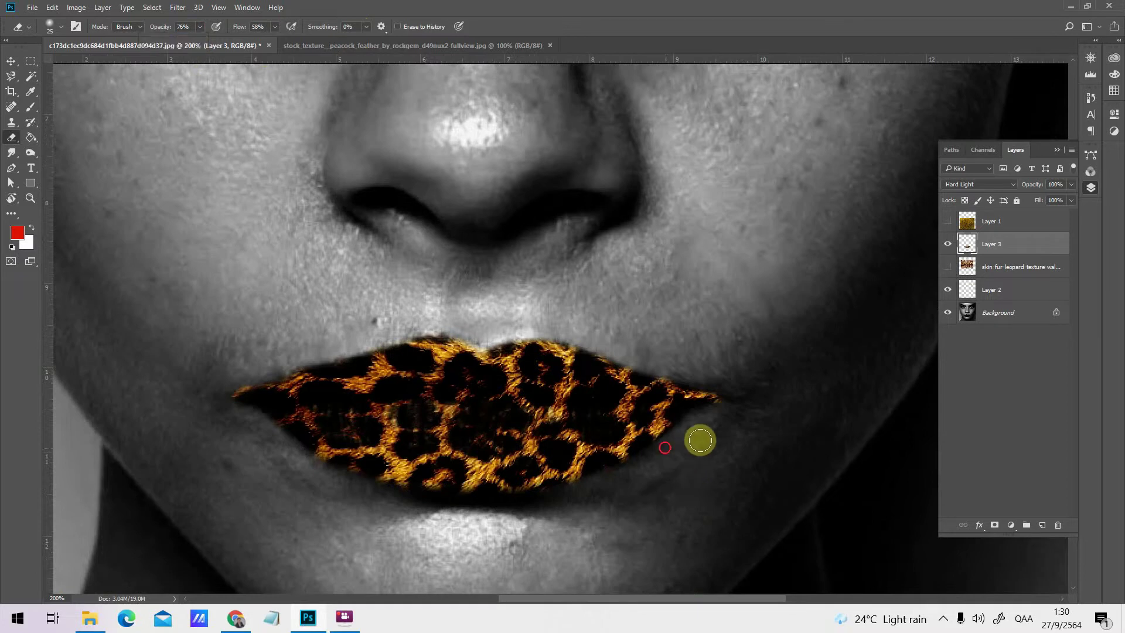
pyautogui.moveTo(235, 389)
pyautogui.mouseDown()
pyautogui.moveTo(409, 343)
pyautogui.moveTo(356, 360)
pyautogui.moveTo(395, 344)
pyautogui.moveTo(504, 339)
pyautogui.mouseUp()
pyautogui.moveTo(440, 326)
pyautogui.mouseDown()
pyautogui.moveTo(463, 346)
pyautogui.moveTo(503, 348)
pyautogui.mouseUp()
pyautogui.moveTo(482, 337); pyautogui.dragTo(510, 345)
pyautogui.click(551, 333)
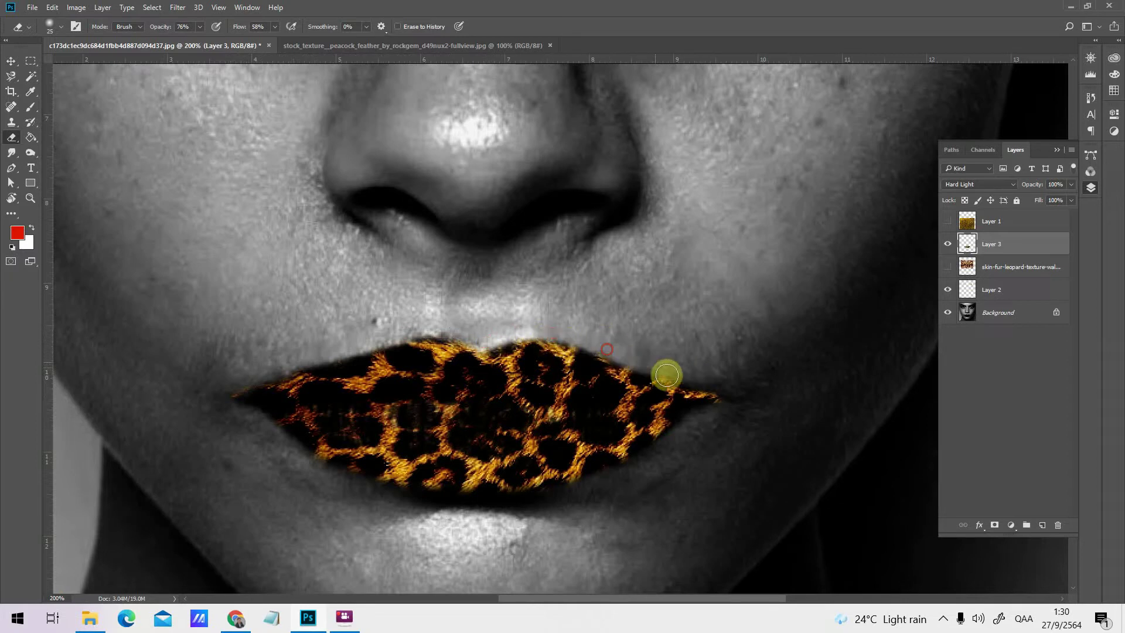
pyautogui.click(738, 383)
# Soften the leopard texture along the lower lip edge from the left corner to the right corner
pyautogui.click(259, 432)
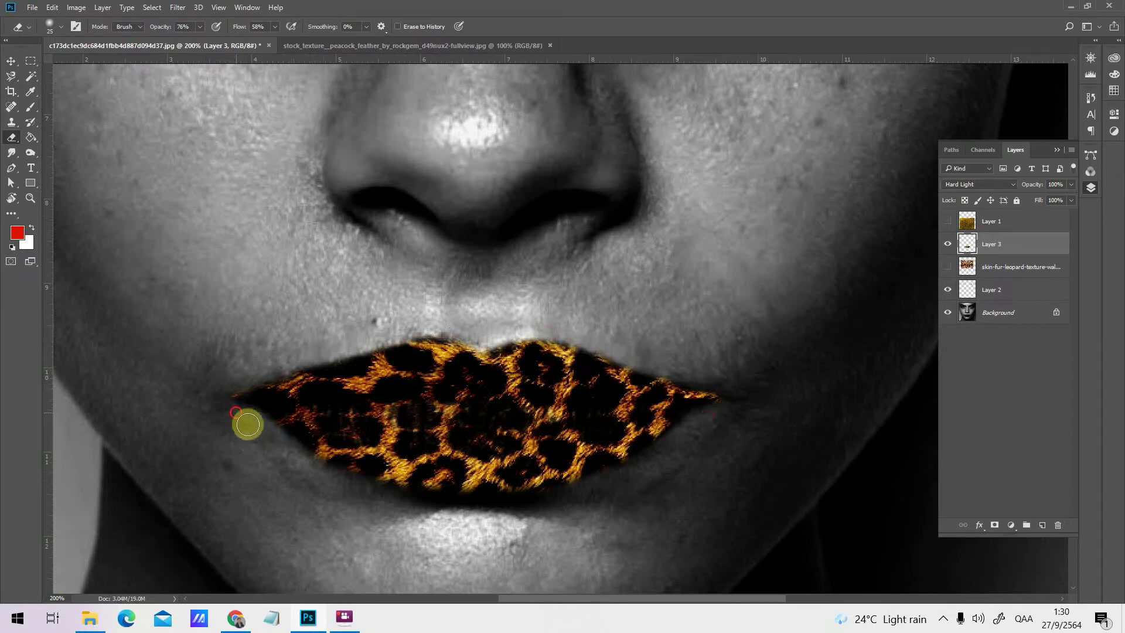
pyautogui.click(298, 465)
pyautogui.click(330, 478)
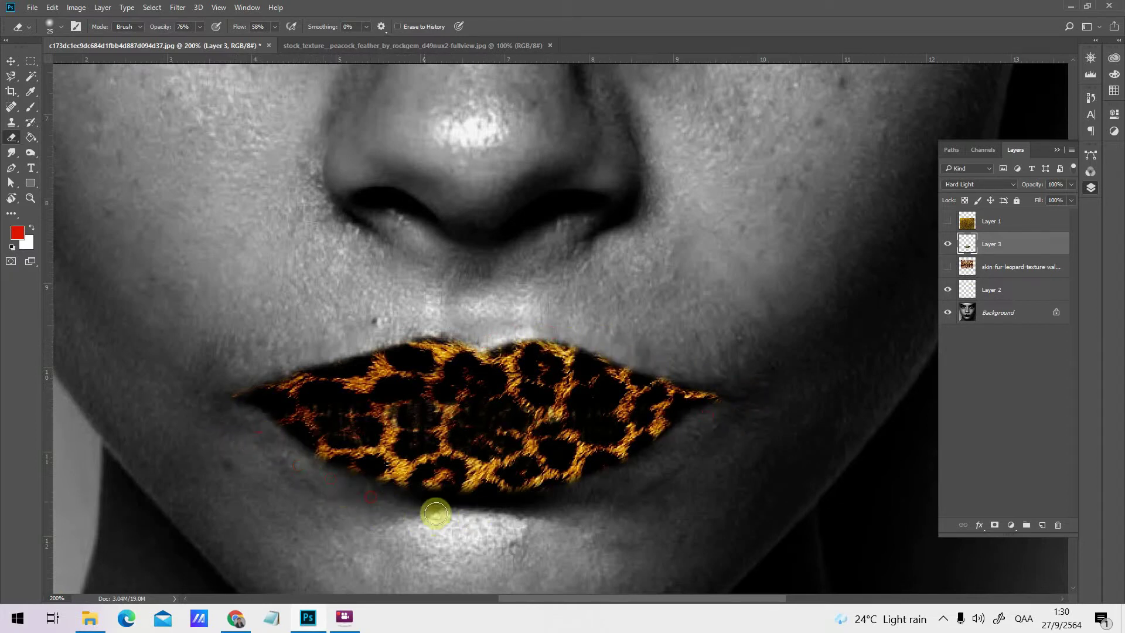
pyautogui.click(470, 504)
pyautogui.click(568, 498)
pyautogui.click(658, 459)
pyautogui.click(690, 433)
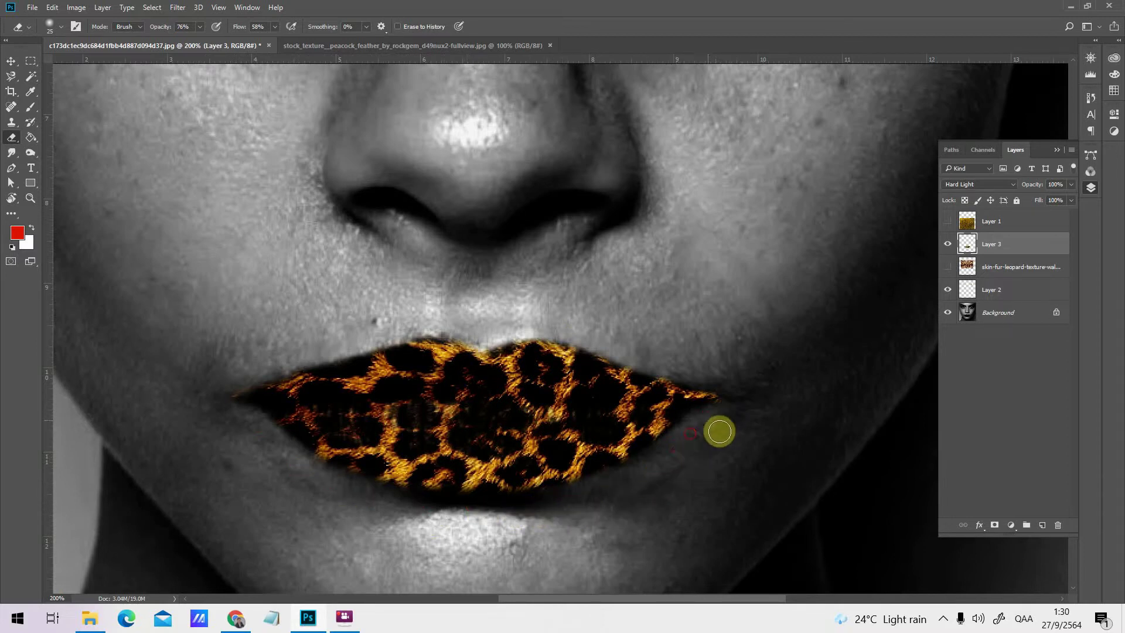
# Lower Layer 3's opacity to 45%
pyautogui.hotkey('ctrl', '-')
pyautogui.hotkey('ctrl', '-')
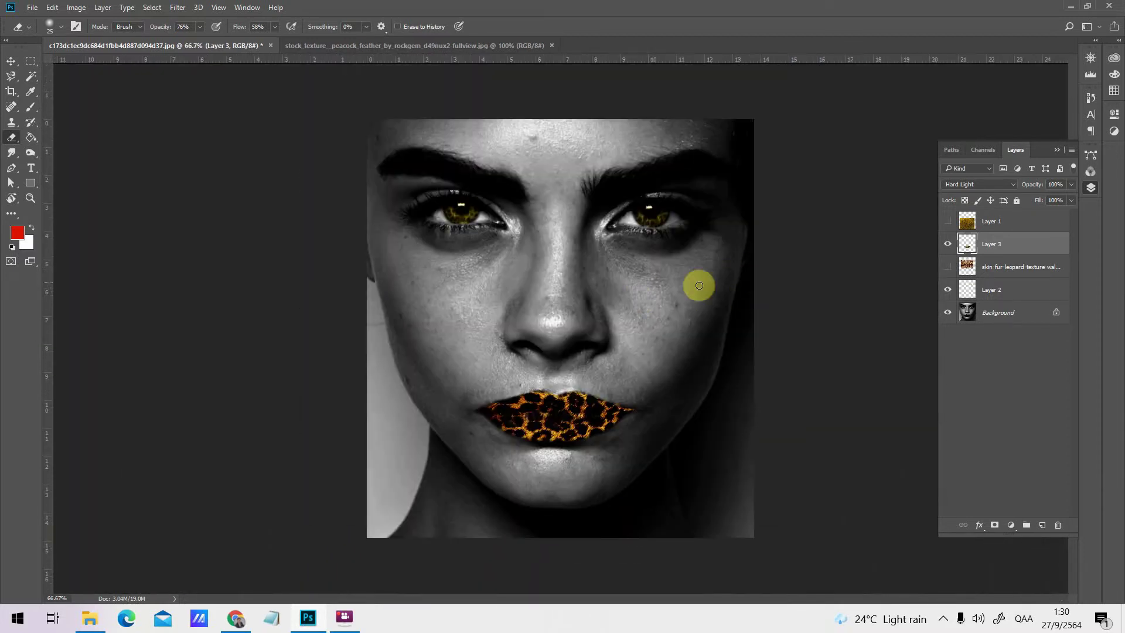
pyautogui.press('v')
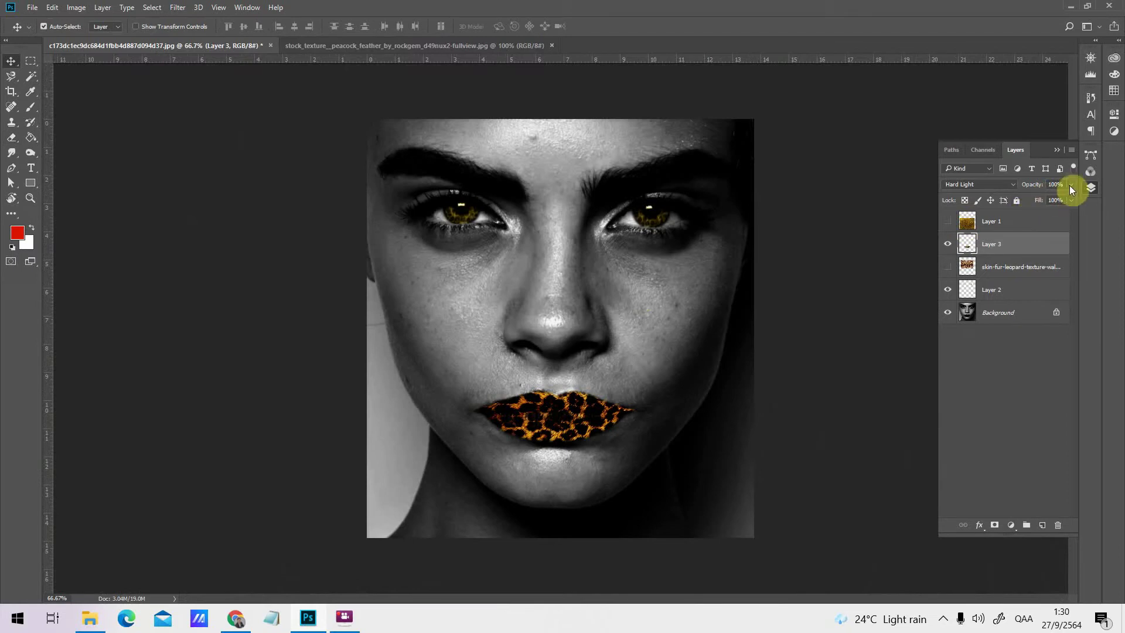
pyautogui.click(1044, 199)
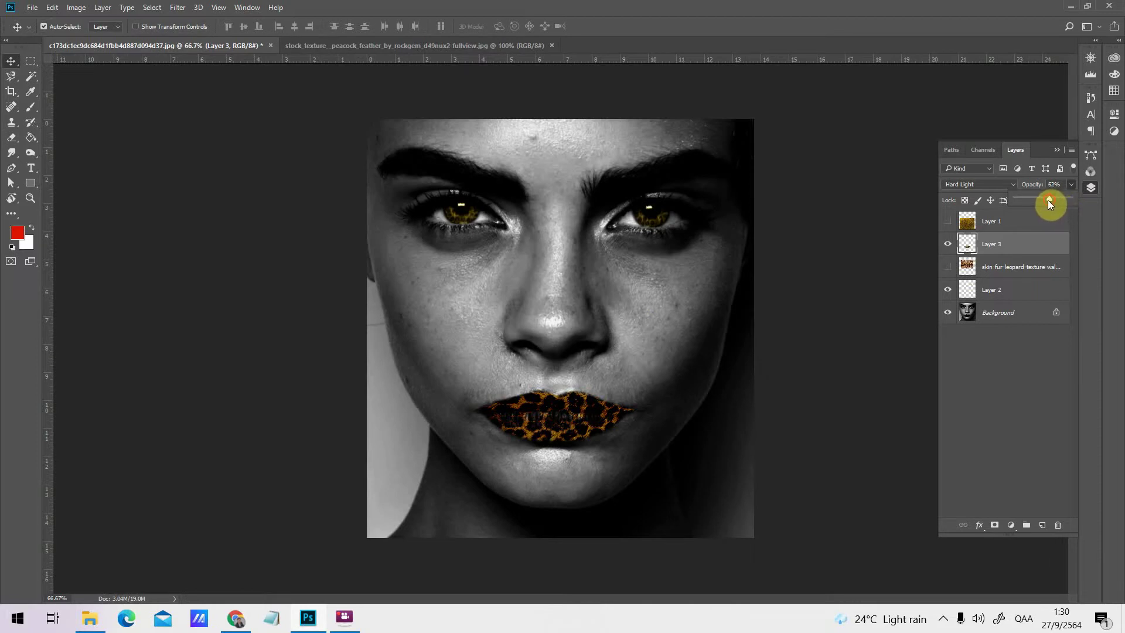
pyautogui.click(1052, 199)
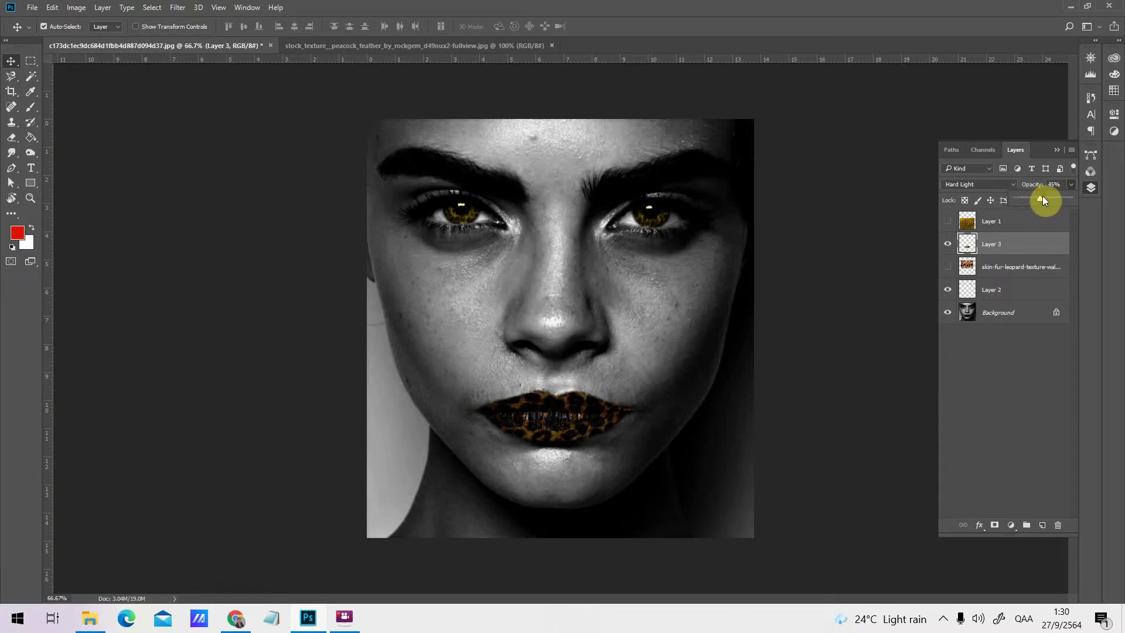
# Apply Brightness/Contrast to the leopard lips with brightness 8 and contrast 74
pyautogui.click(76, 7)
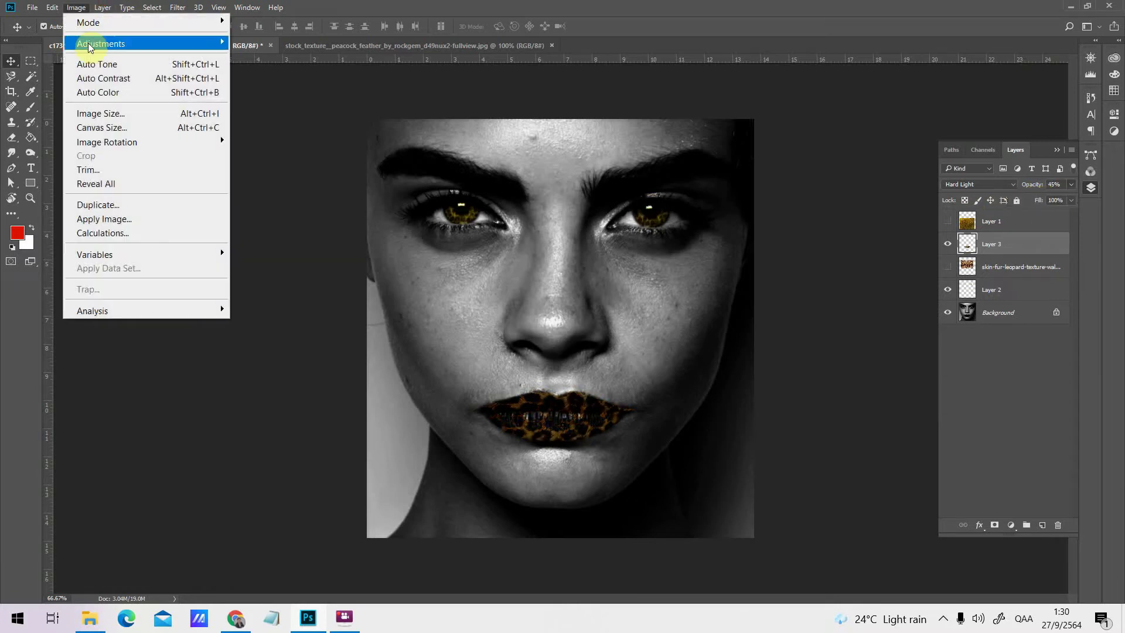
pyautogui.moveTo(226, 42)
pyautogui.click(296, 43)
pyautogui.moveTo(888, 196); pyautogui.dragTo(945, 222)
pyautogui.moveTo(888, 196)
pyautogui.mouseDown()
pyautogui.moveTo(916, 197)
pyautogui.moveTo(901, 196)
pyautogui.mouseUp()
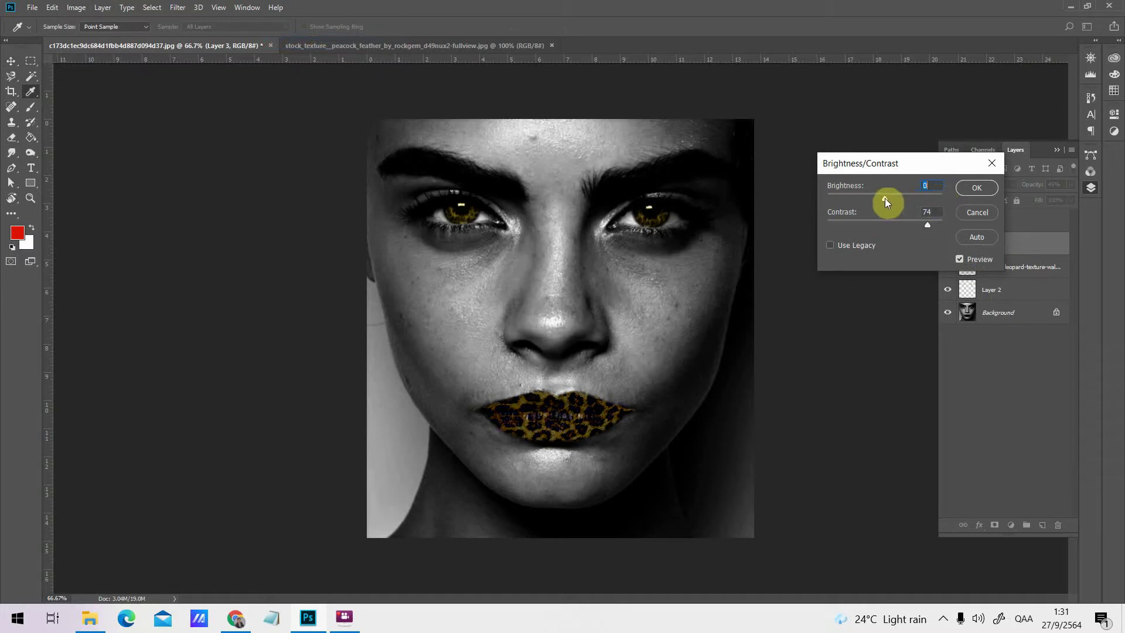
pyautogui.click(975, 186)
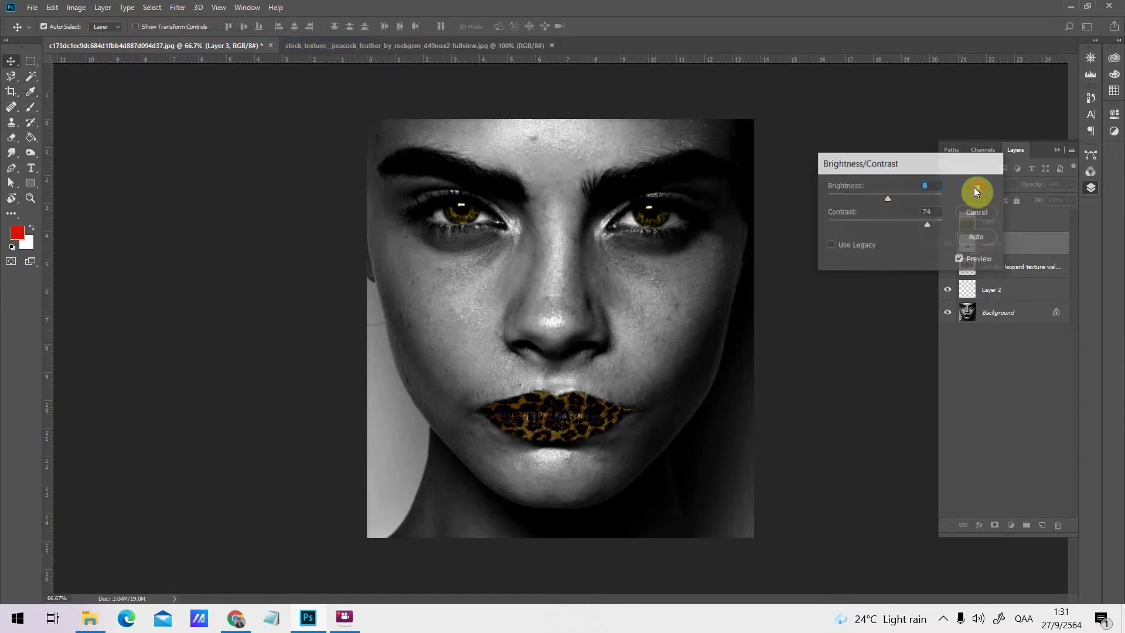
# Touch up the right corner of the leopard lips with the Eraser
pyautogui.hotkey('ctrl', '+')
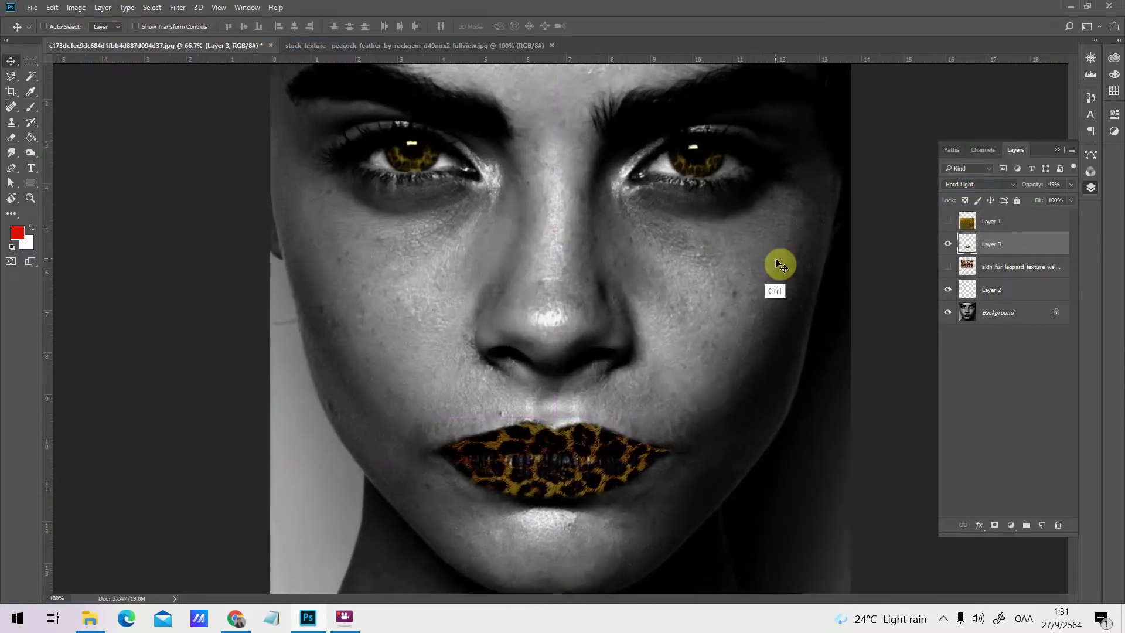
pyautogui.hotkey('ctrl', '+')
pyautogui.moveTo(645, 357); pyautogui.dragTo(641, 242)
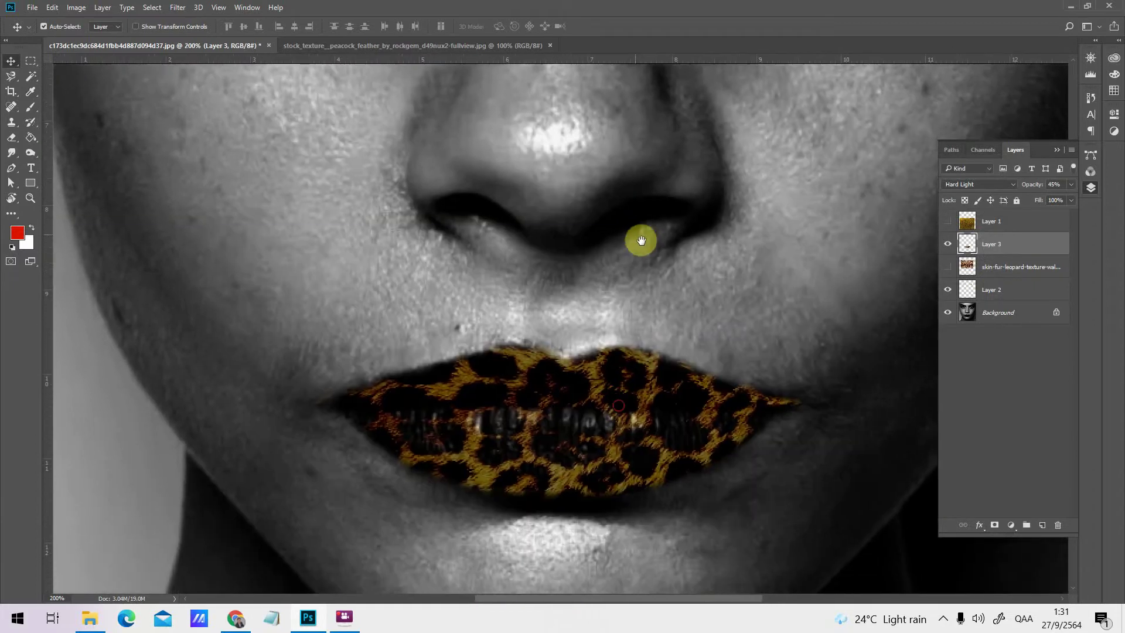
pyautogui.press('e')
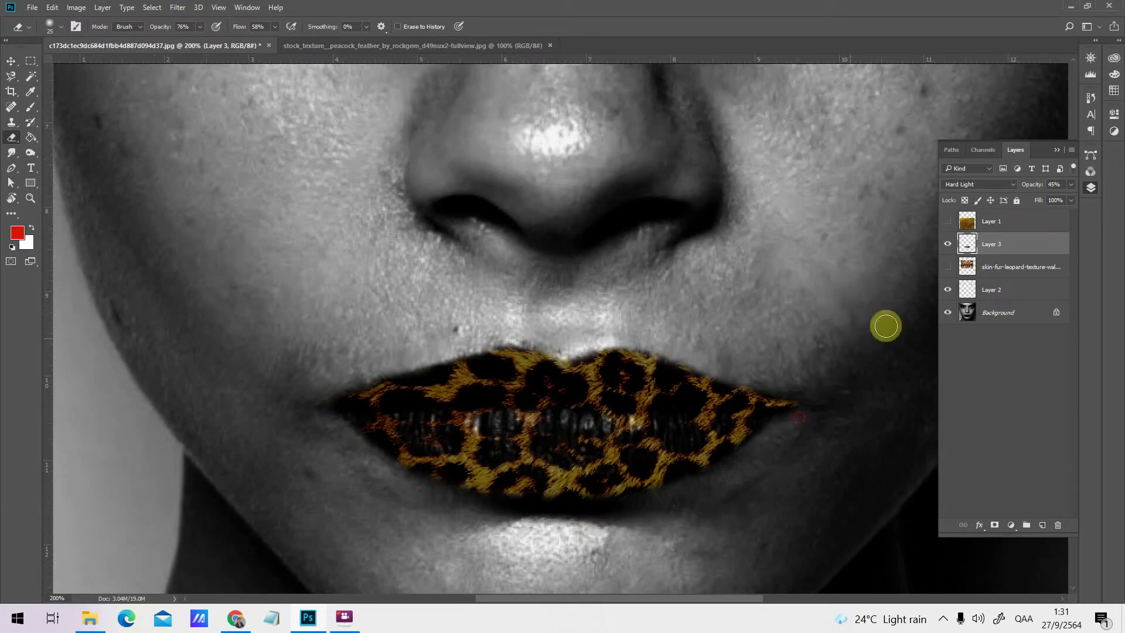
# Set Layer 3's opacity to 60%
pyautogui.hotkey('ctrl', '-')
pyautogui.click(1066, 183)
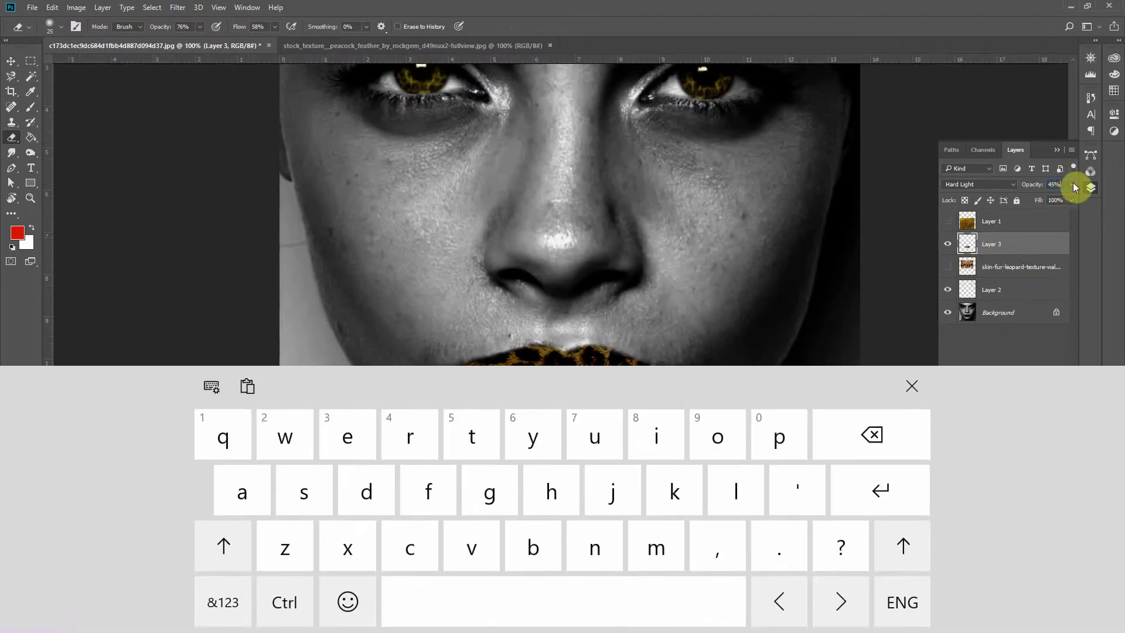
pyautogui.click(1067, 202)
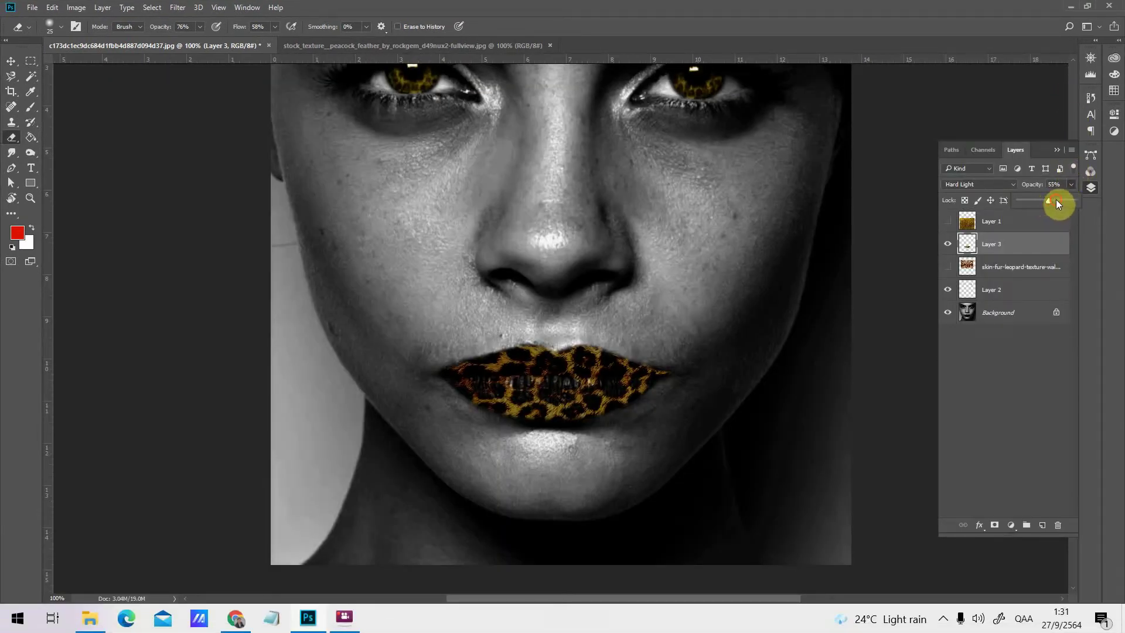
pyautogui.moveTo(1056, 200); pyautogui.dragTo(1048, 202)
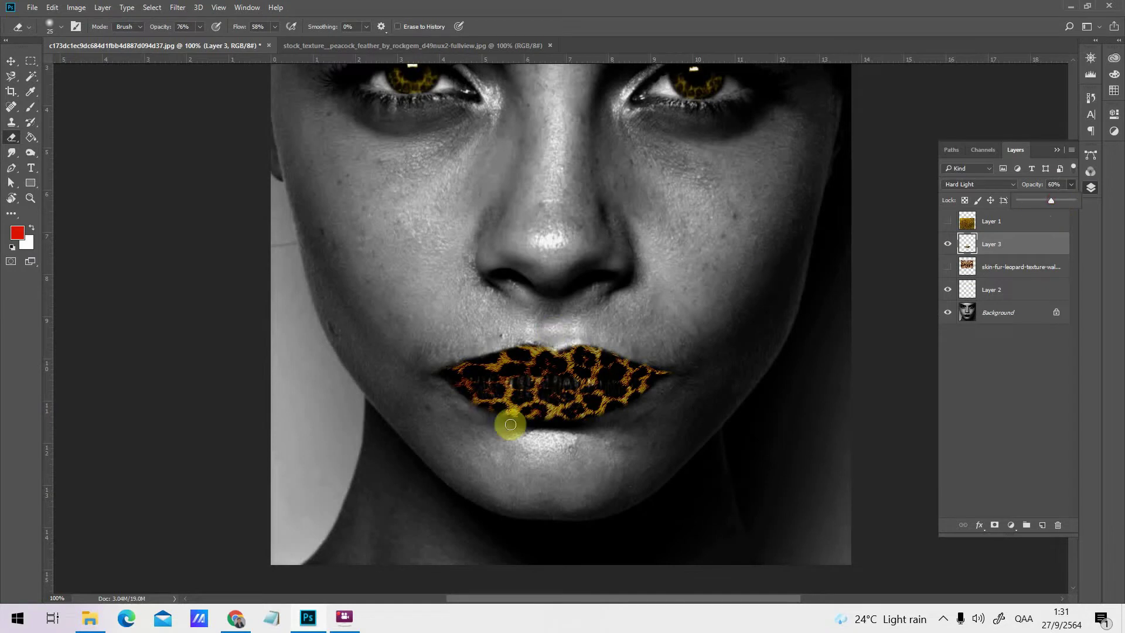
# Darken the outer edges of the leopard lips with the Burn tool on midtones at 50% exposure
pyautogui.click(31, 155)
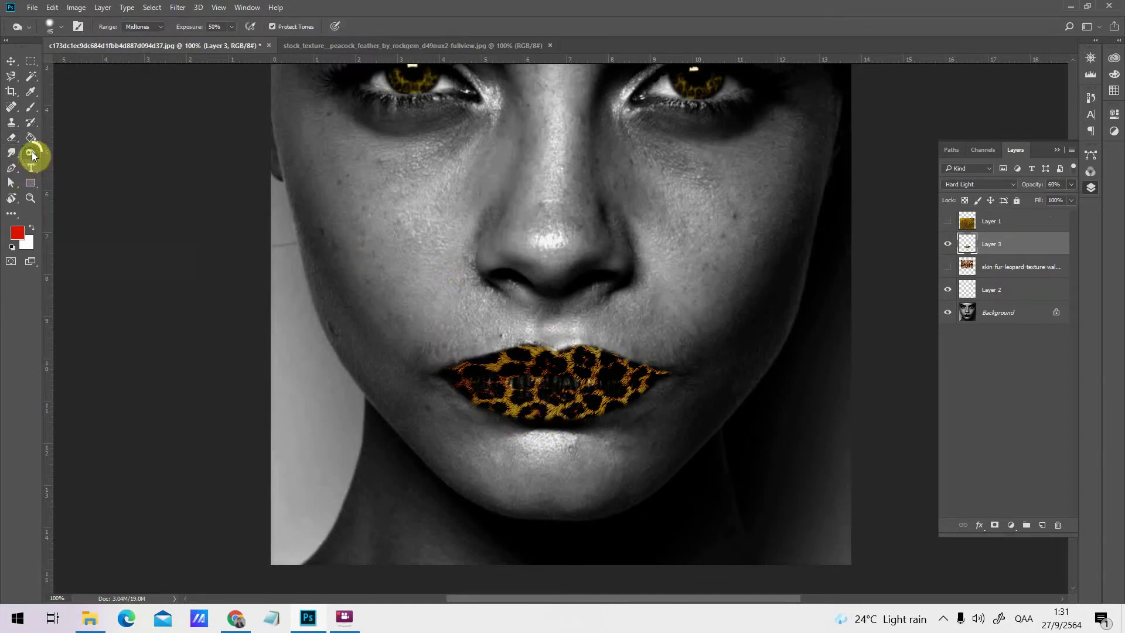
pyautogui.click(34, 155)
pyautogui.click(81, 166)
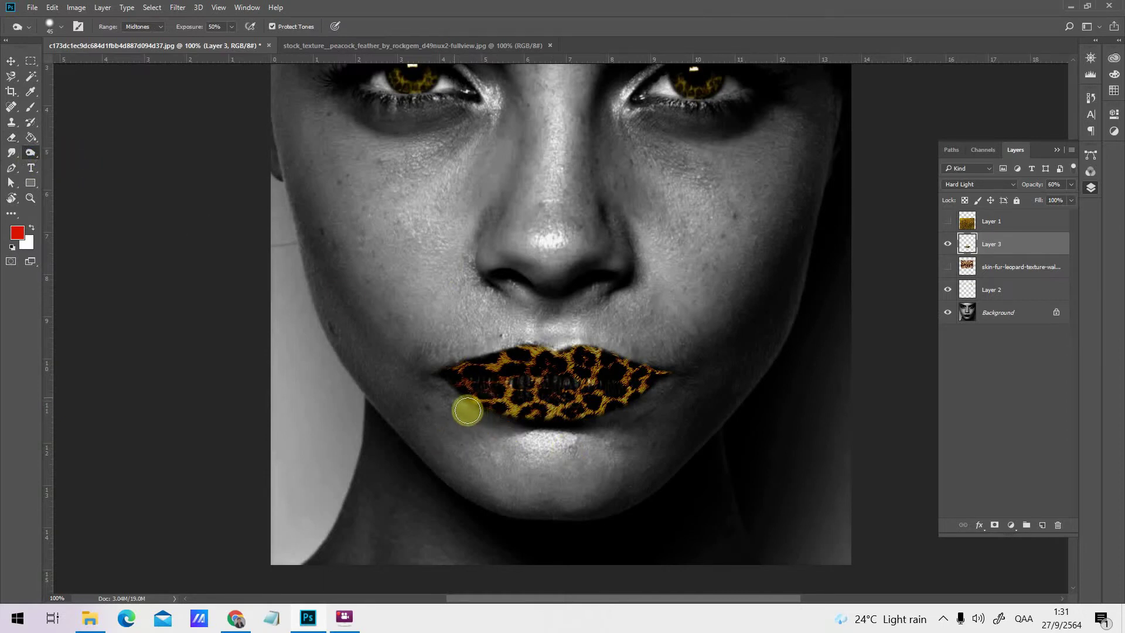
pyautogui.moveTo(455, 393)
pyautogui.mouseDown()
pyautogui.moveTo(569, 432)
pyautogui.moveTo(518, 419)
pyautogui.moveTo(582, 428)
pyautogui.moveTo(547, 428)
pyautogui.moveTo(665, 403)
pyautogui.moveTo(628, 419)
pyautogui.moveTo(674, 392)
pyautogui.moveTo(640, 412)
pyautogui.moveTo(505, 424)
pyautogui.moveTo(628, 420)
pyautogui.moveTo(666, 382)
pyautogui.moveTo(598, 356)
pyautogui.moveTo(445, 384)
pyautogui.moveTo(537, 344)
pyautogui.mouseUp()
pyautogui.press('[')
pyautogui.press('[')
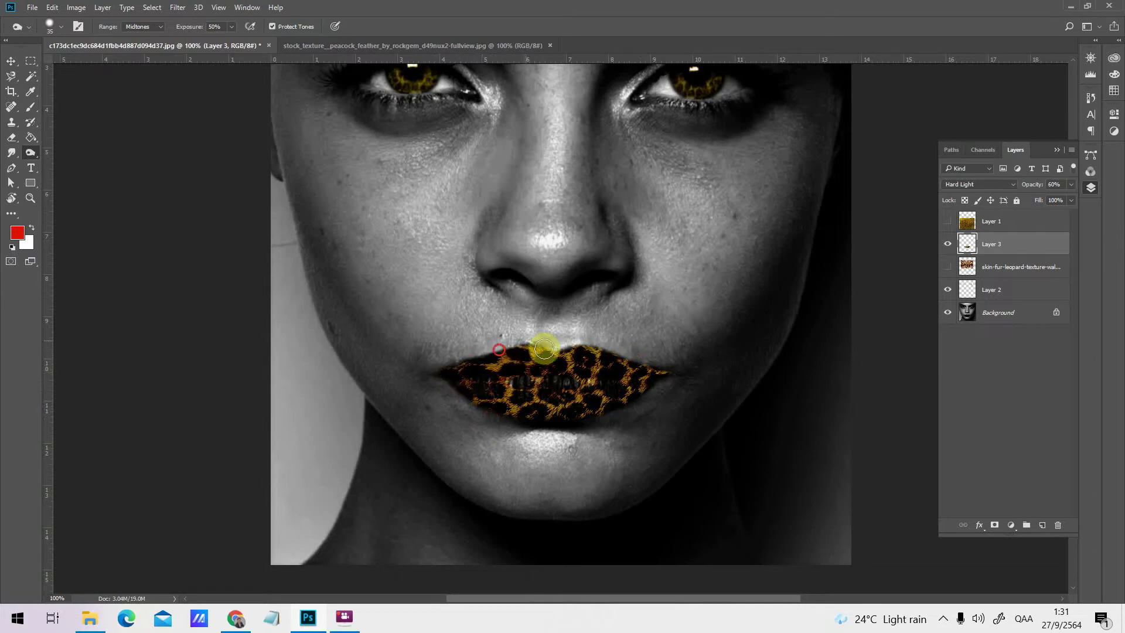
# Burn the inner area of the leopard lips from the centre to the right corner with a smaller brush
pyautogui.rightClick(36, 153)
pyautogui.click(54, 153)
pyautogui.rightClick(33, 155)
pyautogui.click(78, 164)
pyautogui.rightClick(33, 157)
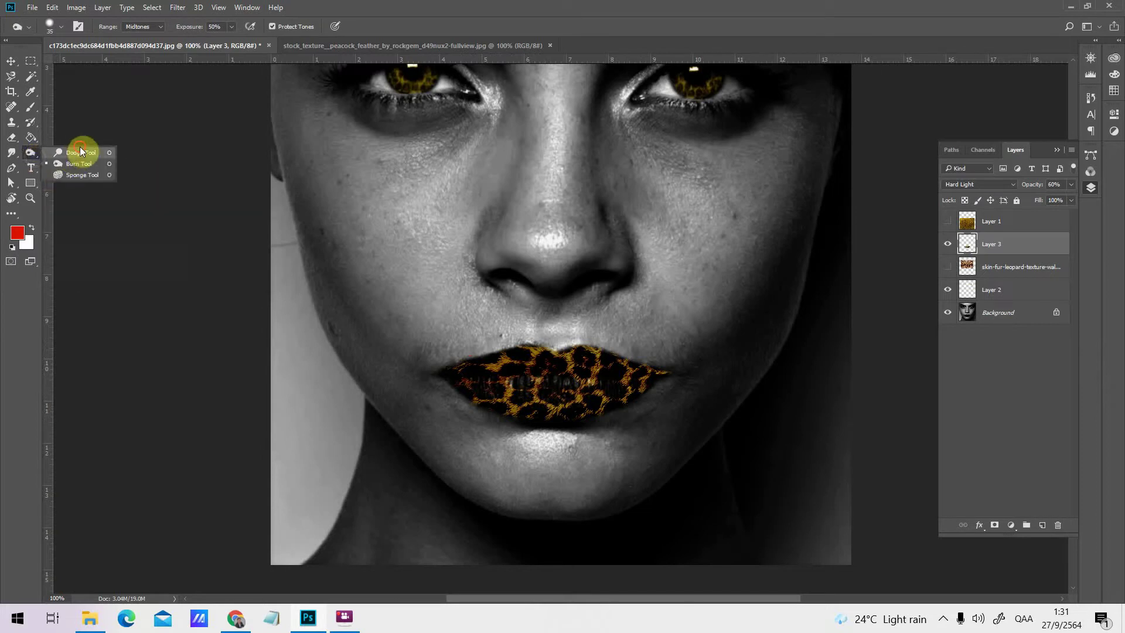
pyautogui.click(78, 164)
pyautogui.click(523, 378)
pyautogui.moveTo(510, 389)
pyautogui.mouseDown()
pyautogui.moveTo(566, 396)
pyautogui.moveTo(499, 400)
pyautogui.moveTo(601, 398)
pyautogui.moveTo(523, 393)
pyautogui.moveTo(594, 389)
pyautogui.moveTo(583, 378)
pyautogui.moveTo(575, 381)
pyautogui.moveTo(619, 388)
pyautogui.moveTo(543, 391)
pyautogui.moveTo(666, 377)
pyautogui.mouseUp()
# Delete the hidden Layer 1 and the hidden leopard-fur texture layer
pyautogui.hotkey('ctrl', '-')
pyautogui.hotkey('ctrl', '-')
pyautogui.hotkey('ctrl', '-')
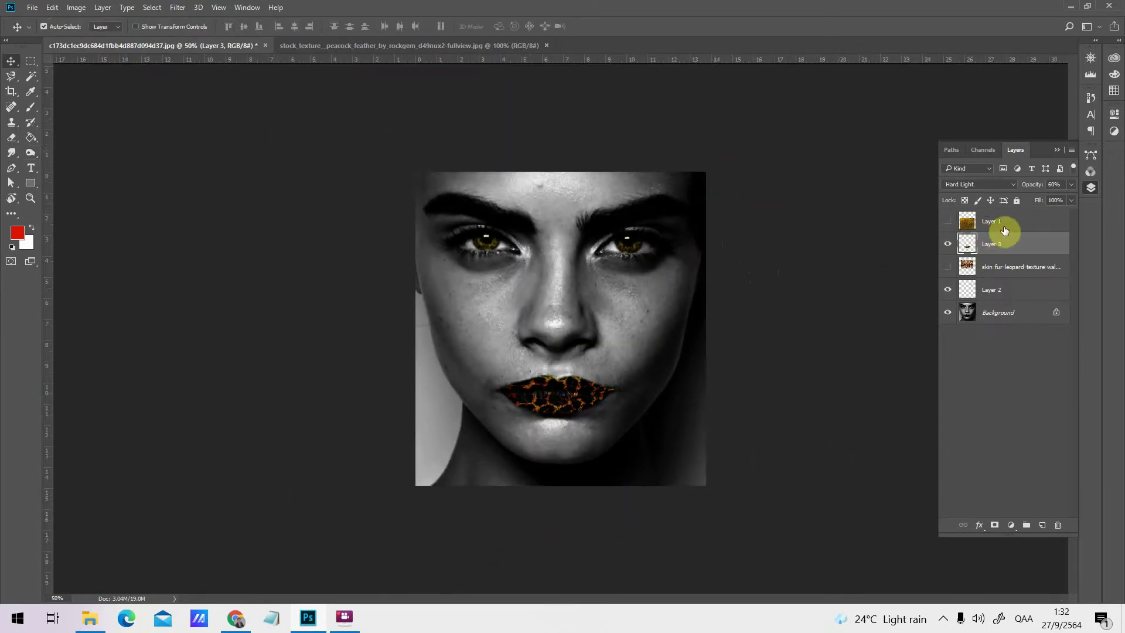
pyautogui.moveTo(1004, 230); pyautogui.dragTo(1058, 525)
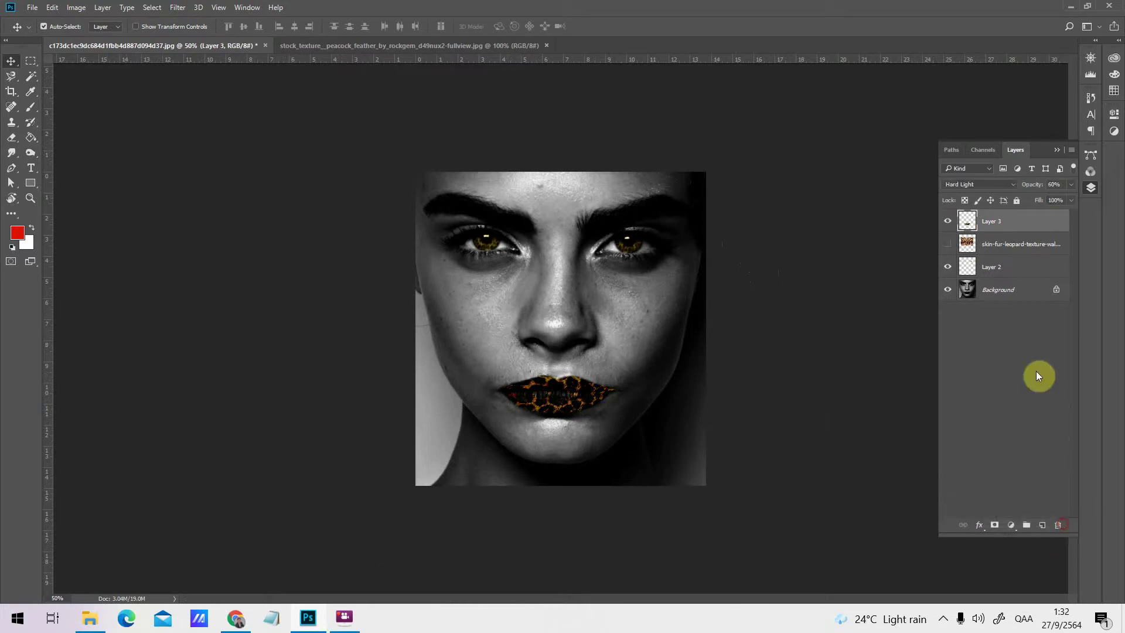
pyautogui.moveTo(1007, 245); pyautogui.dragTo(1061, 530)
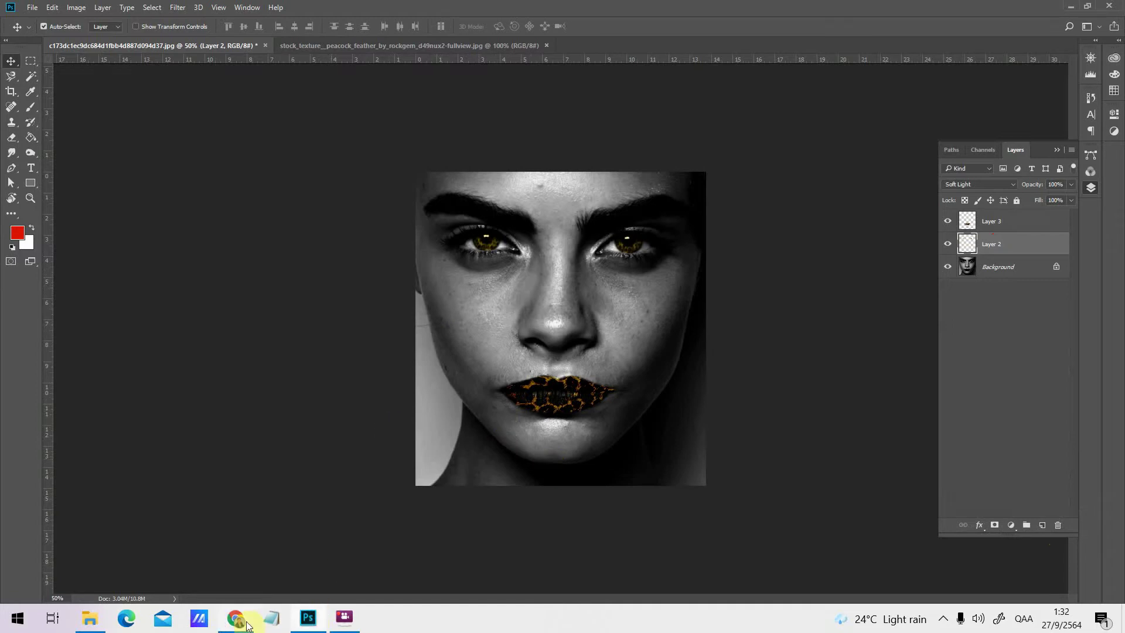
# Place the animal-skin-bampampw-background image from the file folder into the portrait and scale it to about 26.5%
pyautogui.click(90, 618)
pyautogui.moveTo(660, 265); pyautogui.dragTo(564, 290)
pyautogui.moveTo(472, 466); pyautogui.dragTo(555, 221)
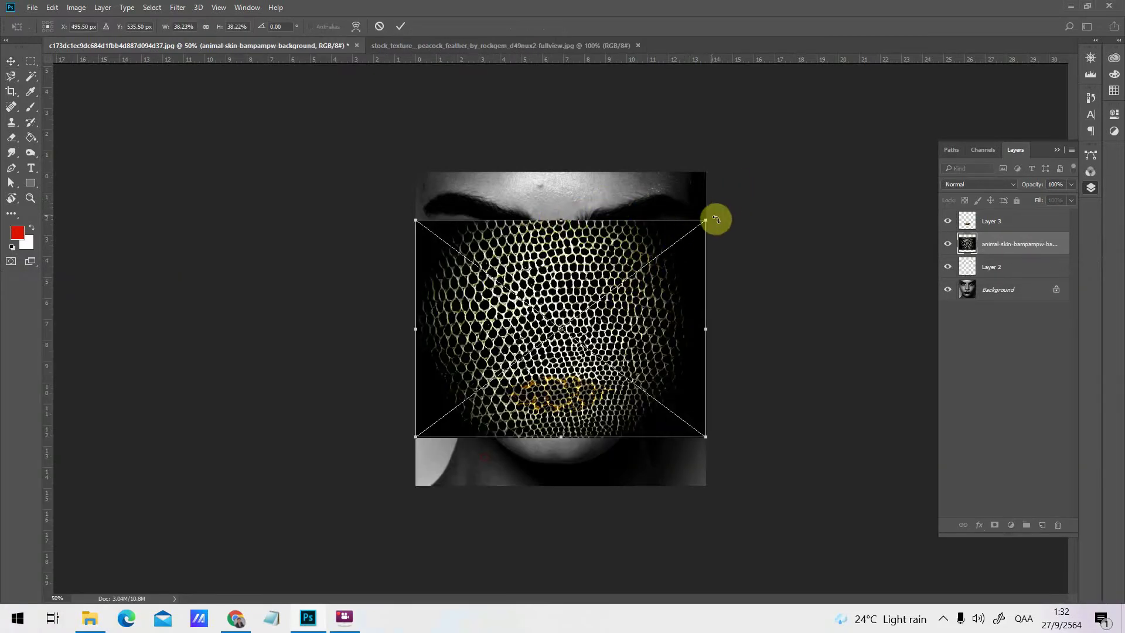
pyautogui.moveTo(708, 221); pyautogui.dragTo(618, 287)
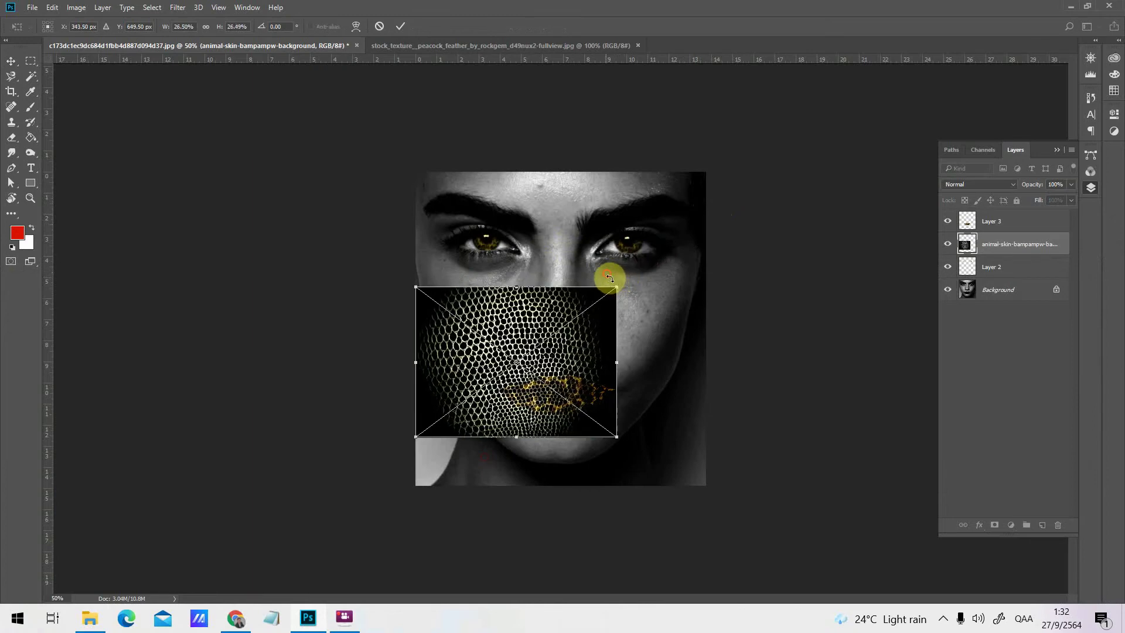
pyautogui.press('Return')
# Move the placed animal-skin texture over the portrait's right half and scale it to about 30%
pyautogui.hotkey('ctrl', '+')
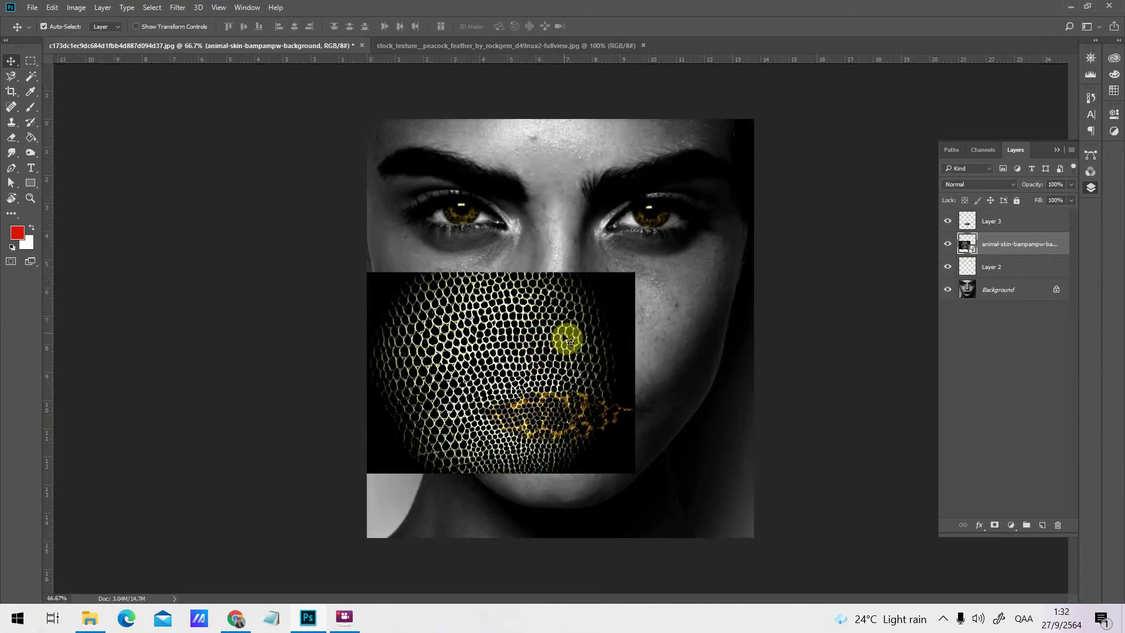
pyautogui.moveTo(556, 338); pyautogui.dragTo(683, 306)
pyautogui.hotkey('ctrl', 't')
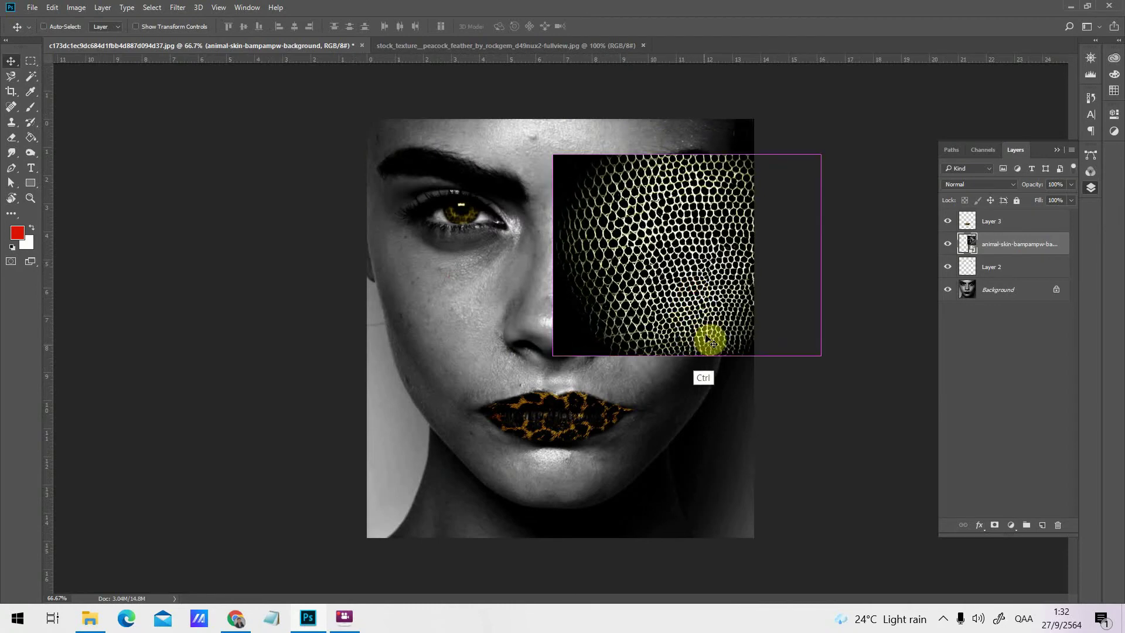
pyautogui.moveTo(803, 352); pyautogui.dragTo(849, 376)
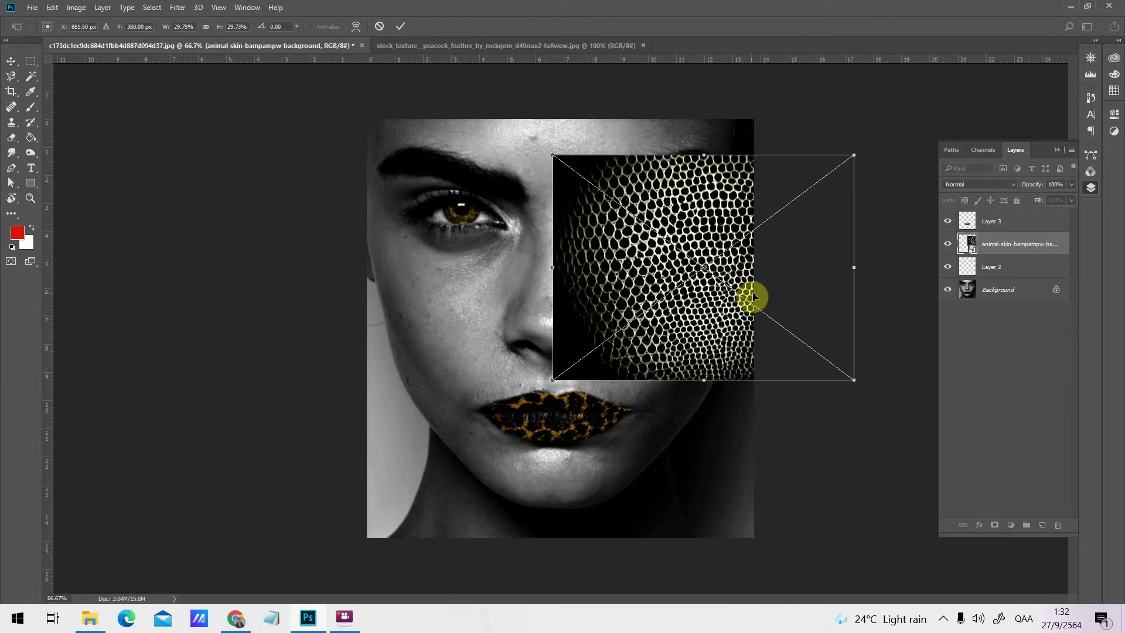
pyautogui.doubleClick(703, 282)
pyautogui.moveTo(720, 306); pyautogui.dragTo(738, 326)
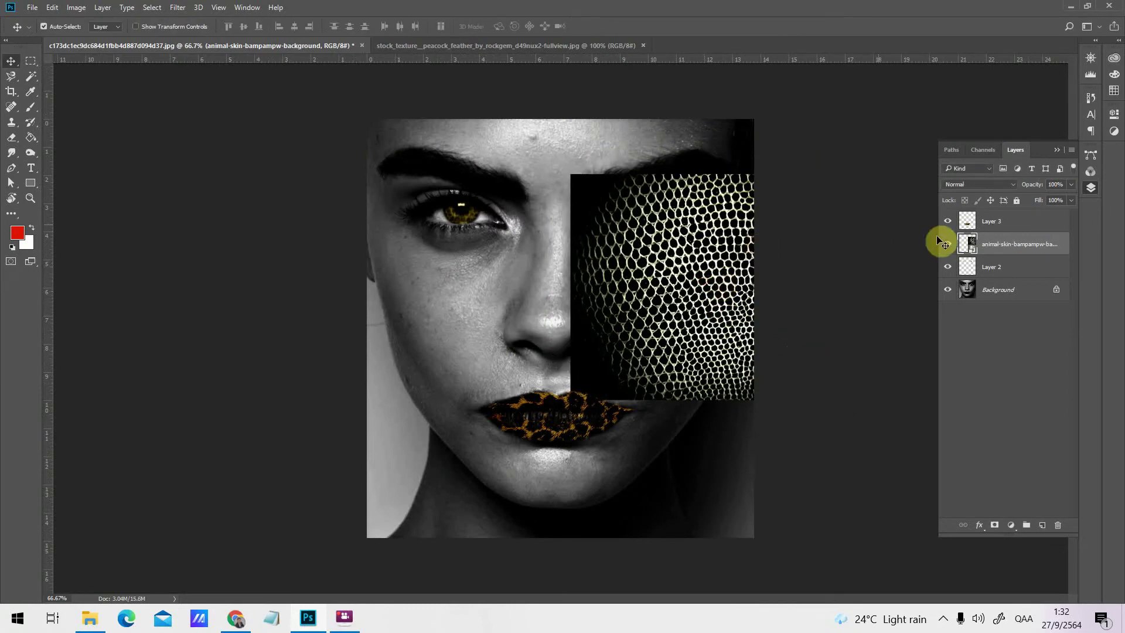
# Rasterize the animal-skin texture layer and add a new empty layer above it
pyautogui.rightClick(975, 249)
pyautogui.press('Escape')
pyautogui.rightClick(1009, 242)
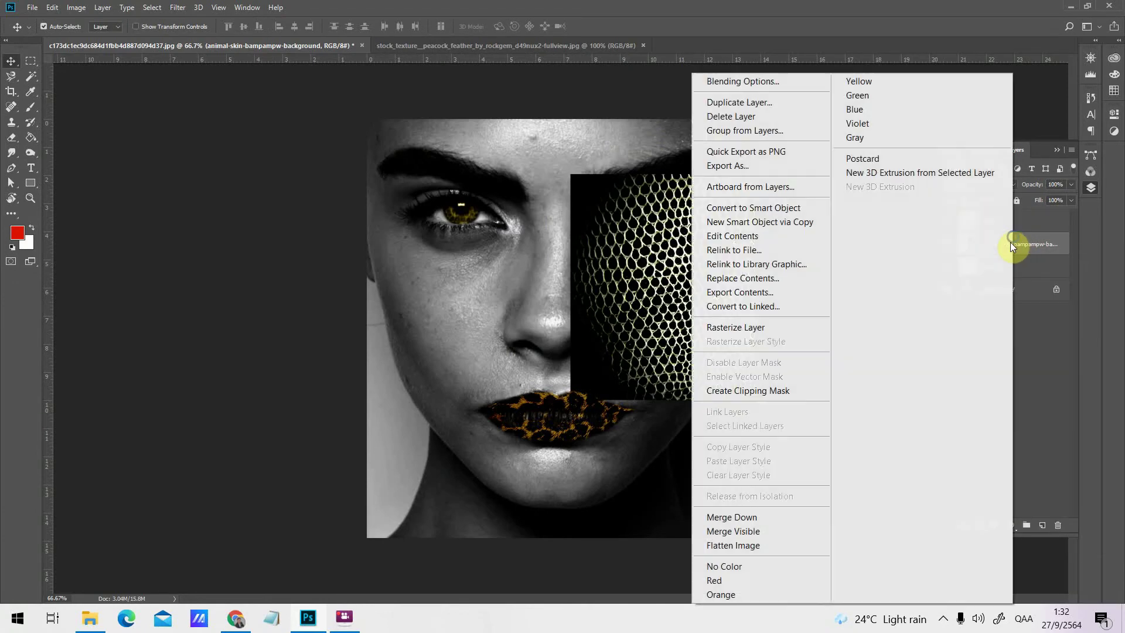
pyautogui.click(761, 326)
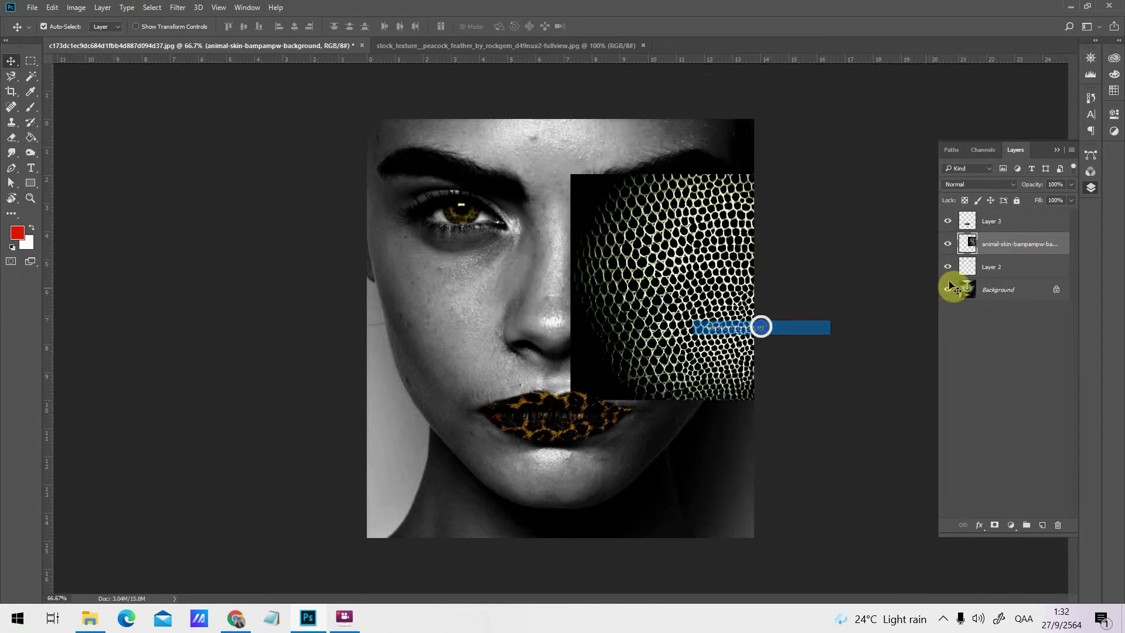
pyautogui.click(1047, 530)
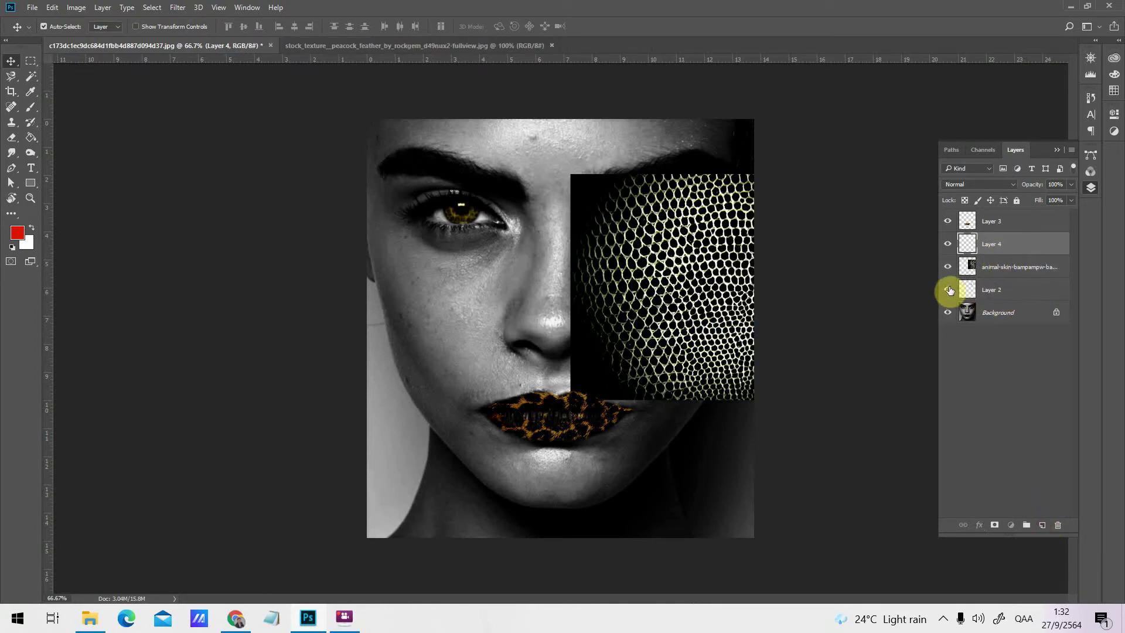
# Hide Layer 4 and shift the animal-skin texture slightly down and toward the nose
pyautogui.click(947, 244)
pyautogui.click(1017, 267)
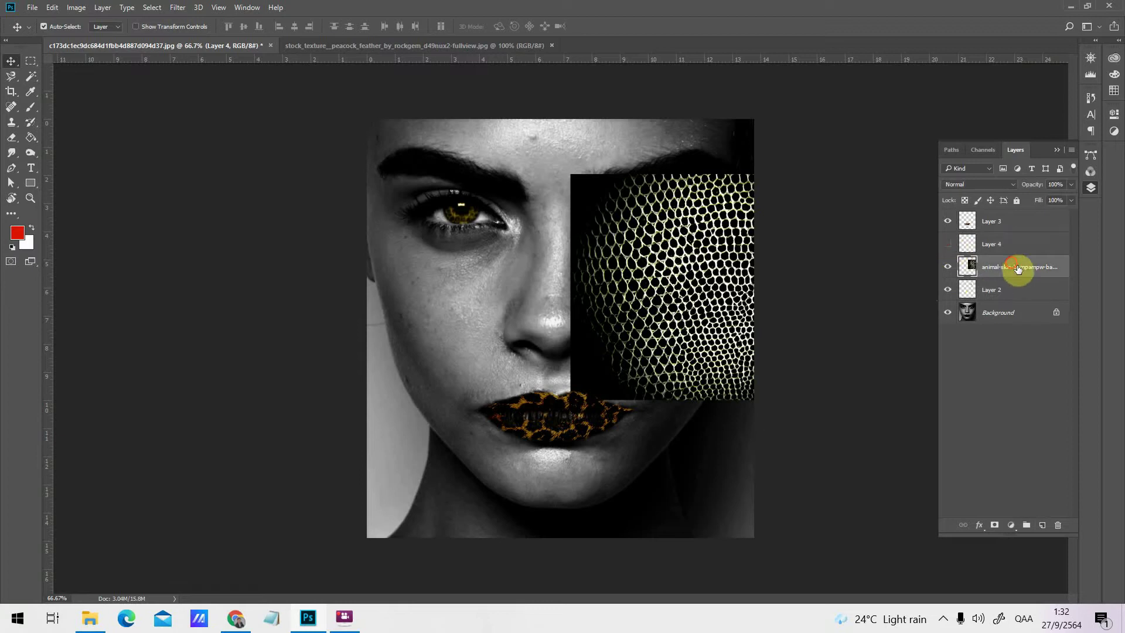
pyautogui.moveTo(710, 282); pyautogui.dragTo(694, 293)
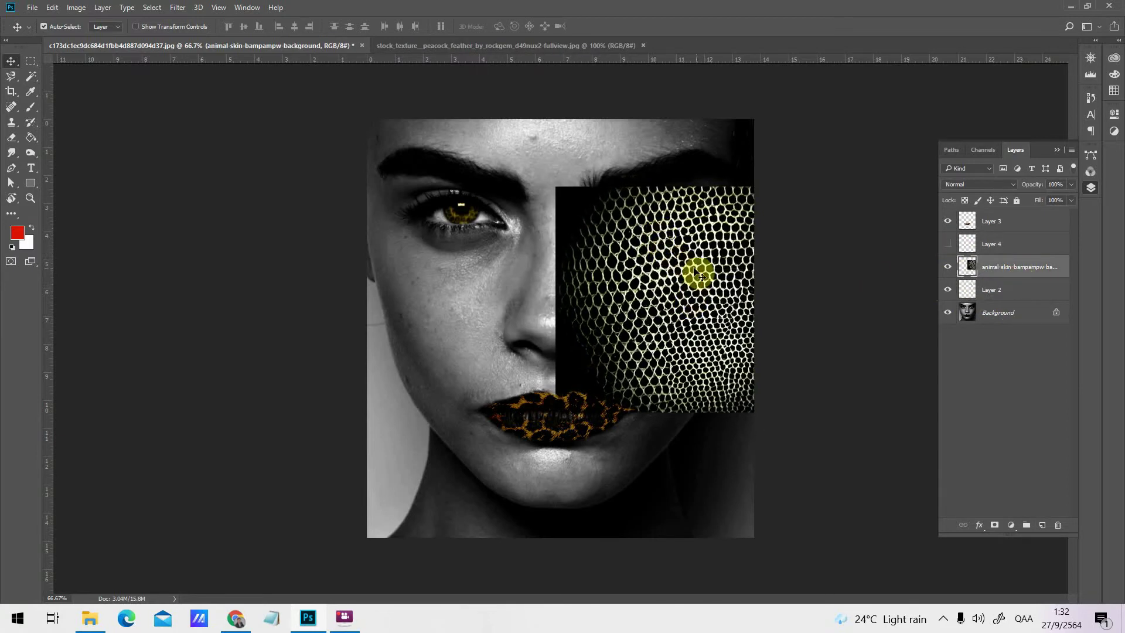
# Clone the animal-skin scales onto the visible Layer 4 along the left edge of the face, using a size 70 brush
pyautogui.press('shift')
pyautogui.press('s')
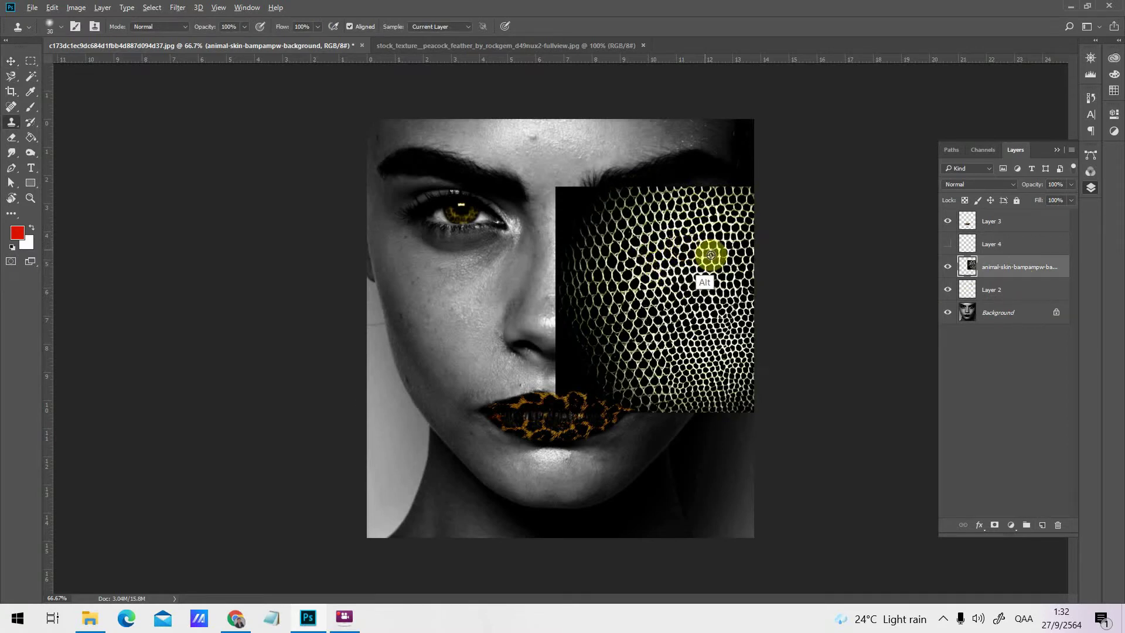
pyautogui.click(990, 244)
pyautogui.click(947, 244)
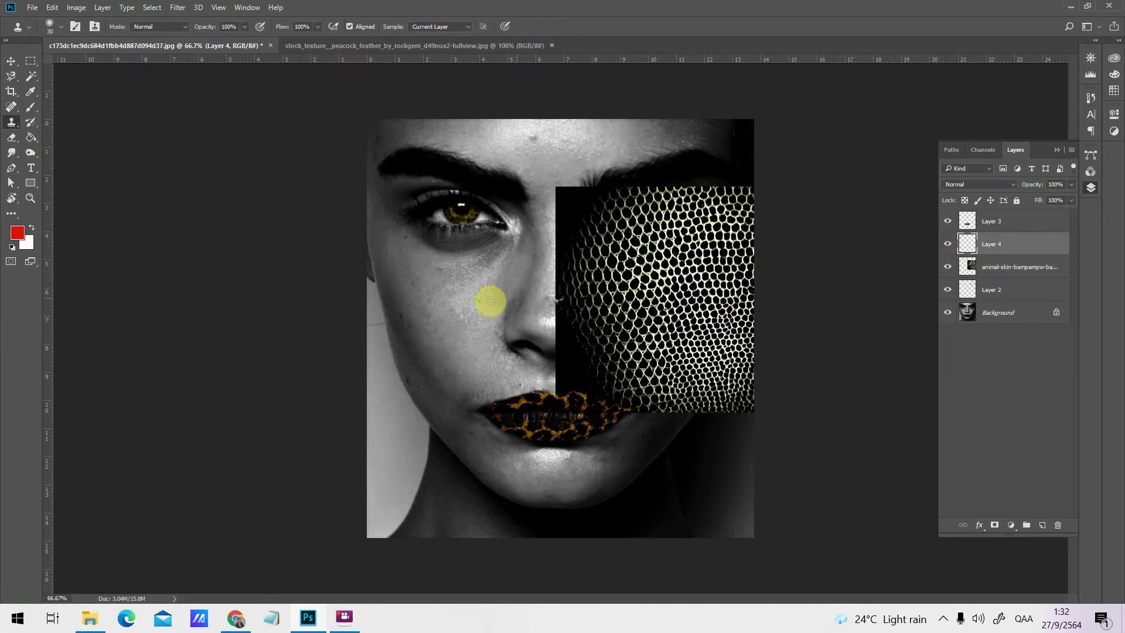
pyautogui.press(']')
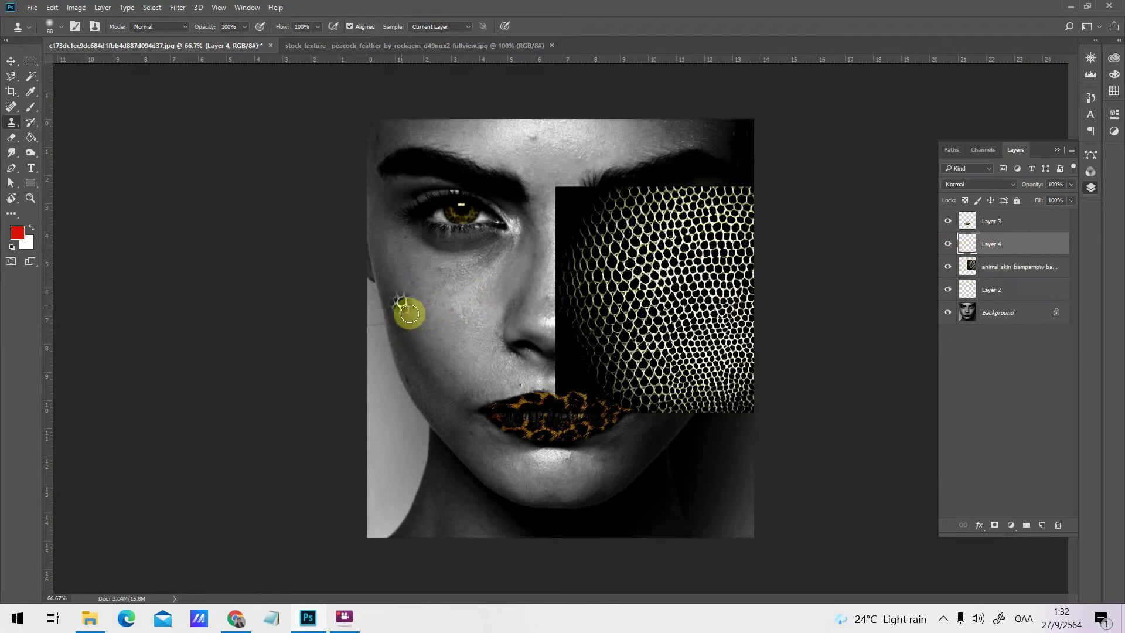
pyautogui.press(']')
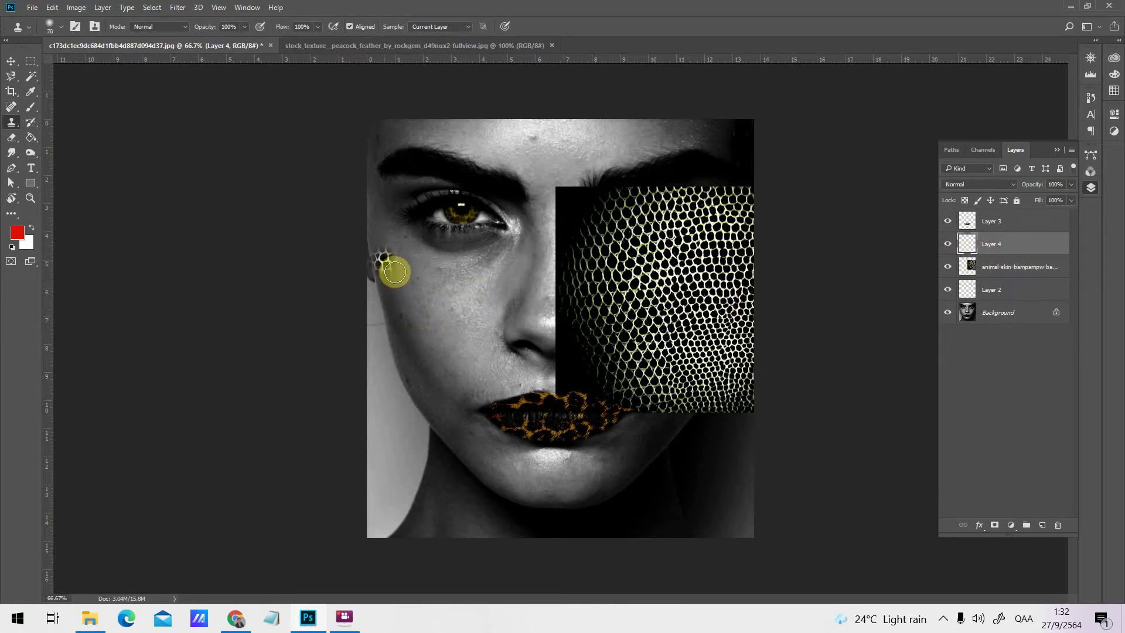
pyautogui.moveTo(394, 271)
pyautogui.mouseDown()
pyautogui.moveTo(423, 320)
pyautogui.moveTo(419, 290)
pyautogui.moveTo(427, 299)
pyautogui.moveTo(388, 249)
pyautogui.moveTo(426, 313)
pyautogui.mouseUp()
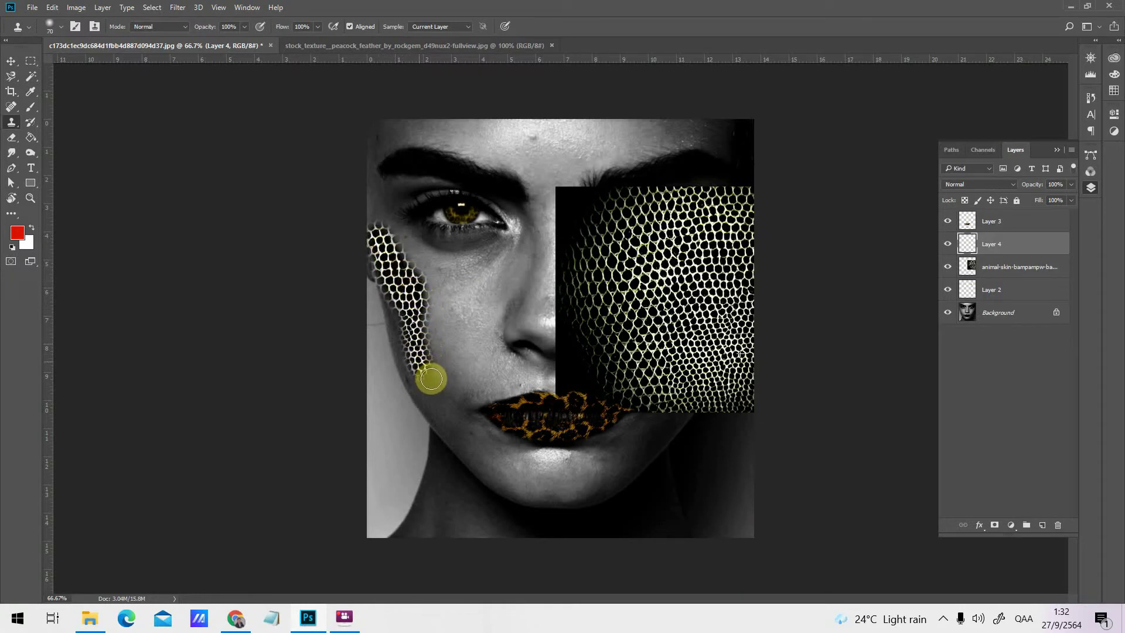
pyautogui.moveTo(431, 378); pyautogui.dragTo(412, 353)
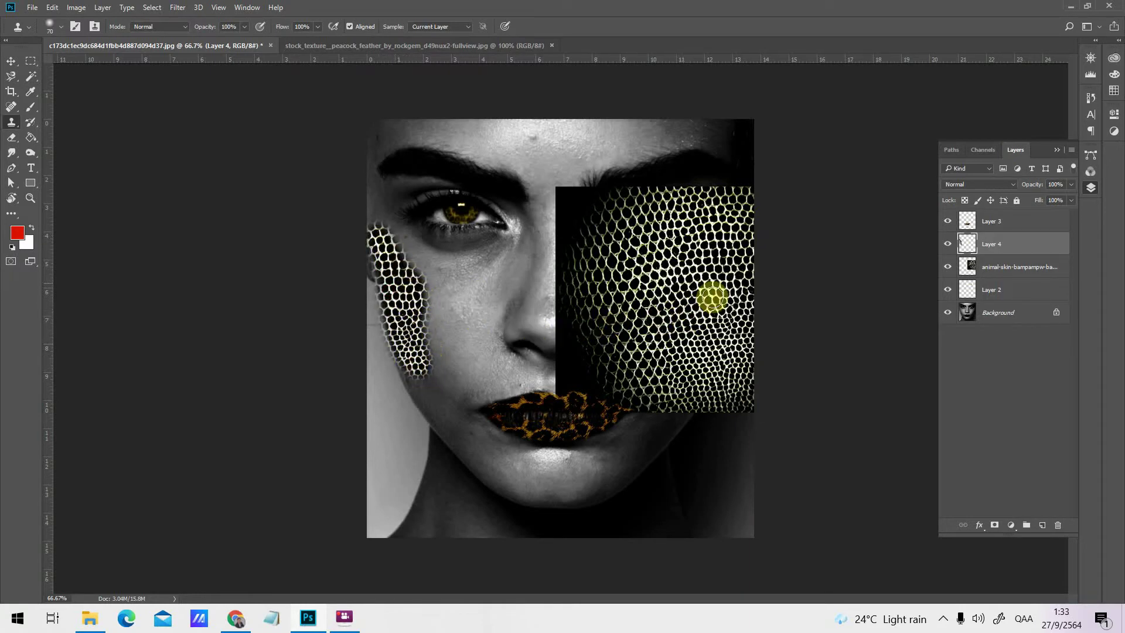
# Resample the animal-skin texture and clone scales onto Layer 4 from the left cheek down to the jaw
pyautogui.click(1000, 267)
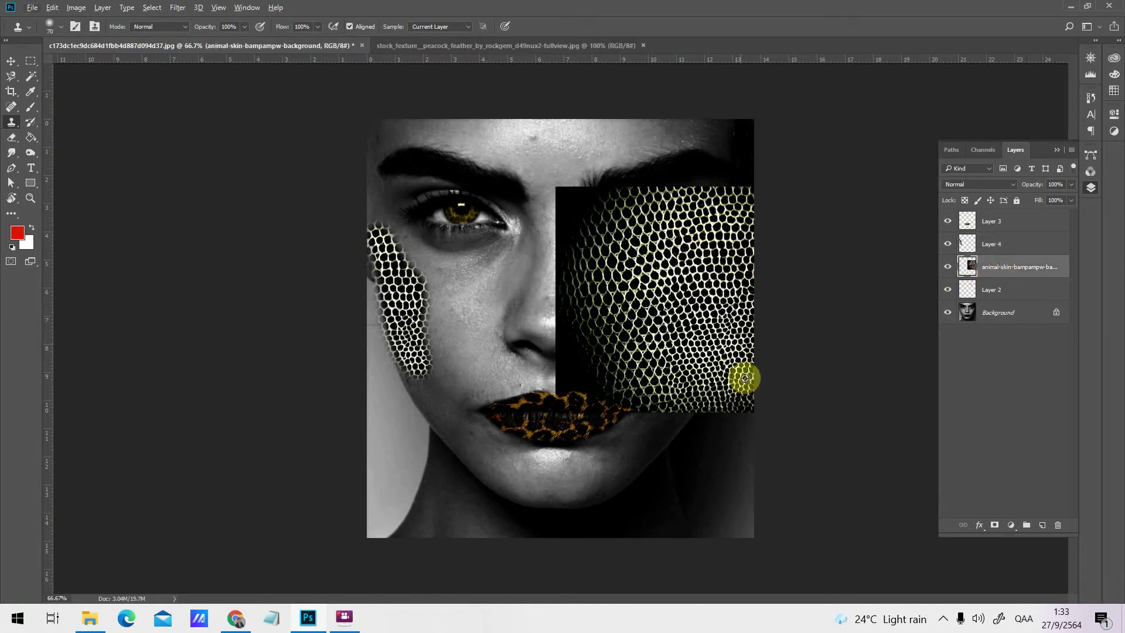
pyautogui.keyDown('alt'); pyautogui.click(679, 236); pyautogui.keyUp('alt')
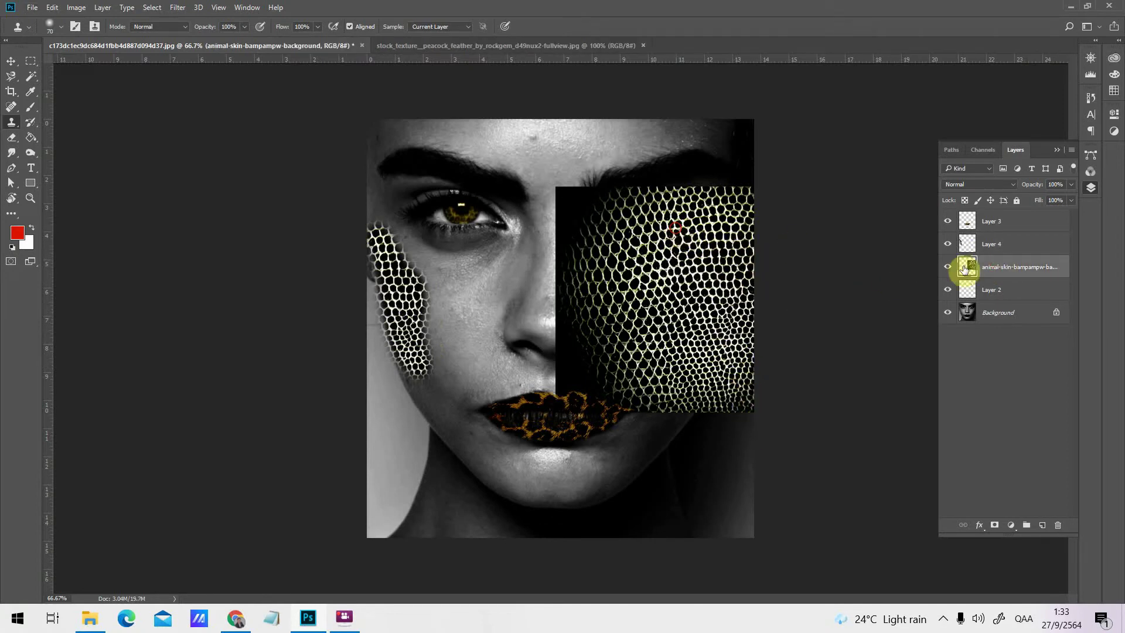
pyautogui.click(990, 243)
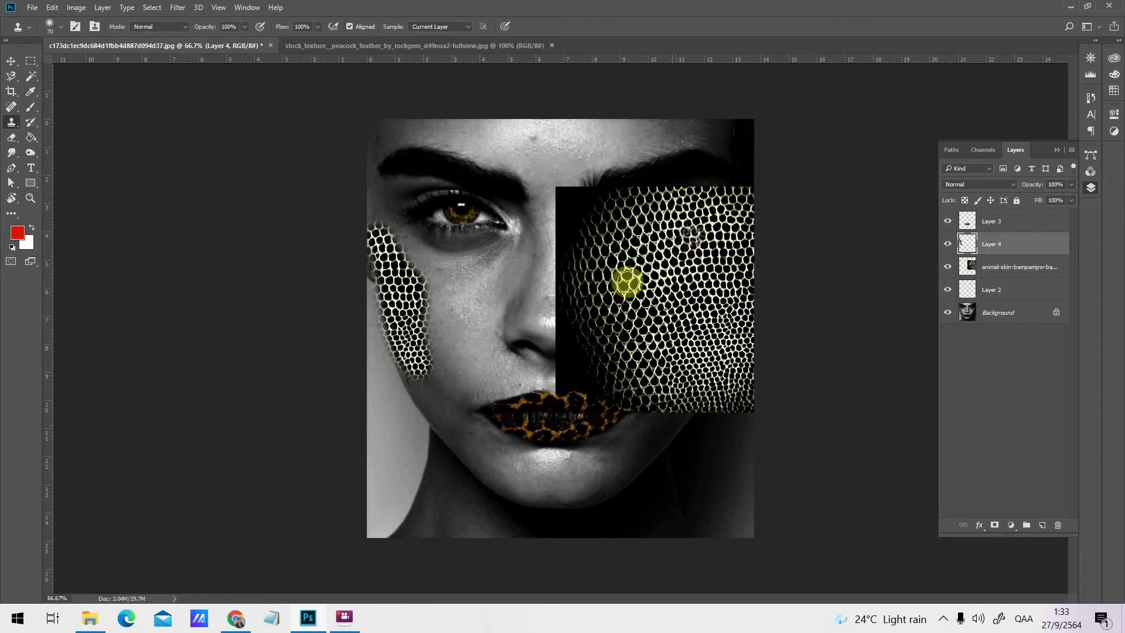
pyautogui.moveTo(427, 359)
pyautogui.mouseDown()
pyautogui.moveTo(442, 423)
pyautogui.moveTo(418, 384)
pyautogui.moveTo(487, 475)
pyautogui.moveTo(450, 399)
pyautogui.moveTo(450, 334)
pyautogui.moveTo(460, 378)
pyautogui.moveTo(444, 346)
pyautogui.mouseUp()
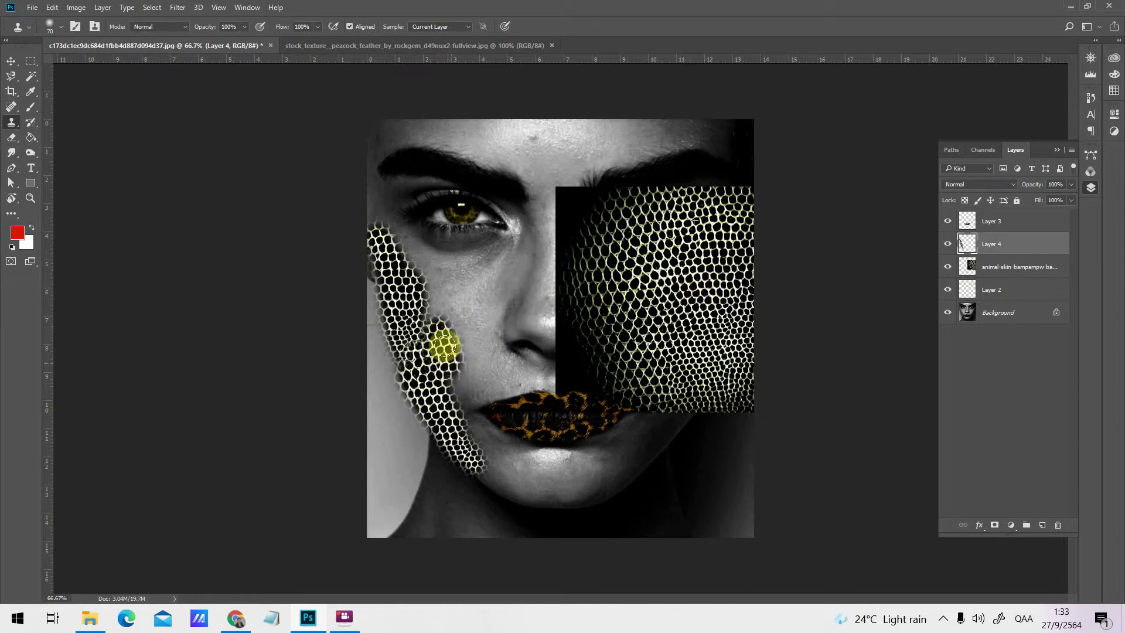
# Sample the middle of the animal-skin texture and fill the upper left cheek with cloned scales on Layer 4
pyautogui.click(1017, 266)
pyautogui.keyDown('alt'); pyautogui.click(709, 293); pyautogui.keyUp('alt')
pyautogui.click(991, 244)
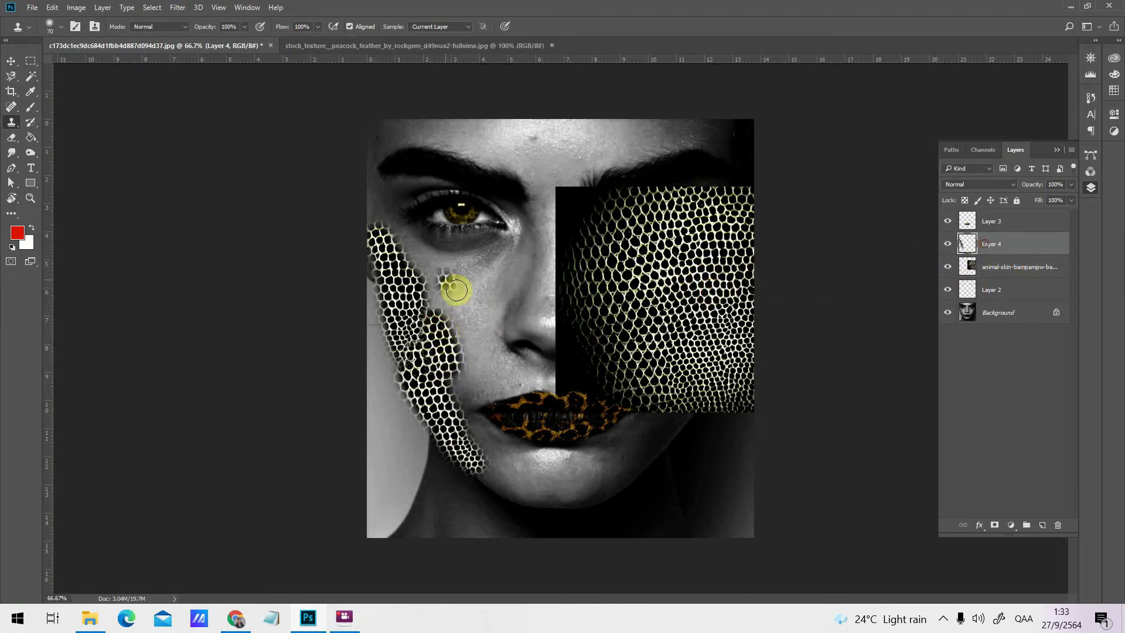
pyautogui.moveTo(454, 289)
pyautogui.mouseDown()
pyautogui.moveTo(428, 286)
pyautogui.moveTo(450, 316)
pyautogui.moveTo(421, 274)
pyautogui.moveTo(463, 341)
pyautogui.moveTo(442, 335)
pyautogui.moveTo(420, 288)
pyautogui.moveTo(438, 348)
pyautogui.moveTo(425, 347)
pyautogui.moveTo(426, 388)
pyautogui.moveTo(413, 374)
pyautogui.moveTo(419, 397)
pyautogui.mouseUp()
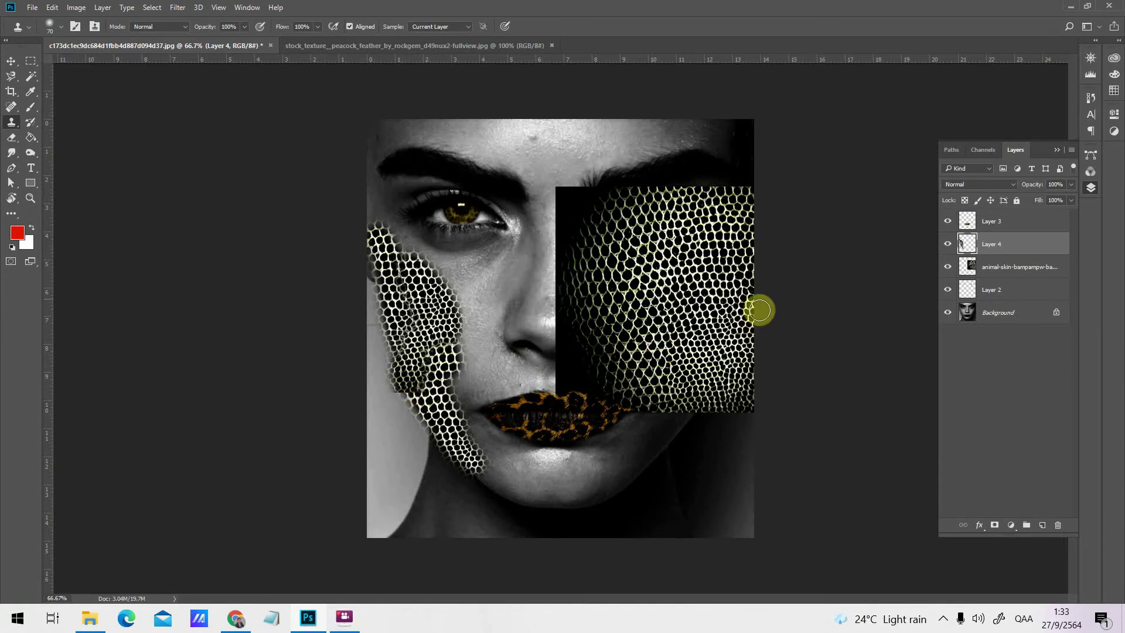
# Sample the upper part of the animal-skin texture and clone it over the lower left cheek on Layer 4
pyautogui.click(996, 267)
pyautogui.keyDown('alt'); pyautogui.click(679, 248); pyautogui.keyUp('alt')
pyautogui.click(991, 244)
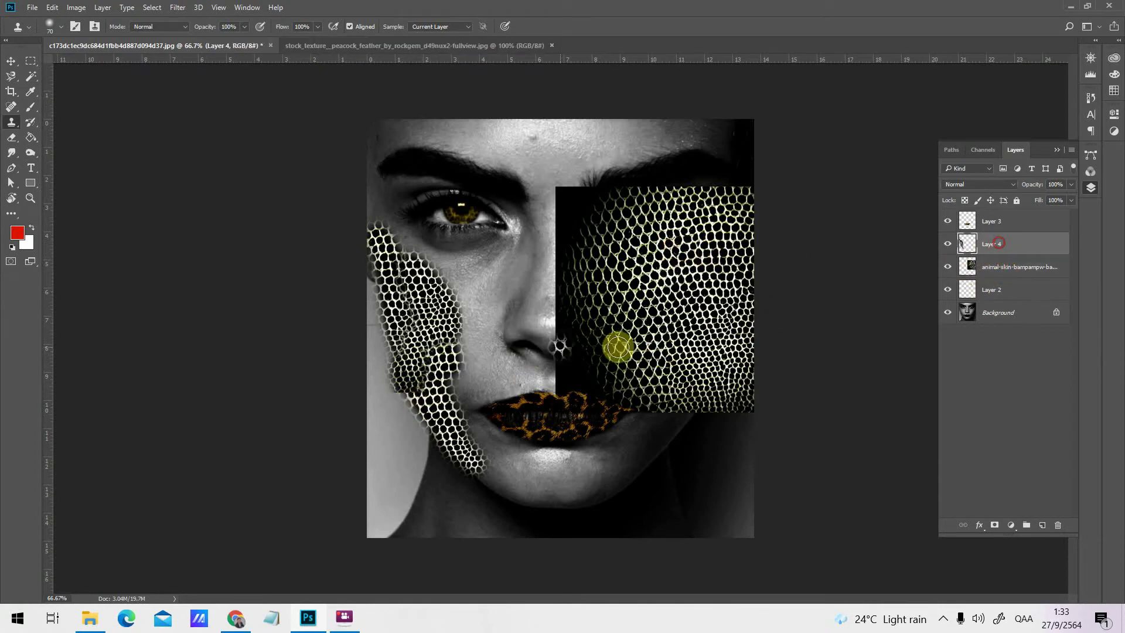
pyautogui.moveTo(426, 398)
pyautogui.mouseDown()
pyautogui.moveTo(438, 373)
pyautogui.moveTo(438, 421)
pyautogui.mouseUp()
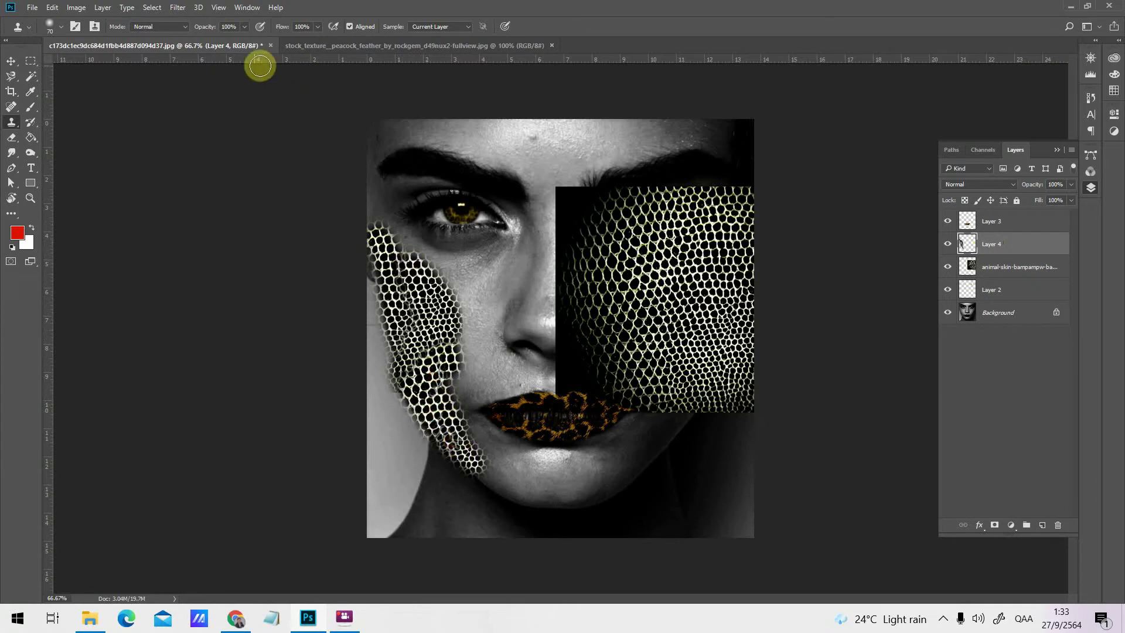
# Stamp over the seams in the left cheek's scales with the Clone Stamp at 75% opacity and 65% flow
pyautogui.click(244, 27)
pyautogui.click(316, 27)
pyautogui.moveTo(304, 39); pyautogui.dragTo(312, 40)
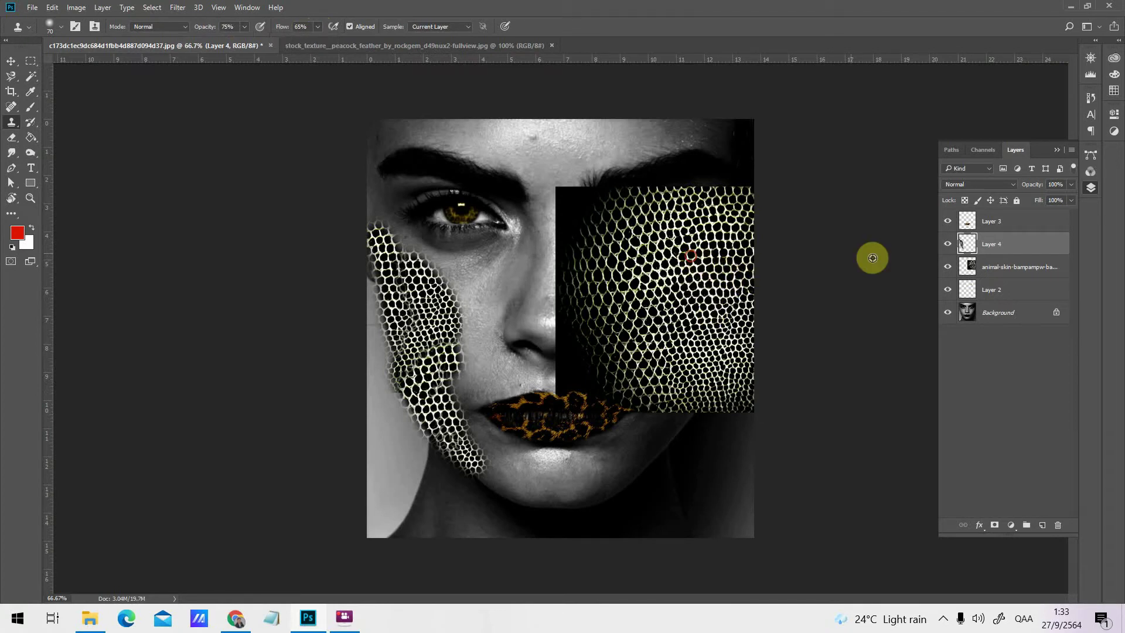
pyautogui.hotkey('alt', '[')
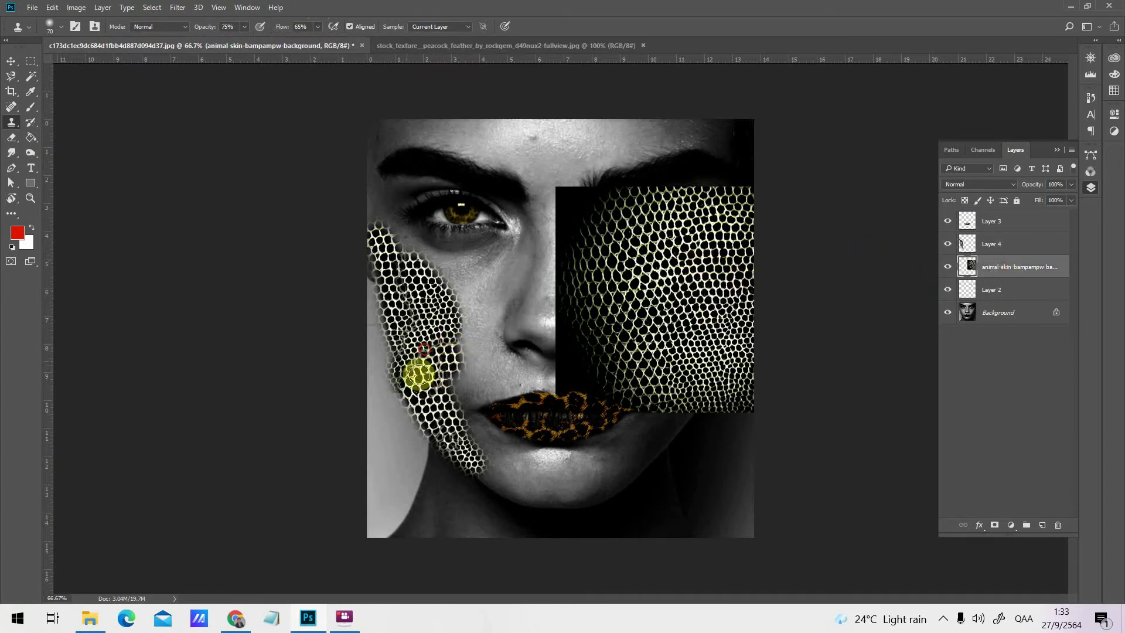
pyautogui.click(403, 350)
pyautogui.click(434, 416)
pyautogui.click(460, 452)
pyautogui.click(446, 391)
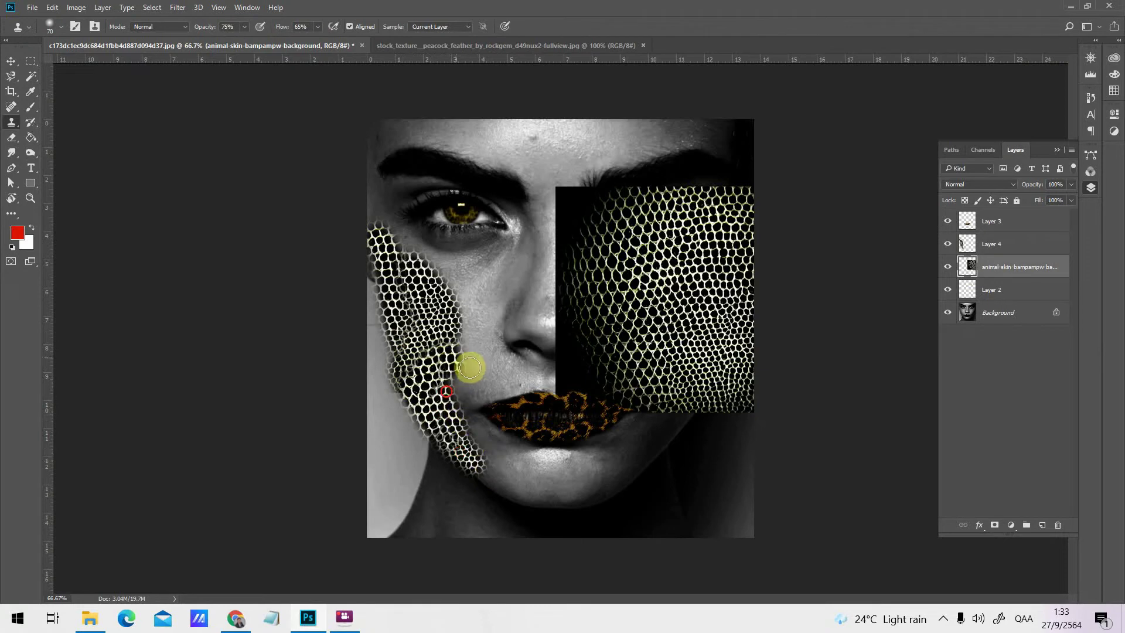
# Resample the animal-skin texture and extend the scales on Layer 4 toward the nose and up to the temple
pyautogui.click(1003, 244)
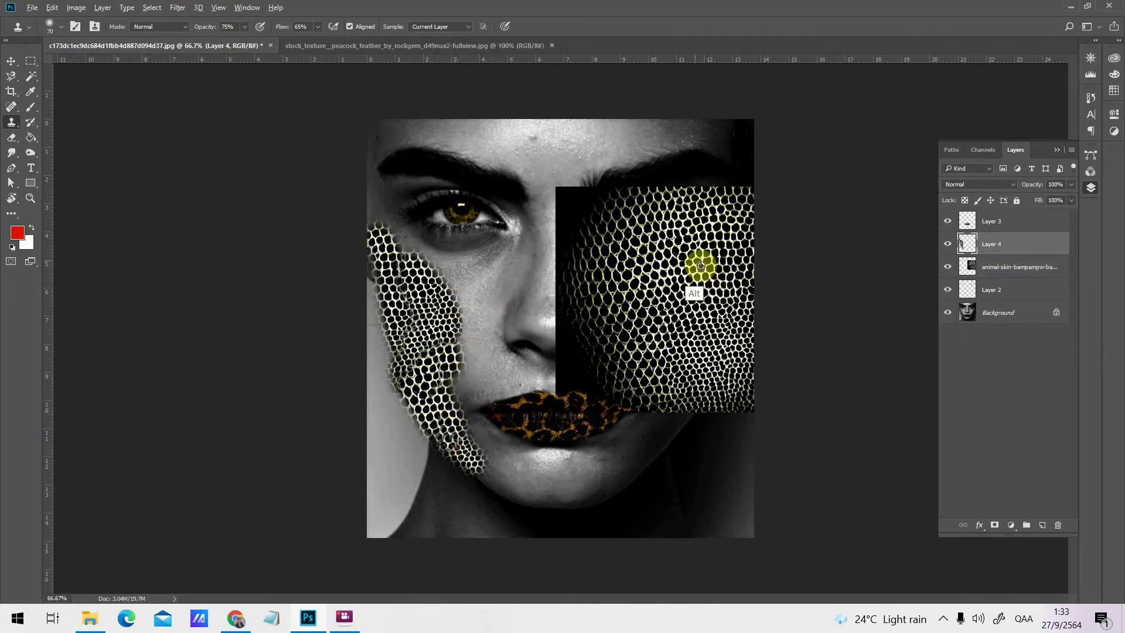
pyautogui.click(988, 269)
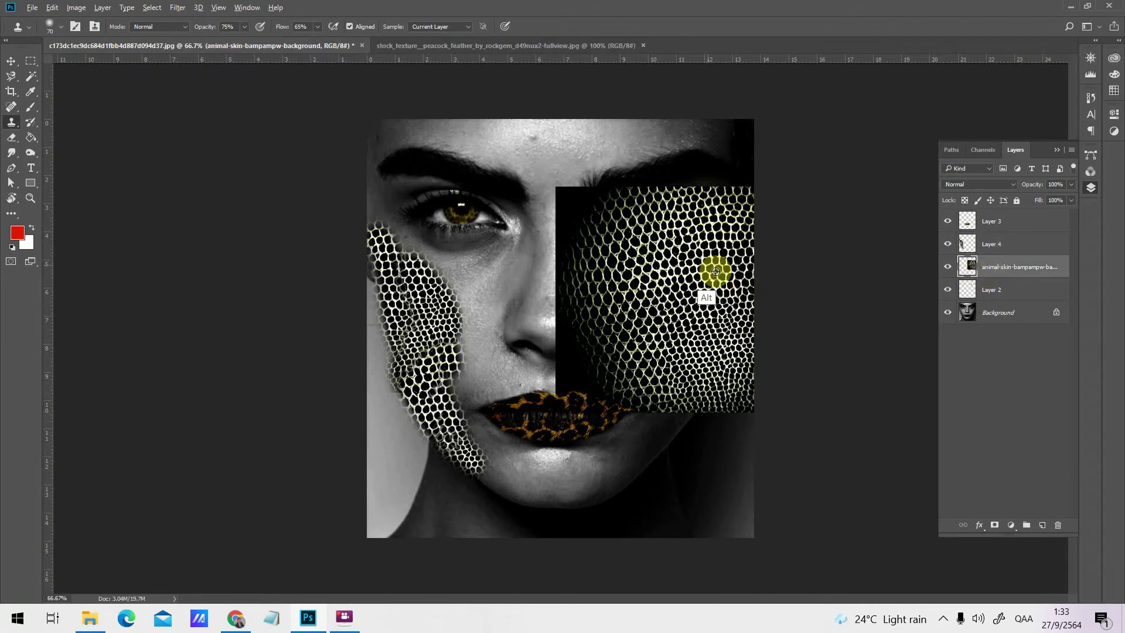
pyautogui.click(972, 245)
pyautogui.moveTo(439, 285)
pyautogui.mouseDown()
pyautogui.moveTo(488, 367)
pyautogui.moveTo(468, 379)
pyautogui.moveTo(464, 405)
pyautogui.moveTo(464, 313)
pyautogui.moveTo(429, 287)
pyautogui.moveTo(450, 332)
pyautogui.moveTo(423, 310)
pyautogui.moveTo(390, 247)
pyautogui.moveTo(387, 255)
pyautogui.moveTo(382, 220)
pyautogui.moveTo(402, 290)
pyautogui.moveTo(402, 257)
pyautogui.moveTo(481, 310)
pyautogui.moveTo(477, 369)
pyautogui.moveTo(485, 359)
pyautogui.moveTo(467, 309)
pyautogui.mouseUp()
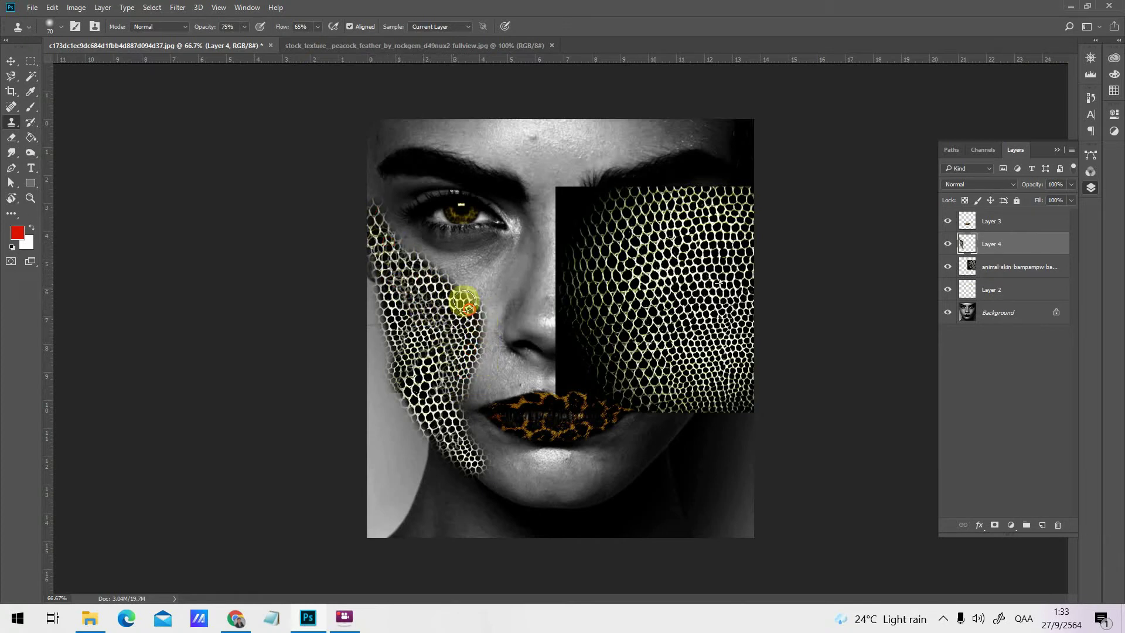
# Hide the source animal-skin texture layer and set Layer 4's blend mode to Overlay
pyautogui.press('v')
pyautogui.click(947, 267)
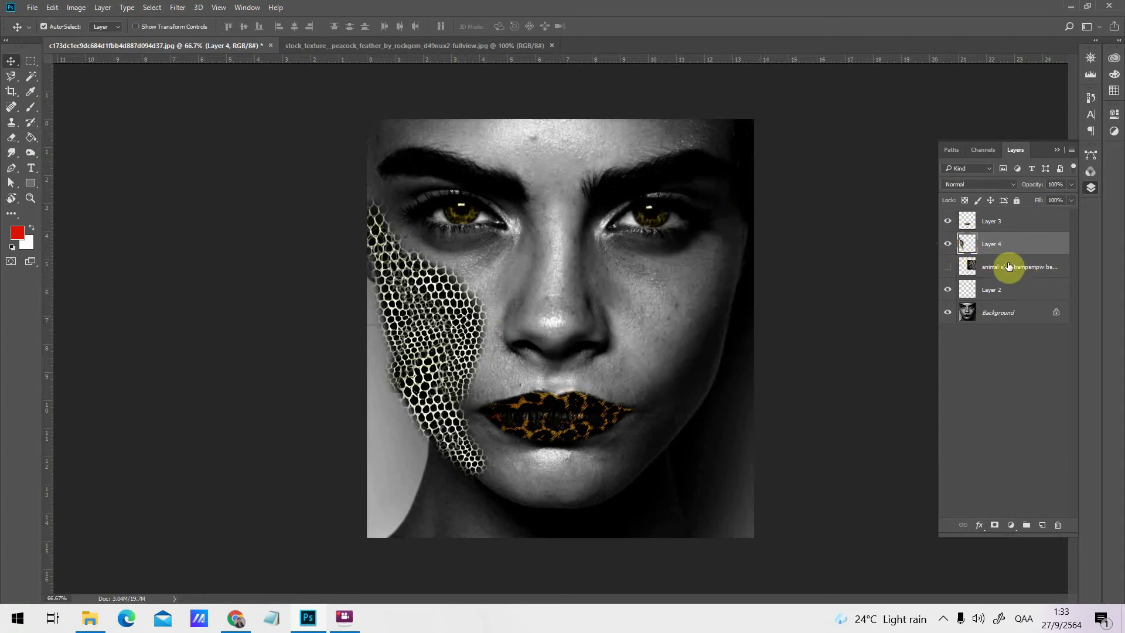
pyautogui.click(988, 186)
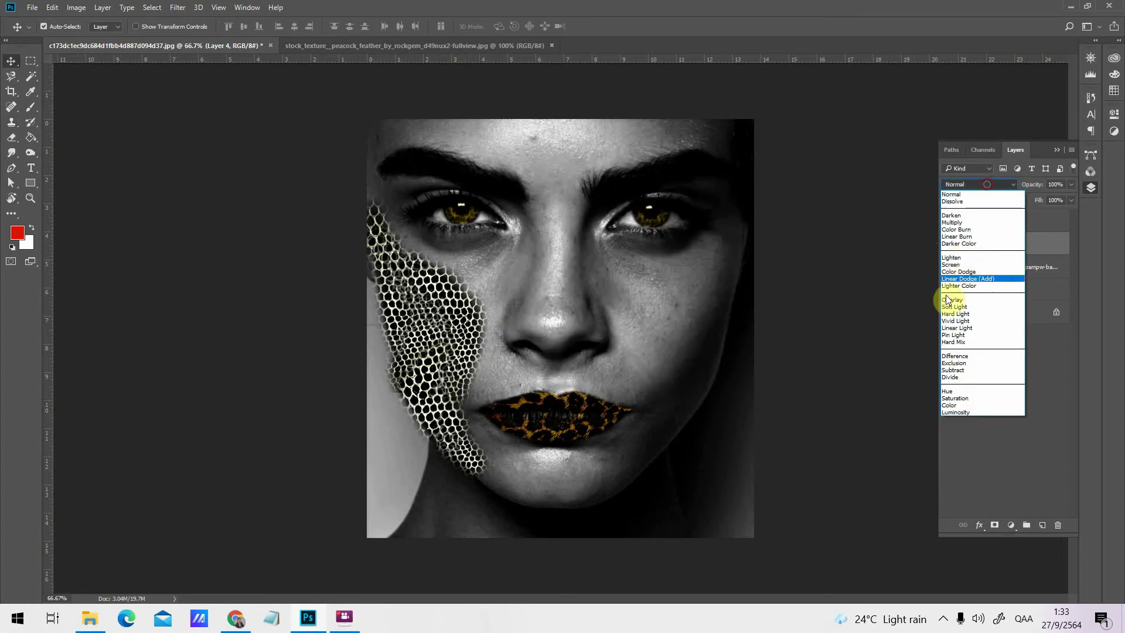
pyautogui.click(947, 308)
pyautogui.click(978, 184)
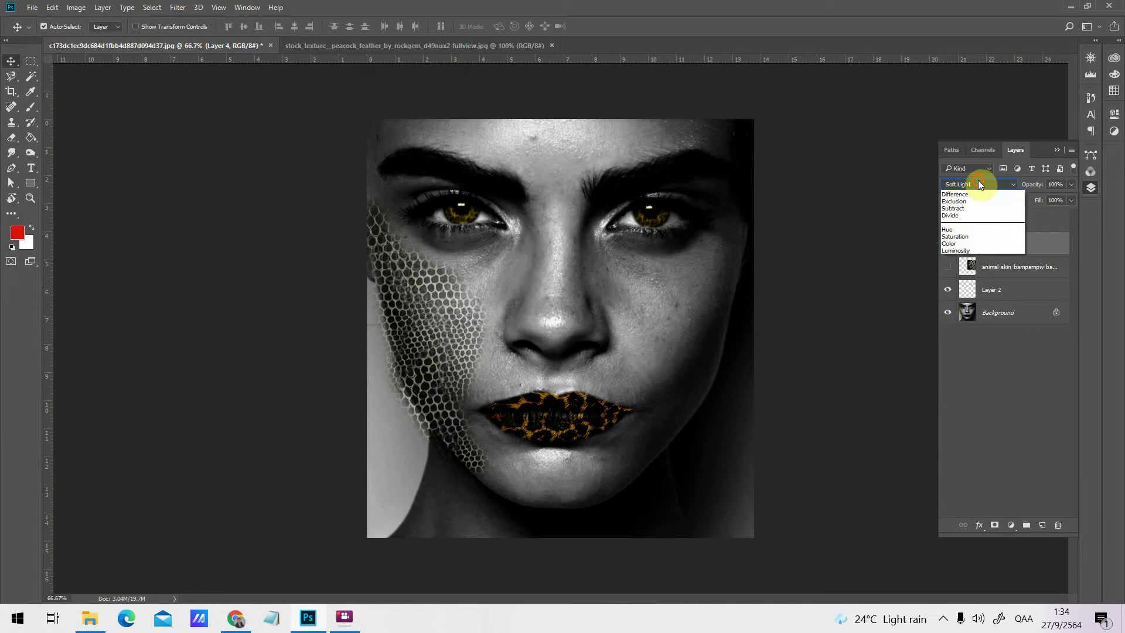
pyautogui.click(958, 305)
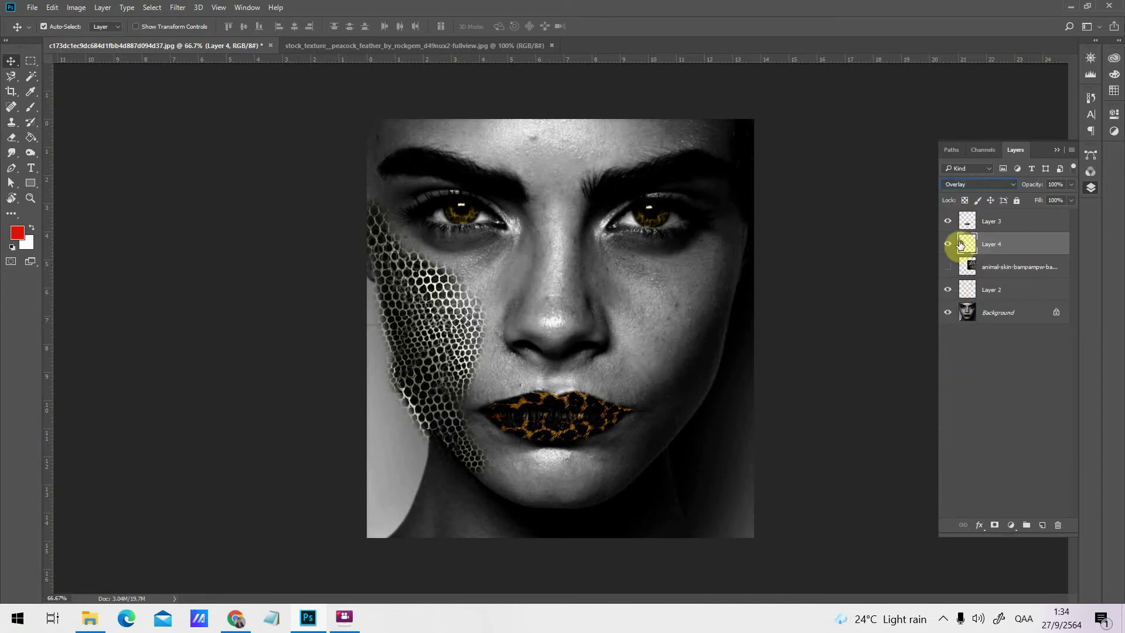
# Try the Screen blend mode on Layer 4, then settle on Soft Light
pyautogui.click(1008, 188)
pyautogui.click(968, 264)
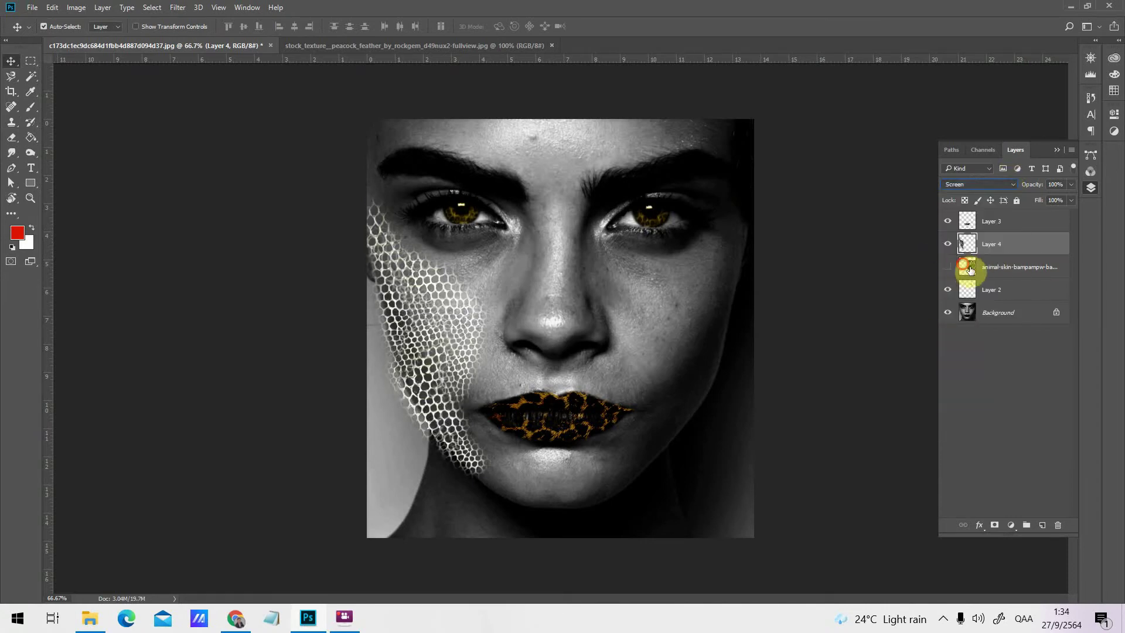
pyautogui.click(974, 189)
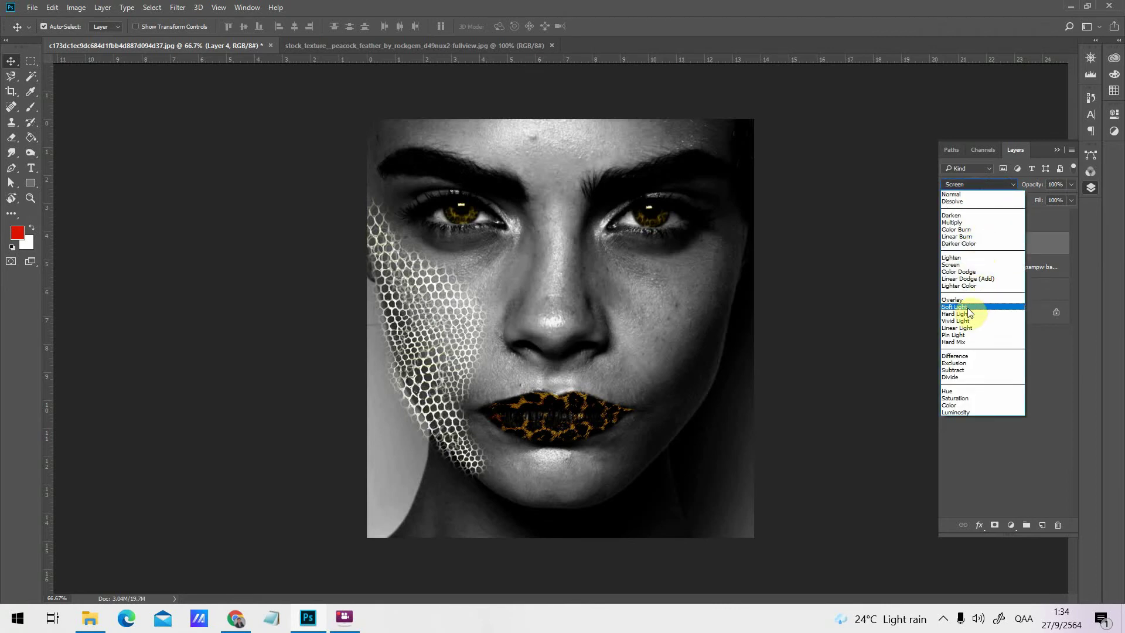
pyautogui.click(968, 307)
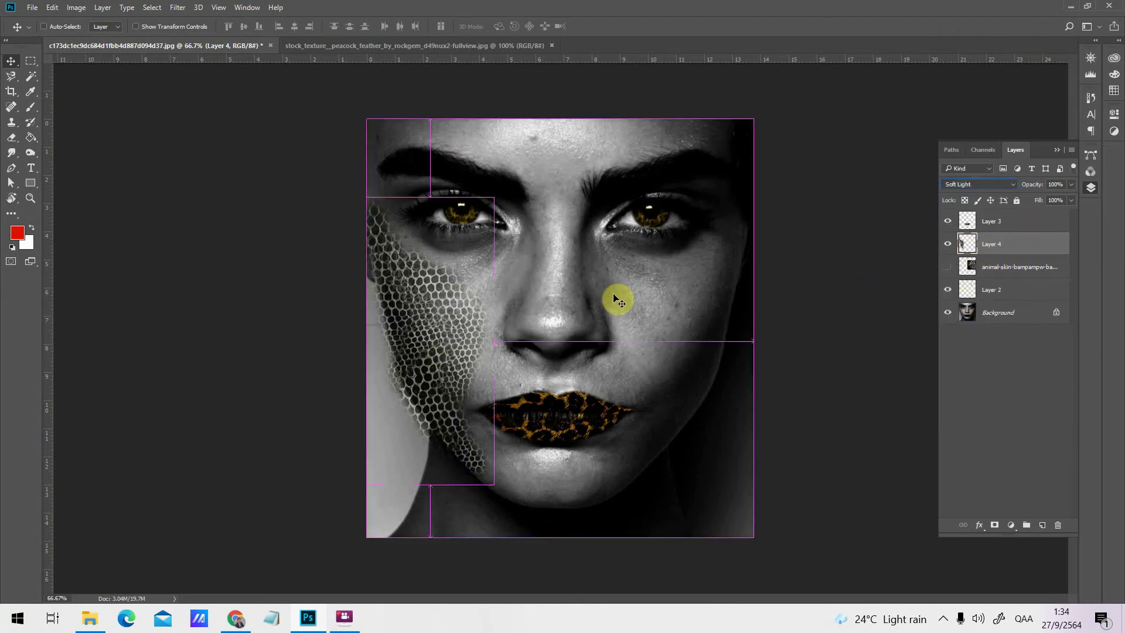
# Lower Layer 4's opacity to 49% and erase the scales spilling past the outer edge of the left cheek
pyautogui.hotkey('ctrl', '+')
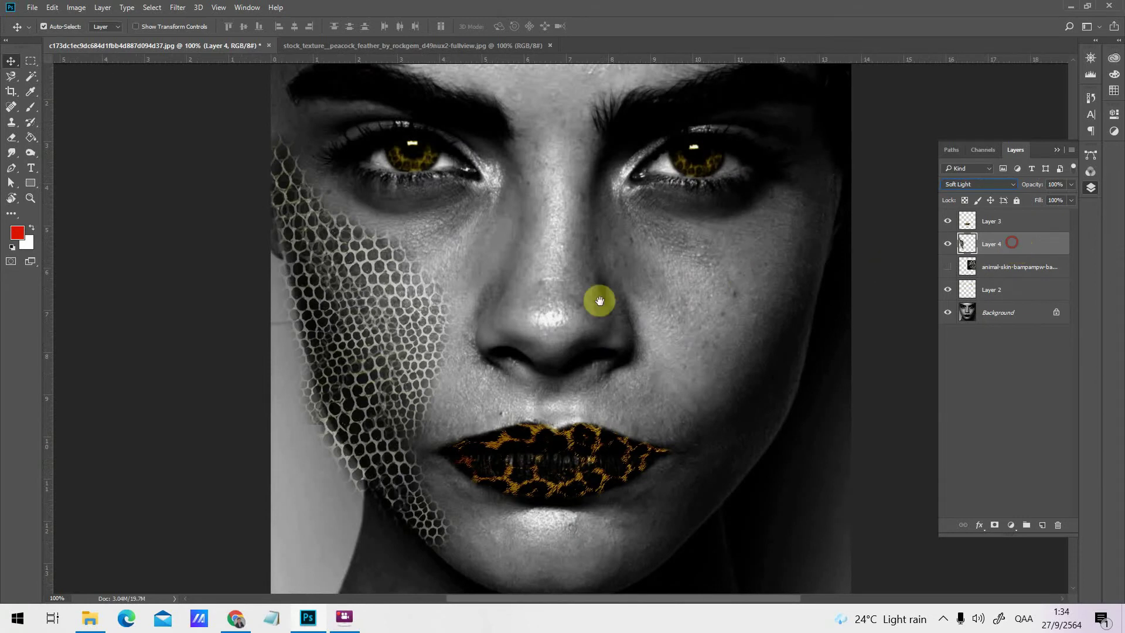
pyautogui.moveTo(495, 330); pyautogui.dragTo(587, 300)
pyautogui.press('e')
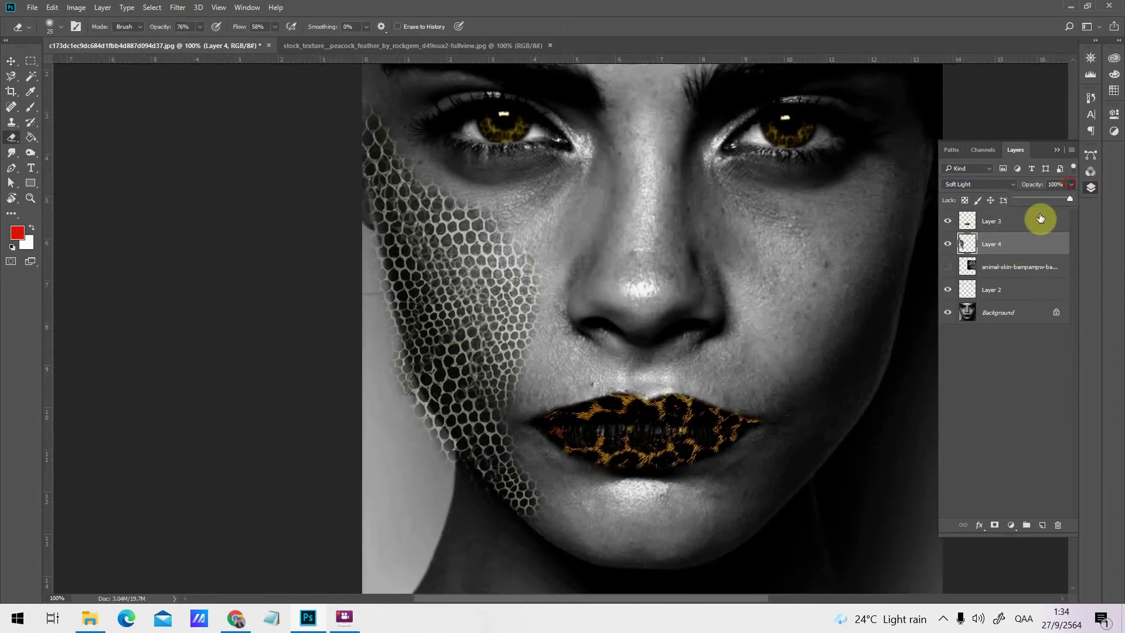
pyautogui.click(1041, 199)
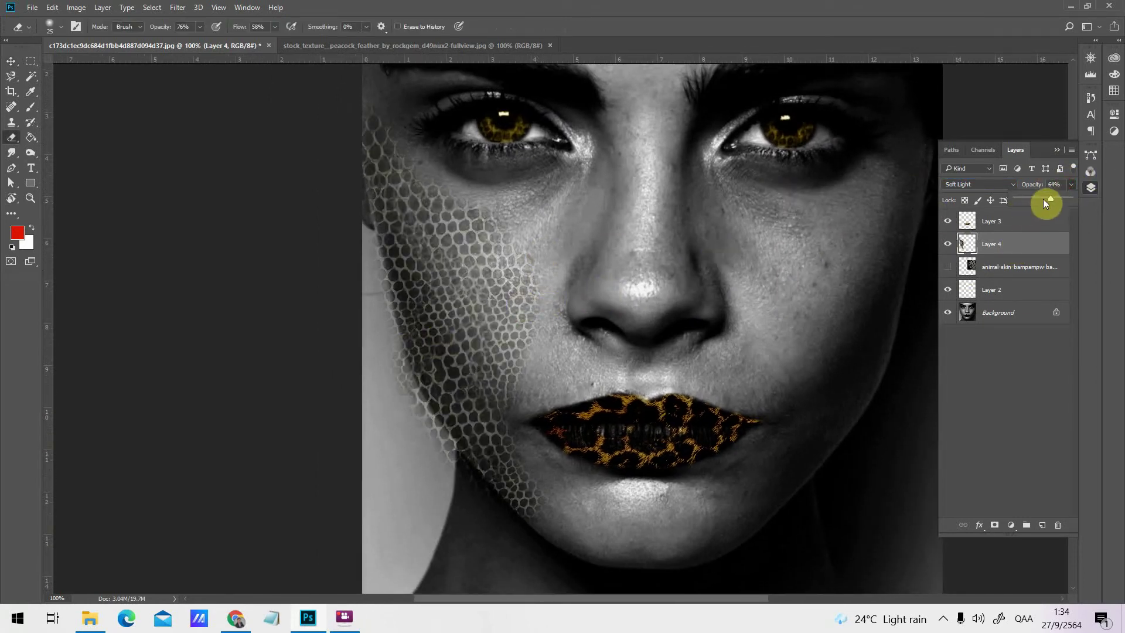
pyautogui.click(1042, 199)
pyautogui.click(391, 337)
pyautogui.moveTo(379, 299)
pyautogui.mouseDown()
pyautogui.moveTo(420, 399)
pyautogui.moveTo(394, 385)
pyautogui.mouseUp()
pyautogui.press(']')
pyautogui.press(']')
pyautogui.press(']')
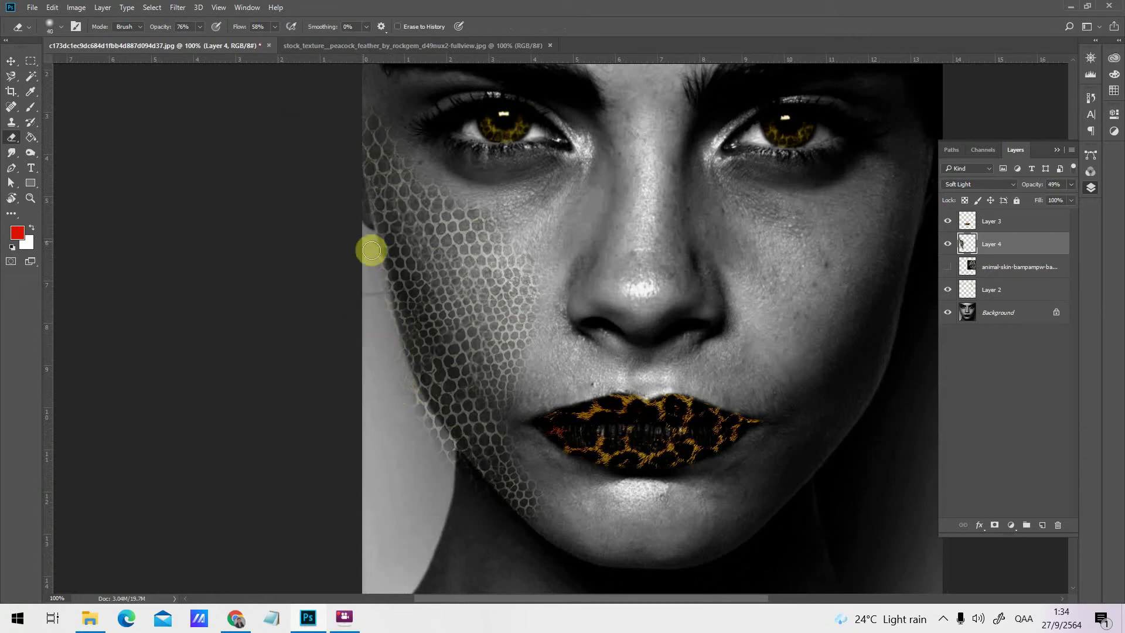
pyautogui.moveTo(371, 251); pyautogui.dragTo(396, 317)
pyautogui.moveTo(365, 231)
pyautogui.mouseDown()
pyautogui.moveTo(403, 351)
pyautogui.moveTo(375, 246)
pyautogui.moveTo(402, 393)
pyautogui.moveTo(427, 448)
pyautogui.mouseUp()
pyautogui.moveTo(379, 351)
pyautogui.mouseDown()
pyautogui.moveTo(455, 460)
pyautogui.moveTo(412, 390)
pyautogui.mouseUp()
# Clean up the leftover scales along the left face outline with a smaller eraser, and restore Layer 4's opacity to 100%
pyautogui.press('[')
pyautogui.moveTo(432, 427)
pyautogui.mouseDown()
pyautogui.moveTo(416, 397)
pyautogui.moveTo(441, 448)
pyautogui.moveTo(378, 285)
pyautogui.mouseUp()
pyautogui.moveTo(376, 295); pyautogui.dragTo(364, 194)
pyautogui.moveTo(367, 256); pyautogui.dragTo(389, 330)
pyautogui.click(414, 404)
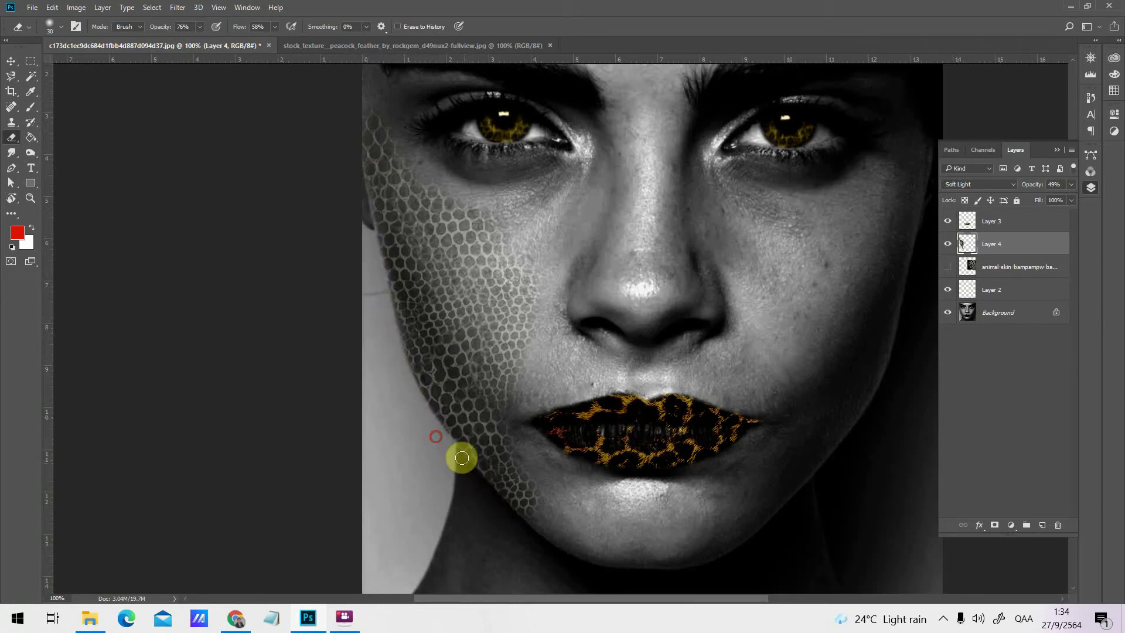
pyautogui.click(472, 482)
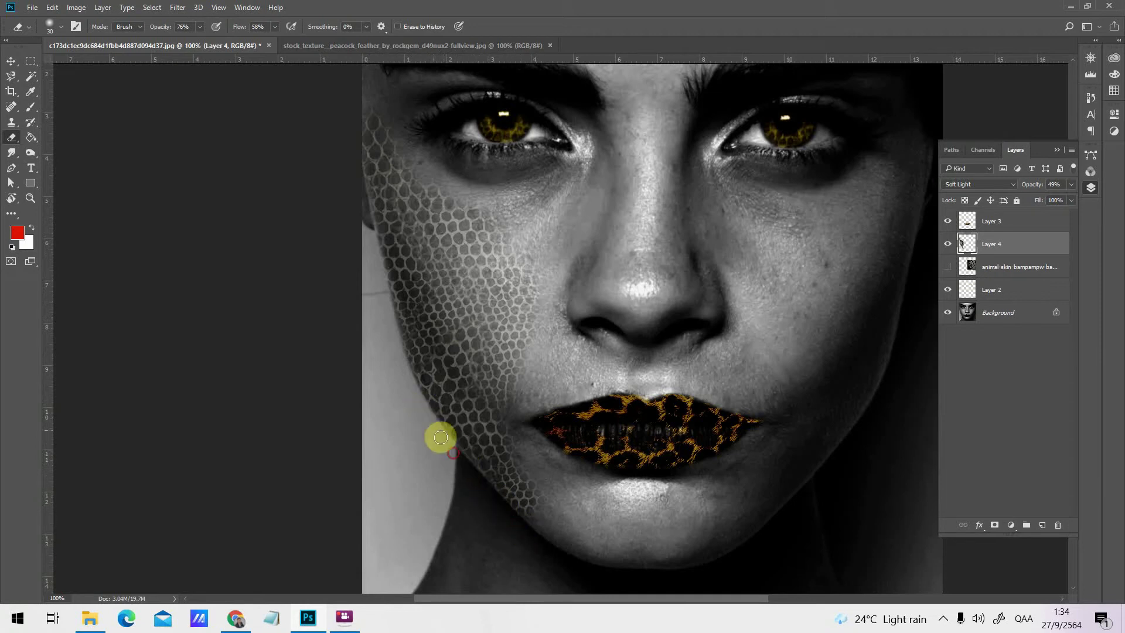
pyautogui.click(389, 359)
pyautogui.click(386, 308)
pyautogui.click(366, 229)
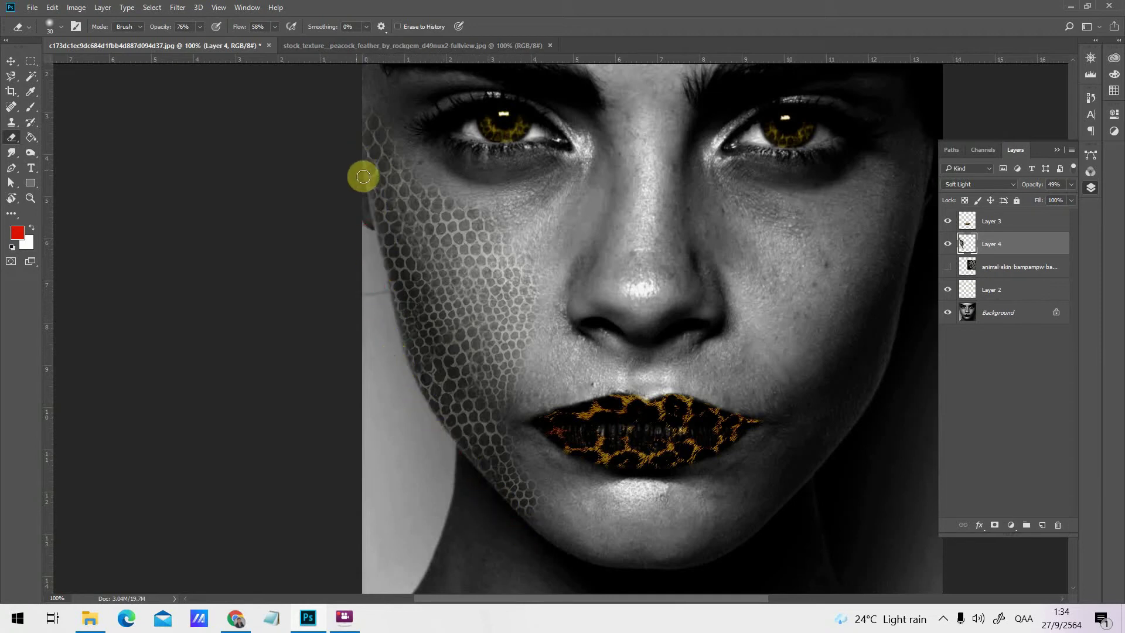
pyautogui.click(363, 176)
pyautogui.moveTo(1043, 199); pyautogui.dragTo(1083, 204)
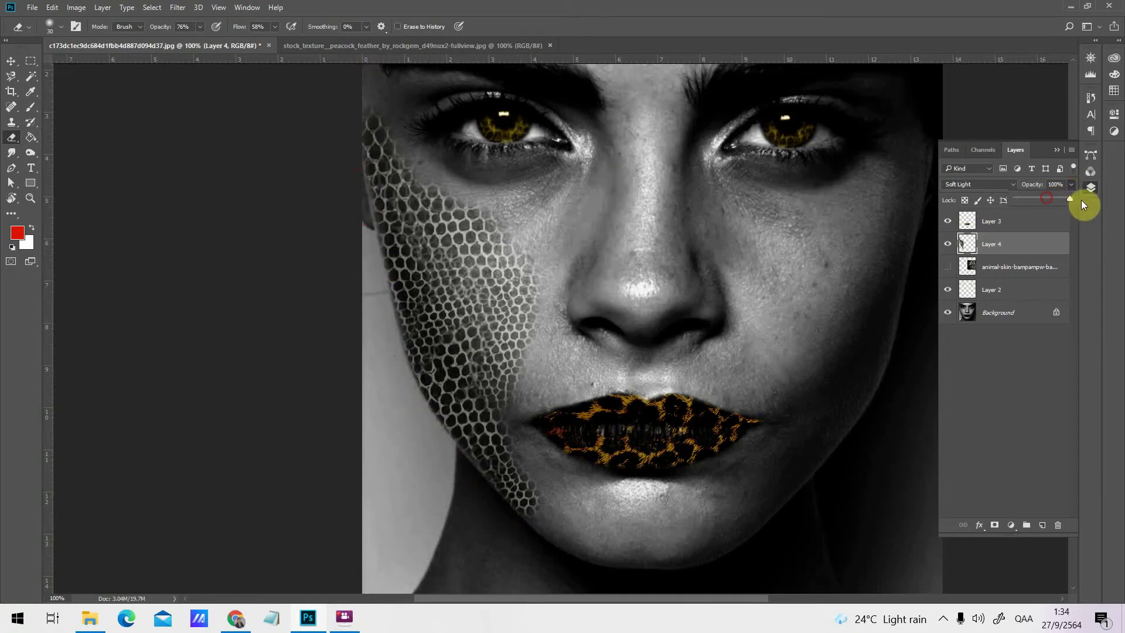
pyautogui.hotkey('ctrl', '-')
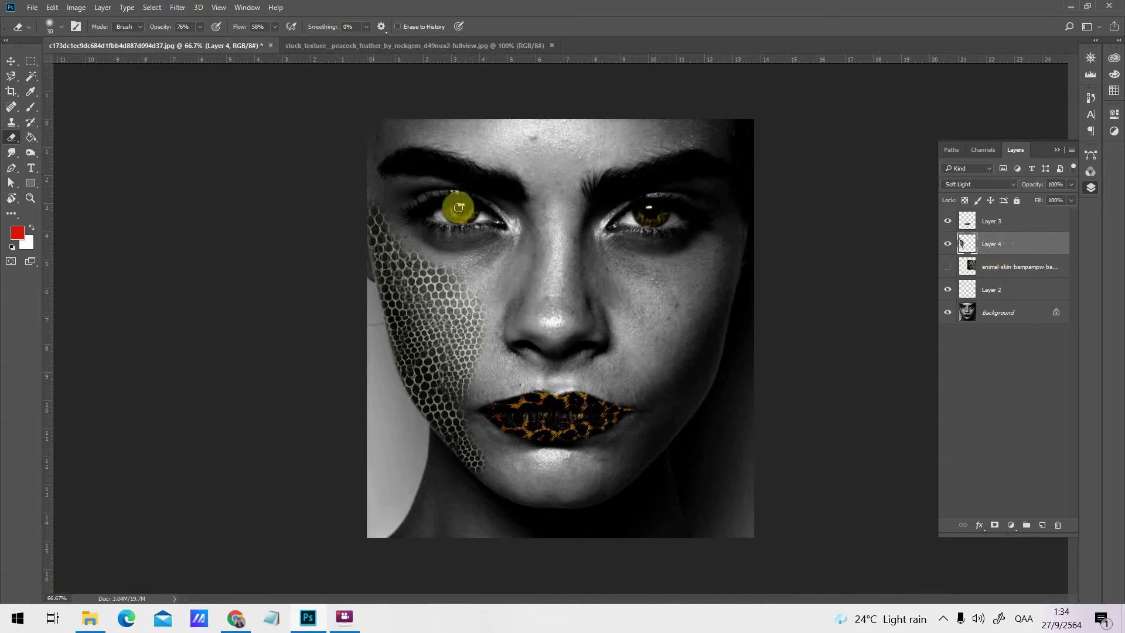
# Darken the cheek scales on Layer 4 with the Burn tool, using the Midtones range and 50% exposure
pyautogui.click(31, 154)
pyautogui.rightClick(32, 154)
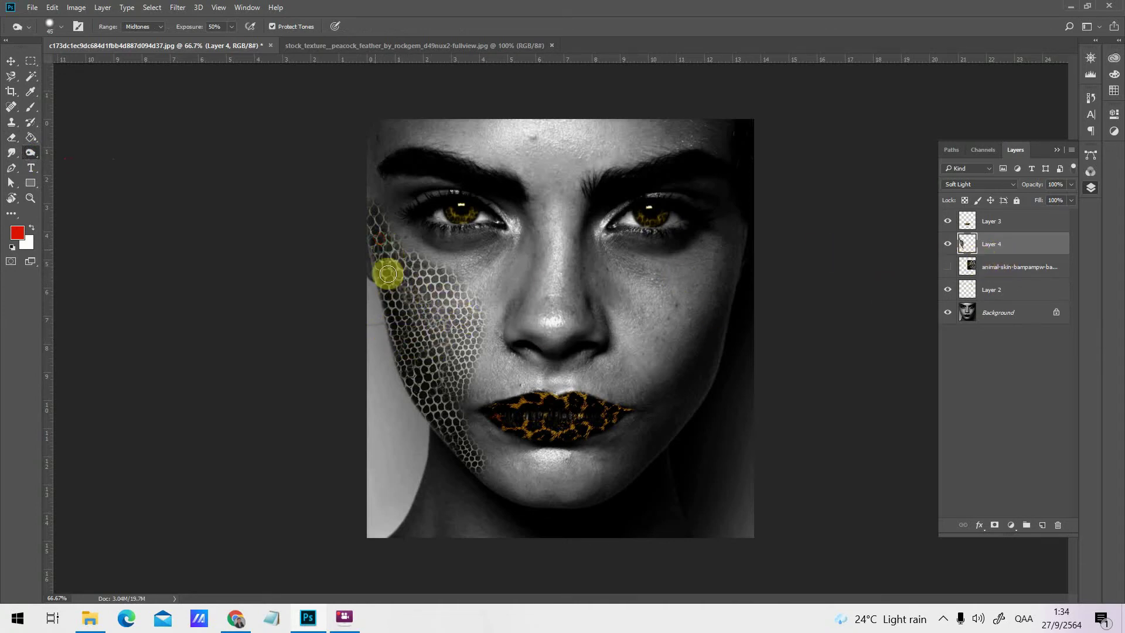
pyautogui.moveTo(374, 242)
pyautogui.mouseDown()
pyautogui.moveTo(421, 405)
pyautogui.moveTo(408, 367)
pyautogui.moveTo(497, 495)
pyautogui.mouseUp()
pyautogui.moveTo(384, 289)
pyautogui.mouseDown()
pyautogui.moveTo(404, 319)
pyautogui.moveTo(368, 191)
pyautogui.moveTo(435, 415)
pyautogui.moveTo(397, 345)
pyautogui.moveTo(422, 399)
pyautogui.moveTo(484, 465)
pyautogui.moveTo(355, 232)
pyautogui.moveTo(418, 257)
pyautogui.moveTo(396, 219)
pyautogui.moveTo(425, 262)
pyautogui.moveTo(394, 232)
pyautogui.moveTo(499, 330)
pyautogui.moveTo(462, 293)
pyautogui.moveTo(489, 361)
pyautogui.mouseUp()
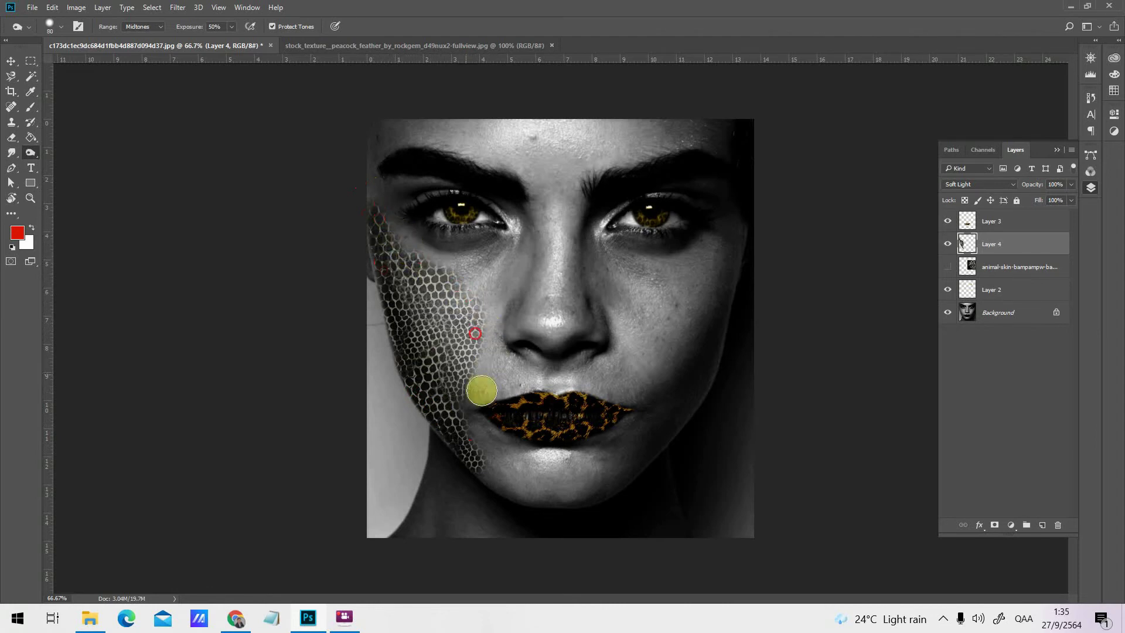
# Lighten the cheek scales from the mouth corner up to the temple with a reduced Dodge brush, Midtones range, 50% exposure
pyautogui.rightClick(34, 153)
pyautogui.click(74, 169)
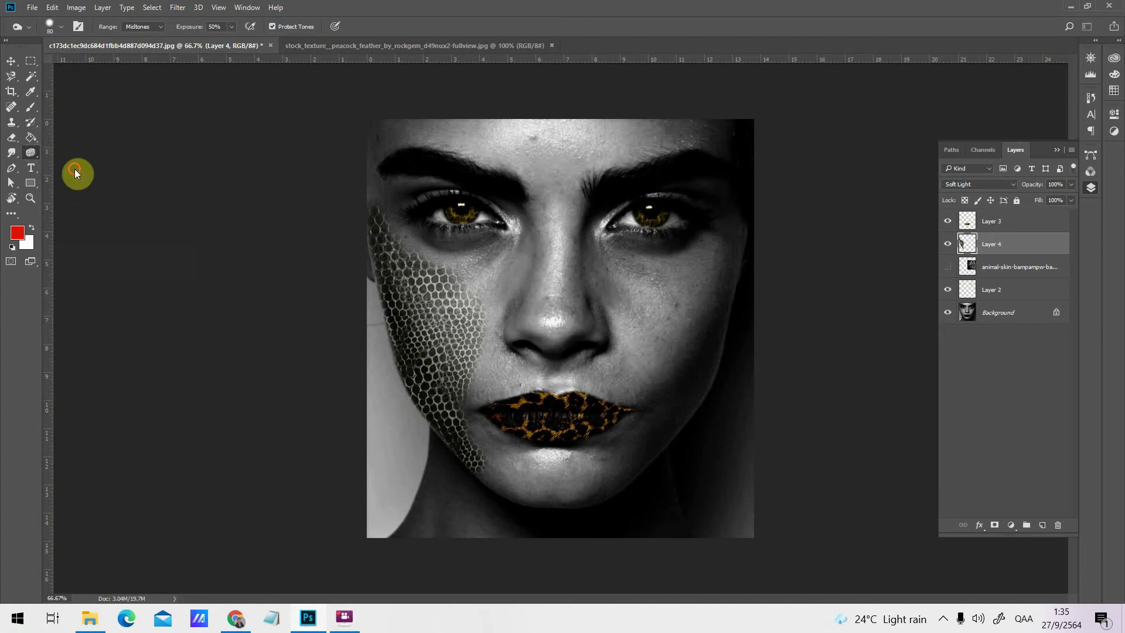
pyautogui.click(29, 153)
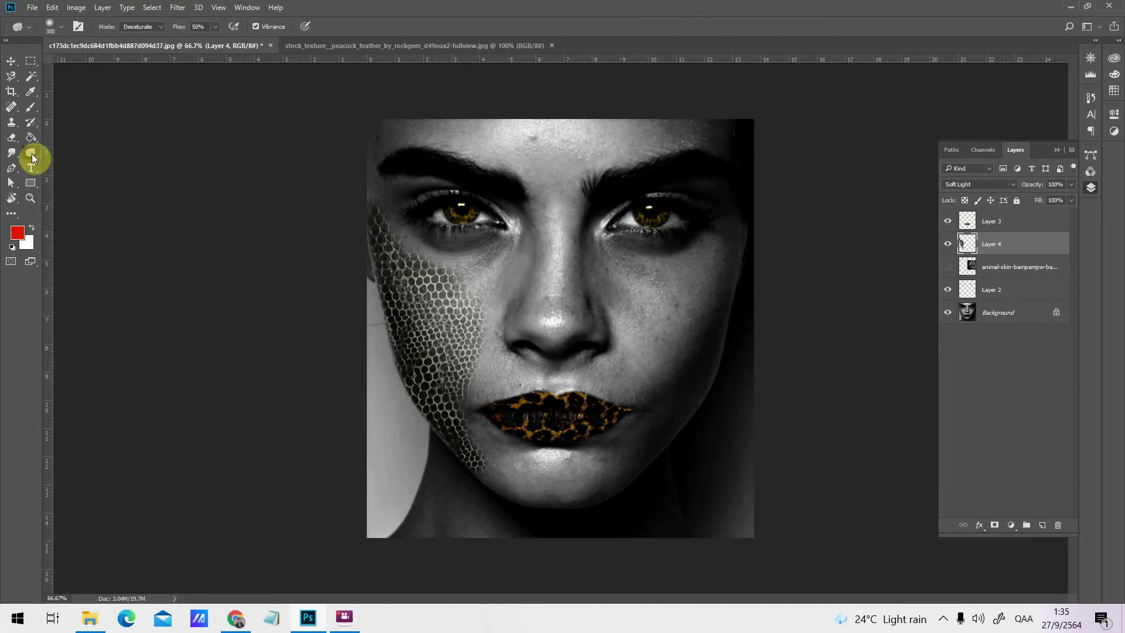
pyautogui.rightClick(31, 154)
pyautogui.click(73, 150)
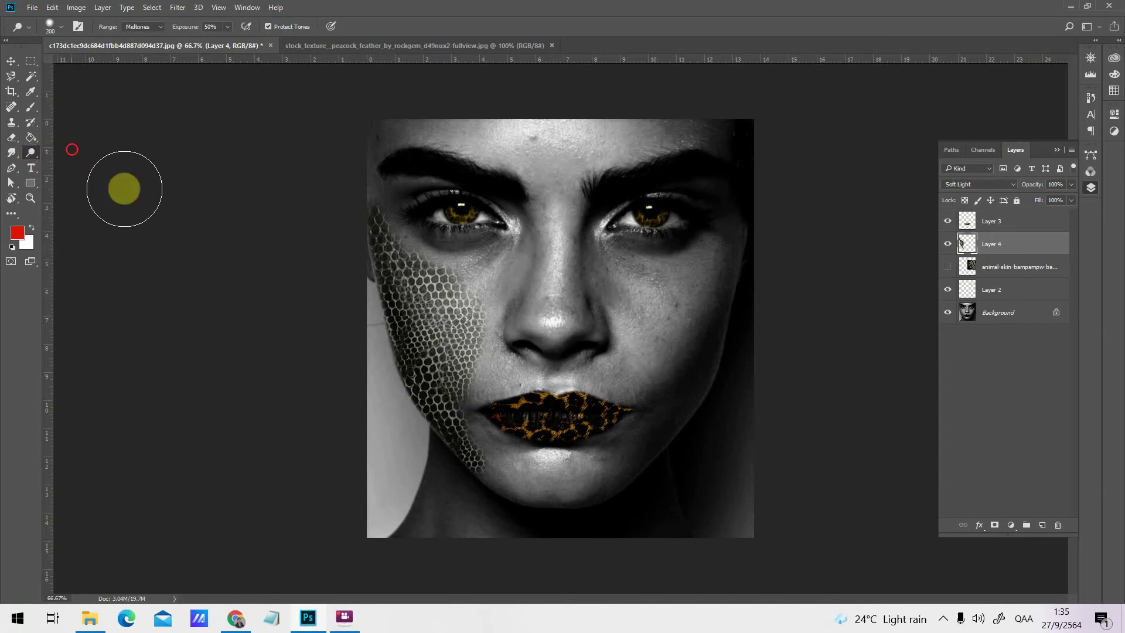
pyautogui.press('[')
pyautogui.press('[')
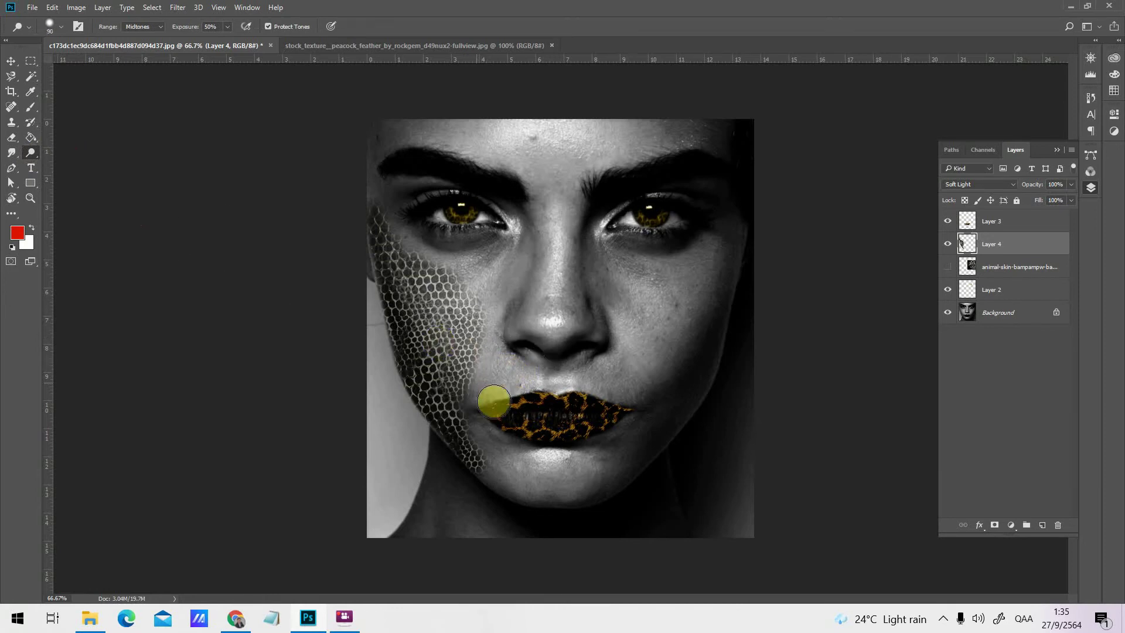
pyautogui.moveTo(494, 401)
pyautogui.mouseDown()
pyautogui.moveTo(493, 355)
pyautogui.moveTo(478, 459)
pyautogui.moveTo(523, 509)
pyautogui.moveTo(485, 461)
pyautogui.moveTo(513, 493)
pyautogui.moveTo(494, 333)
pyautogui.moveTo(496, 351)
pyautogui.moveTo(456, 283)
pyautogui.moveTo(397, 228)
pyautogui.moveTo(393, 206)
pyautogui.moveTo(426, 265)
pyautogui.moveTo(398, 239)
pyautogui.moveTo(491, 305)
pyautogui.moveTo(493, 380)
pyautogui.moveTo(500, 322)
pyautogui.moveTo(484, 412)
pyautogui.moveTo(490, 483)
pyautogui.moveTo(446, 424)
pyautogui.moveTo(504, 495)
pyautogui.moveTo(468, 434)
pyautogui.moveTo(478, 326)
pyautogui.moveTo(370, 208)
pyautogui.moveTo(387, 240)
pyautogui.mouseUp()
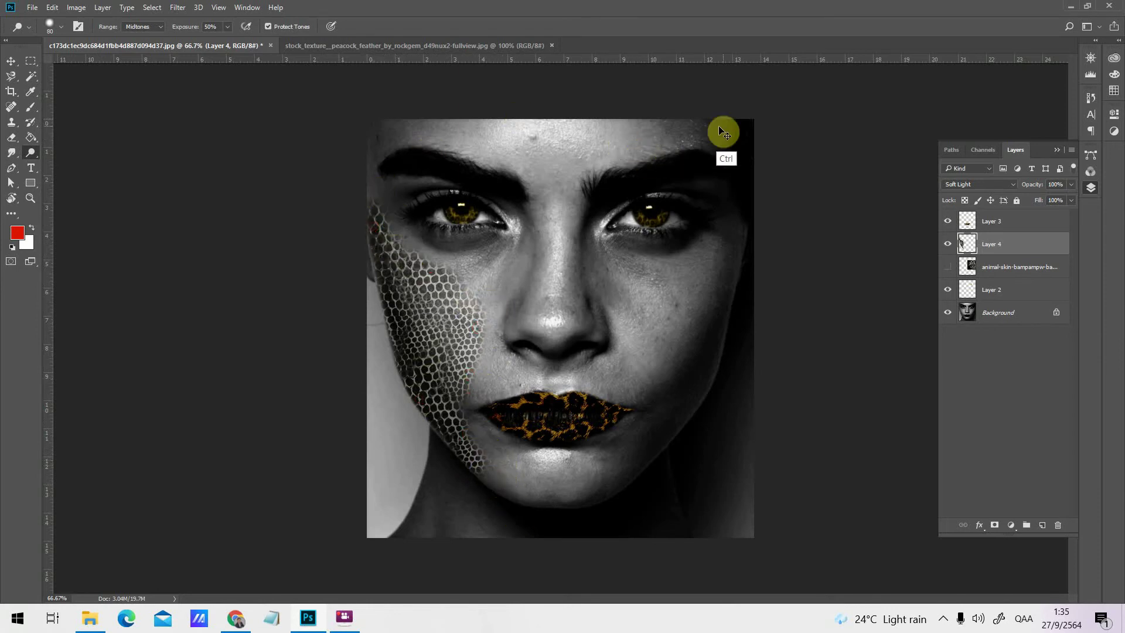
# Set the foreground colour to black (000000) and the Brush tool's opacity to 38%
pyautogui.hotkey('ctrl', '-')
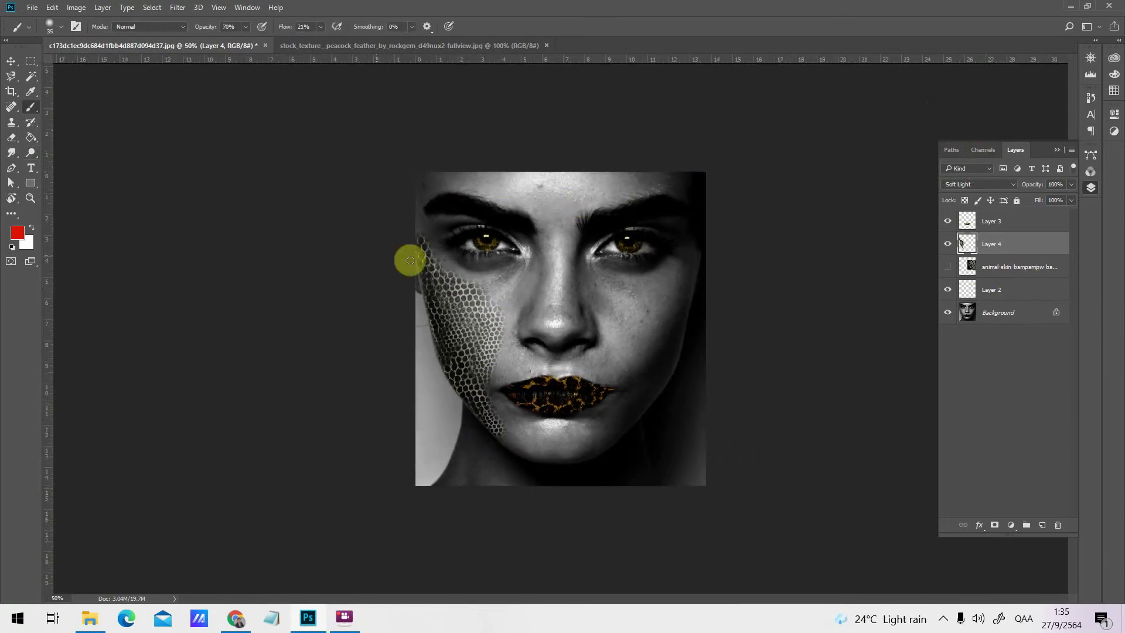
pyautogui.click(17, 232)
pyautogui.moveTo(772, 195); pyautogui.dragTo(790, 226)
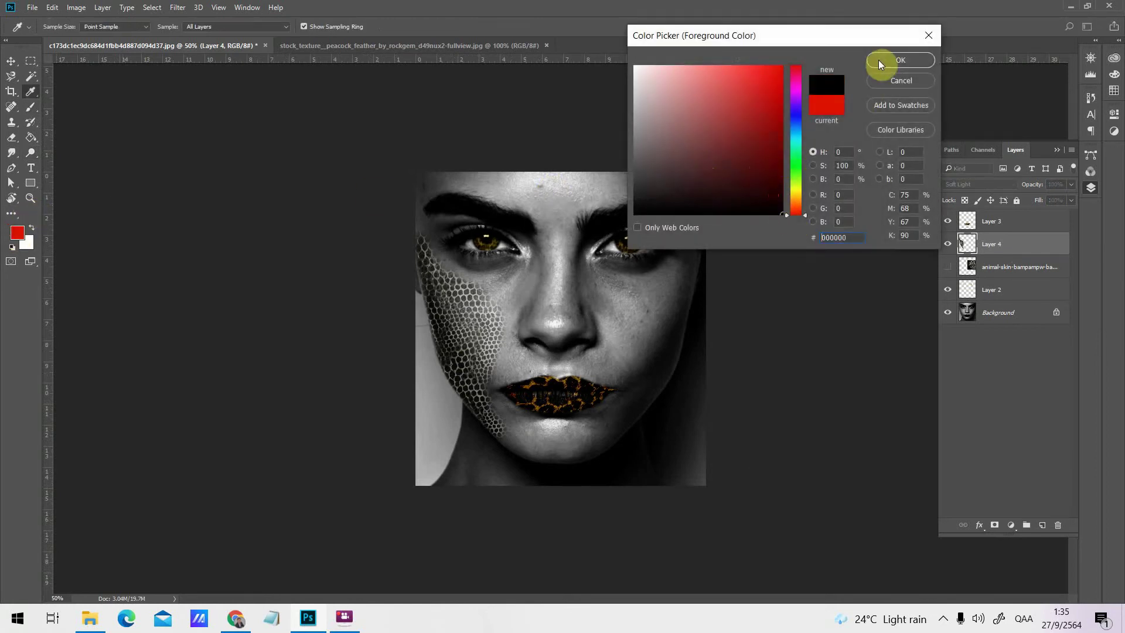
pyautogui.click(877, 60)
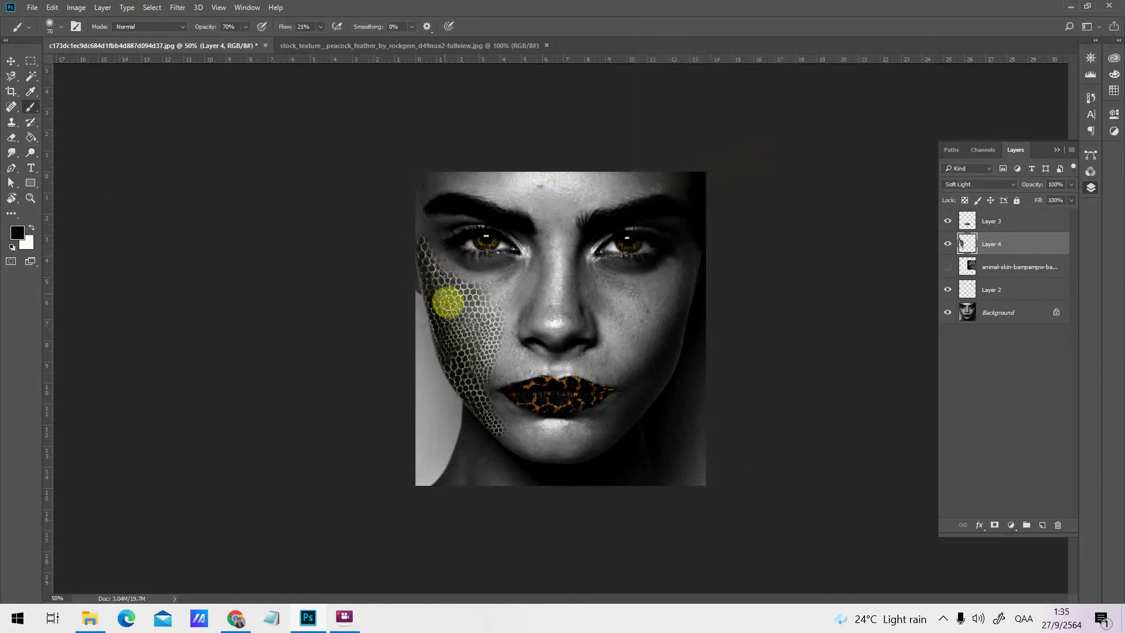
pyautogui.hotkey('ctrl', '+')
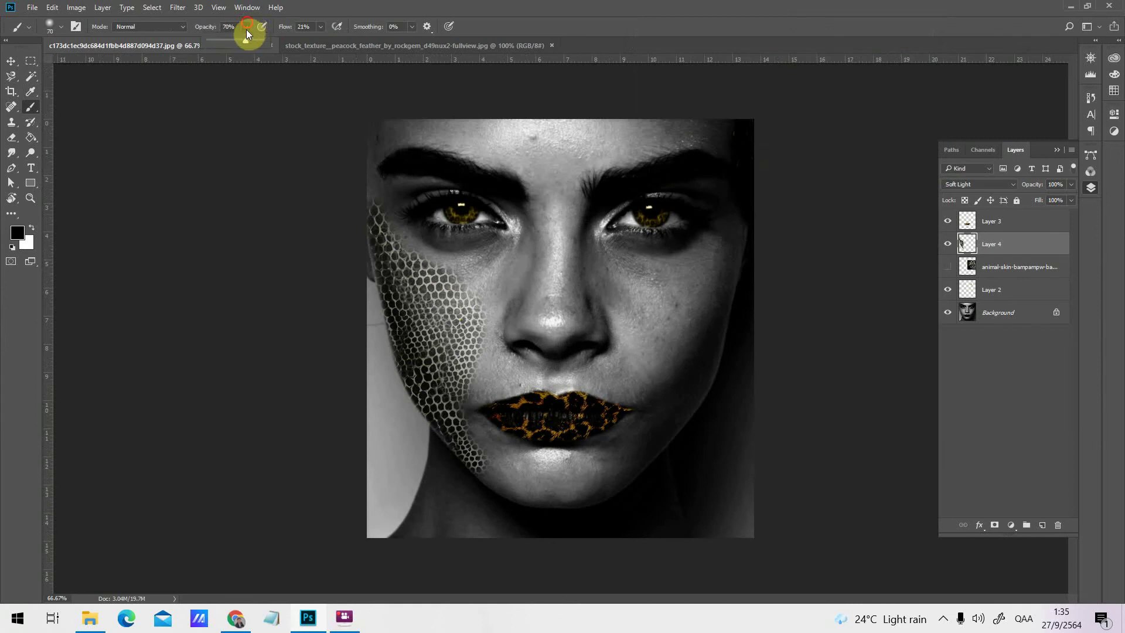
pyautogui.moveTo(246, 40); pyautogui.dragTo(238, 40)
pyautogui.click(246, 27)
# Paint soft black shading on Layer 4 along the scales' outer edge from the temple down to the jaw
pyautogui.click(368, 236)
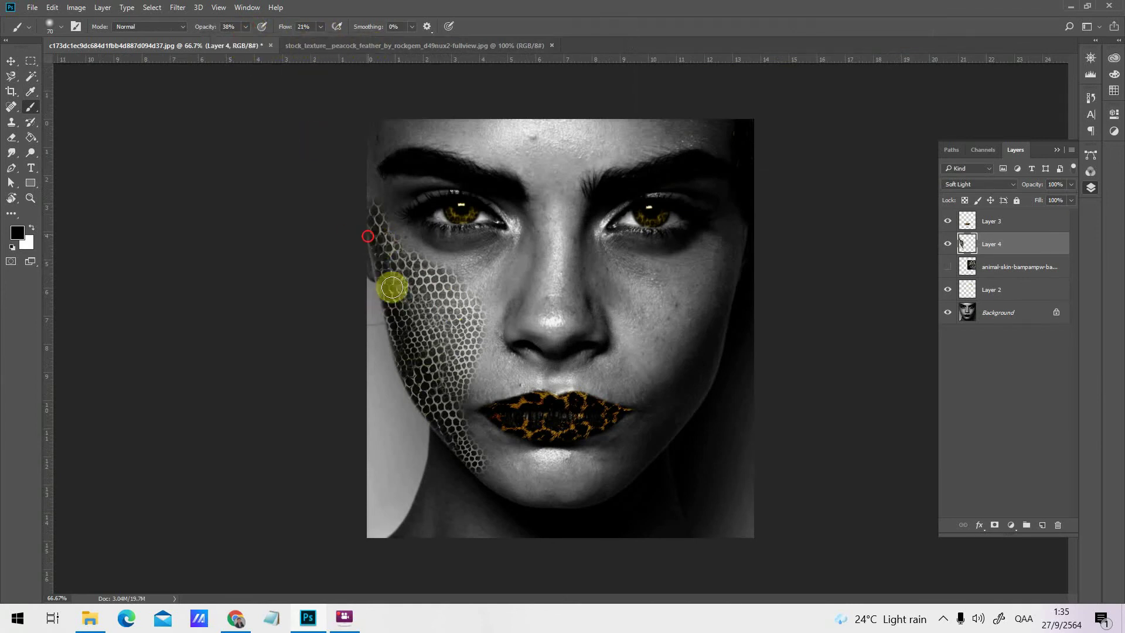
pyautogui.press(']')
pyautogui.press(']')
pyautogui.moveTo(374, 204); pyautogui.dragTo(387, 254)
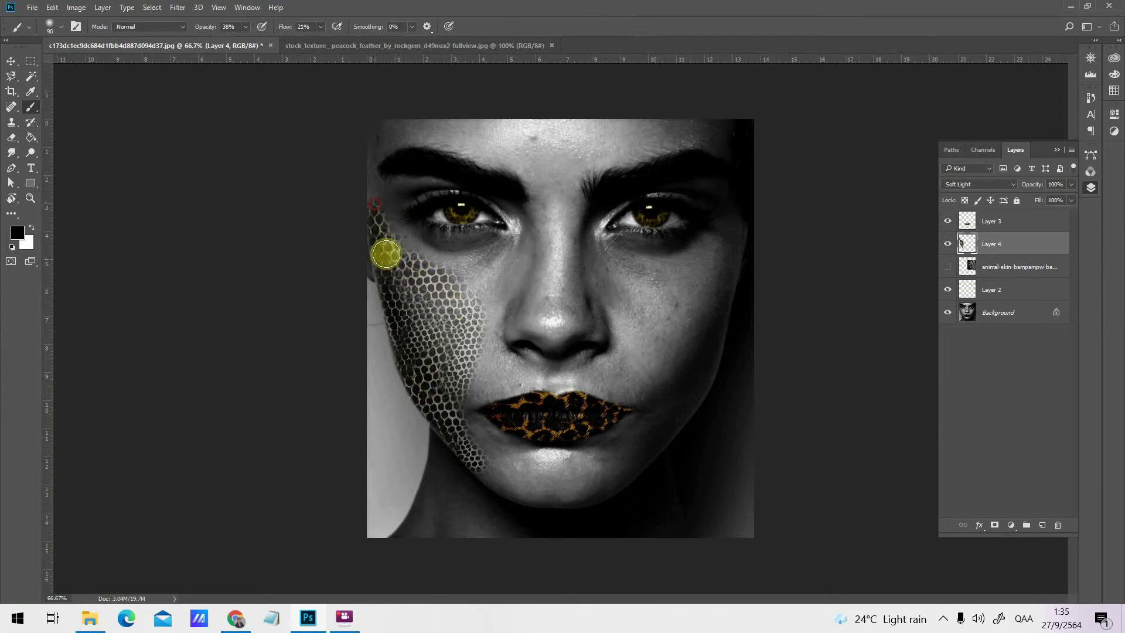
pyautogui.click(395, 369)
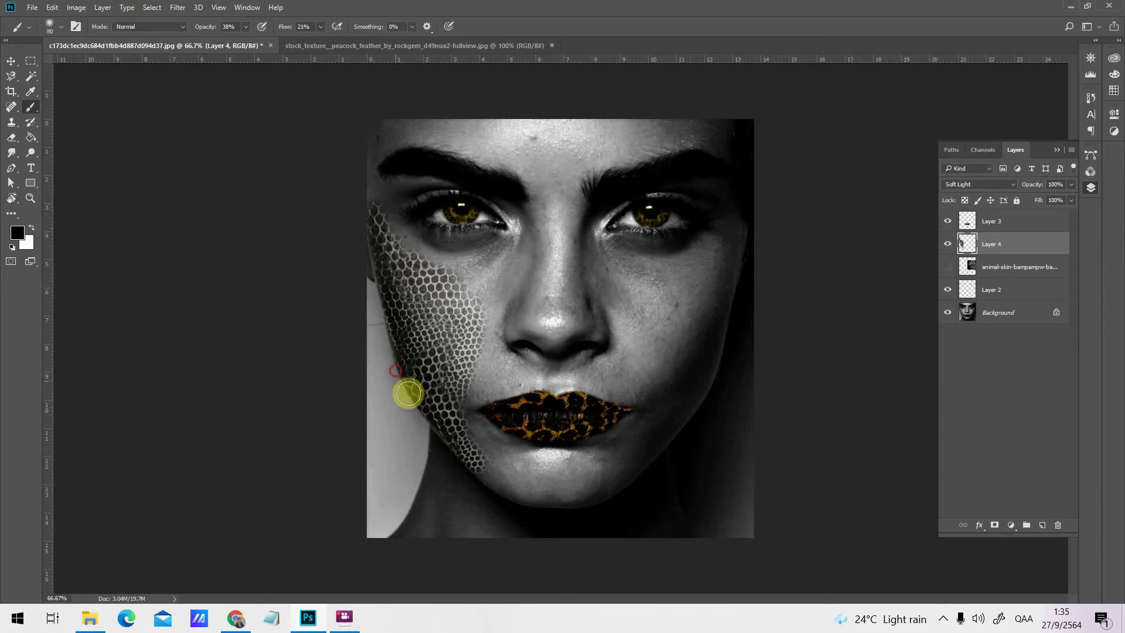
pyautogui.moveTo(405, 385); pyautogui.dragTo(484, 487)
pyautogui.press('[')
pyautogui.press('[')
pyautogui.press('[')
pyautogui.press('[')
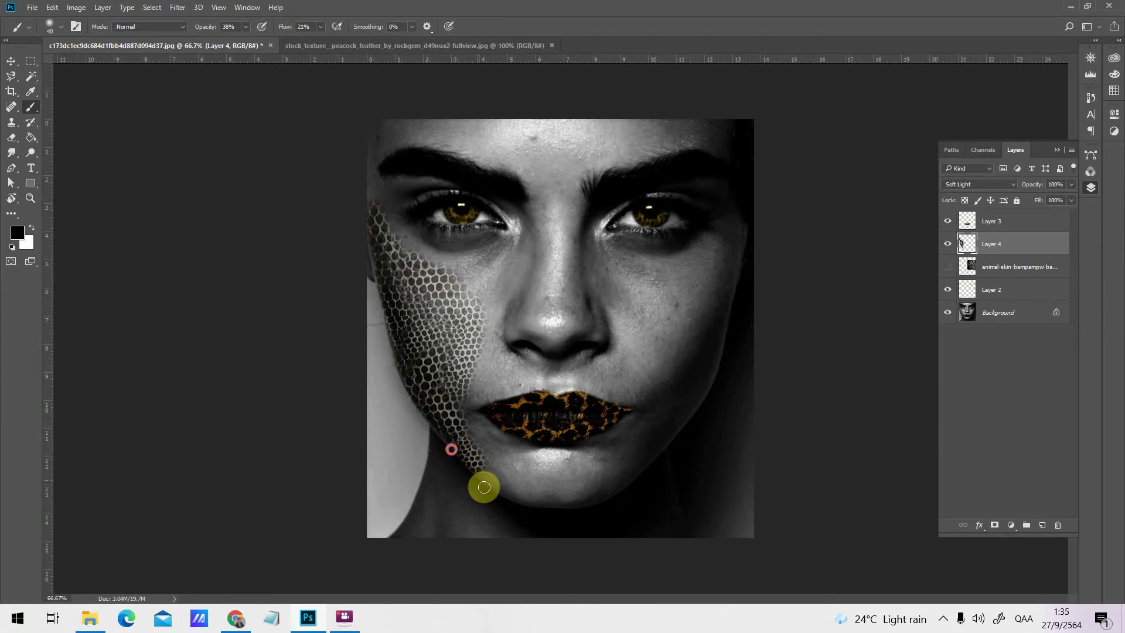
pyautogui.click(394, 354)
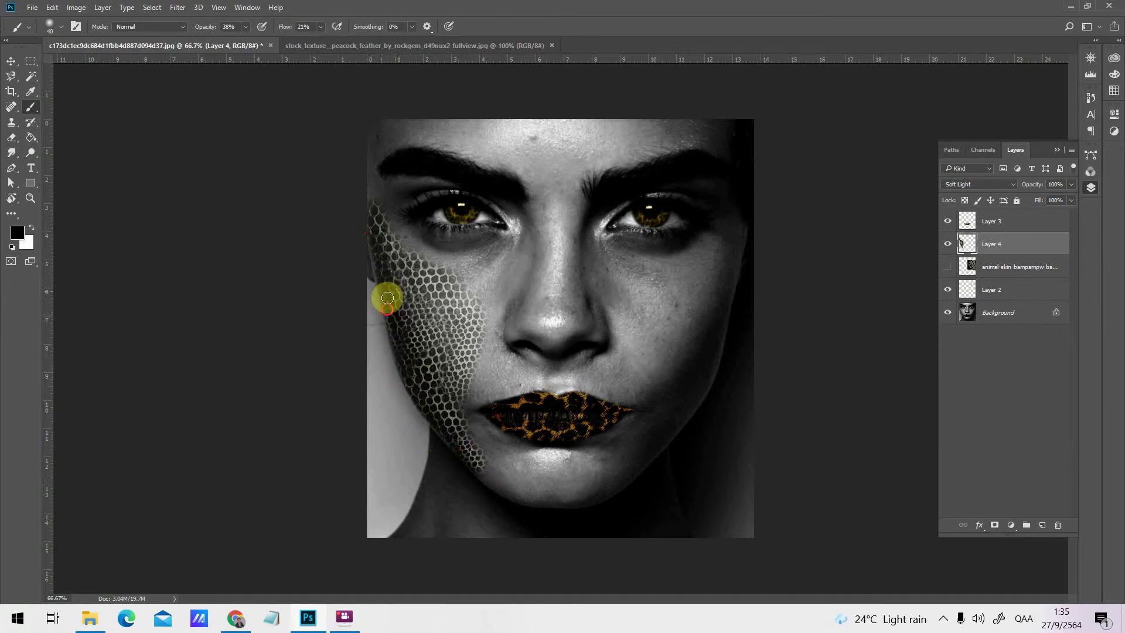
pyautogui.press(']')
pyautogui.moveTo(382, 284)
pyautogui.mouseDown()
pyautogui.moveTo(412, 385)
pyautogui.moveTo(412, 369)
pyautogui.moveTo(436, 422)
pyautogui.moveTo(510, 509)
pyautogui.moveTo(390, 318)
pyautogui.mouseUp()
# Shade across the upper cheek scales and their edge beside the nose with a larger soft black brush
pyautogui.press(']')
pyautogui.press(']')
pyautogui.press(']')
pyautogui.press(']')
pyautogui.moveTo(380, 243)
pyautogui.mouseDown()
pyautogui.moveTo(382, 194)
pyautogui.moveTo(430, 363)
pyautogui.moveTo(440, 339)
pyautogui.mouseUp()
pyautogui.press(']')
pyautogui.moveTo(474, 289)
pyautogui.mouseDown()
pyautogui.moveTo(490, 301)
pyautogui.moveTo(477, 308)
pyautogui.mouseUp()
pyautogui.moveTo(475, 284)
pyautogui.mouseDown()
pyautogui.moveTo(434, 334)
pyautogui.moveTo(462, 318)
pyautogui.mouseUp()
# Dab black shading over the temple scales and along the patch's inner edge down to the chin
pyautogui.click(377, 203)
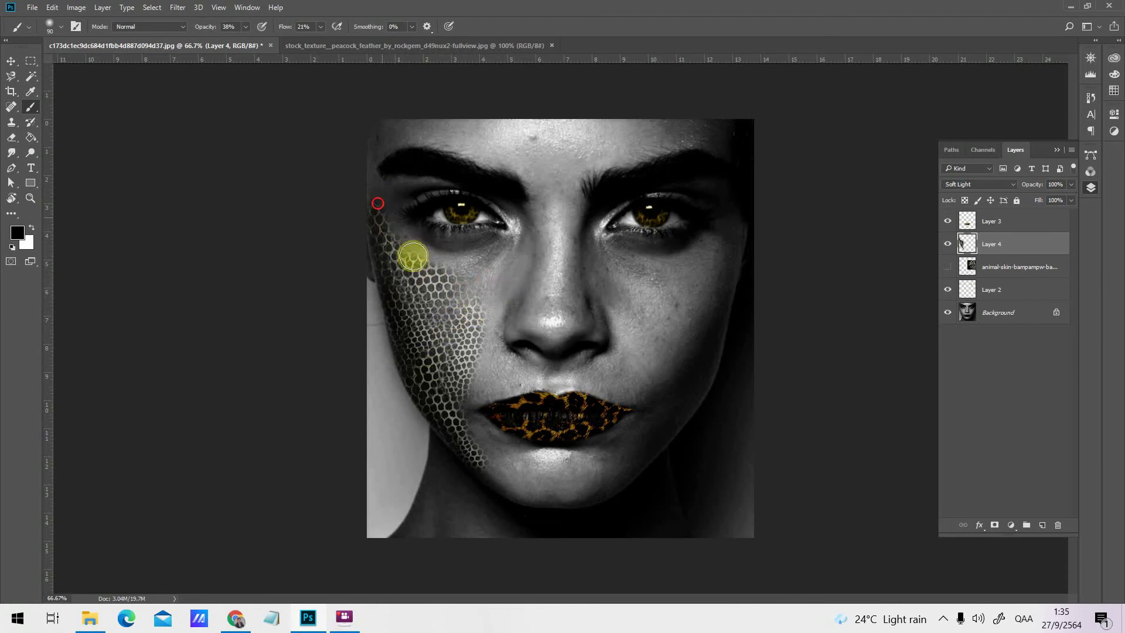
pyautogui.moveTo(380, 222); pyautogui.dragTo(436, 281)
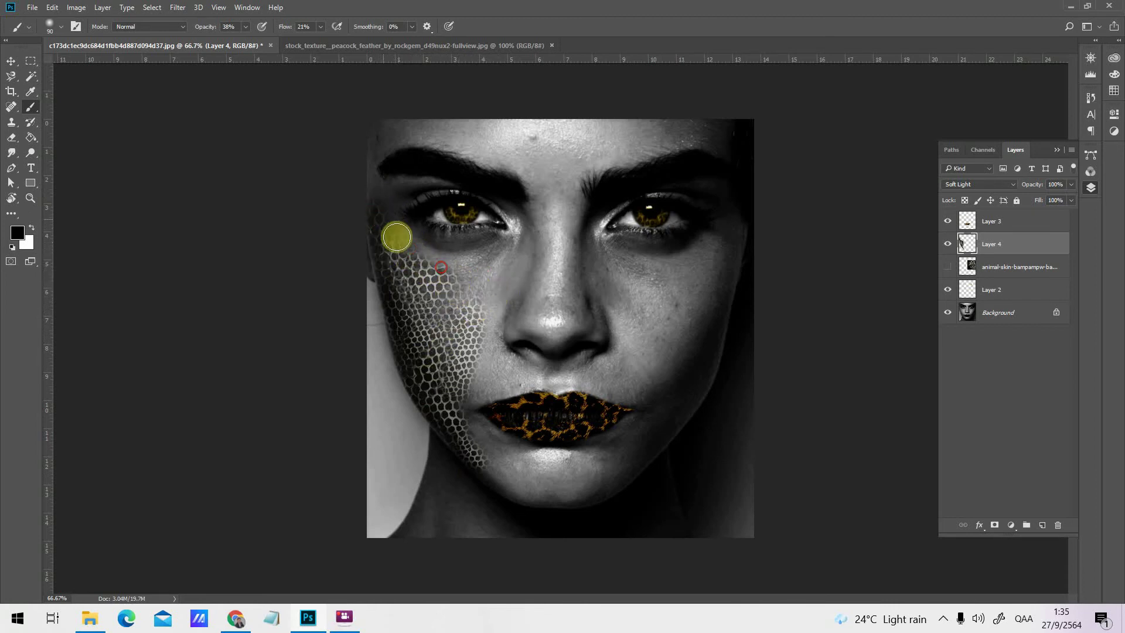
pyautogui.click(375, 177)
pyautogui.click(440, 265)
pyautogui.click(482, 341)
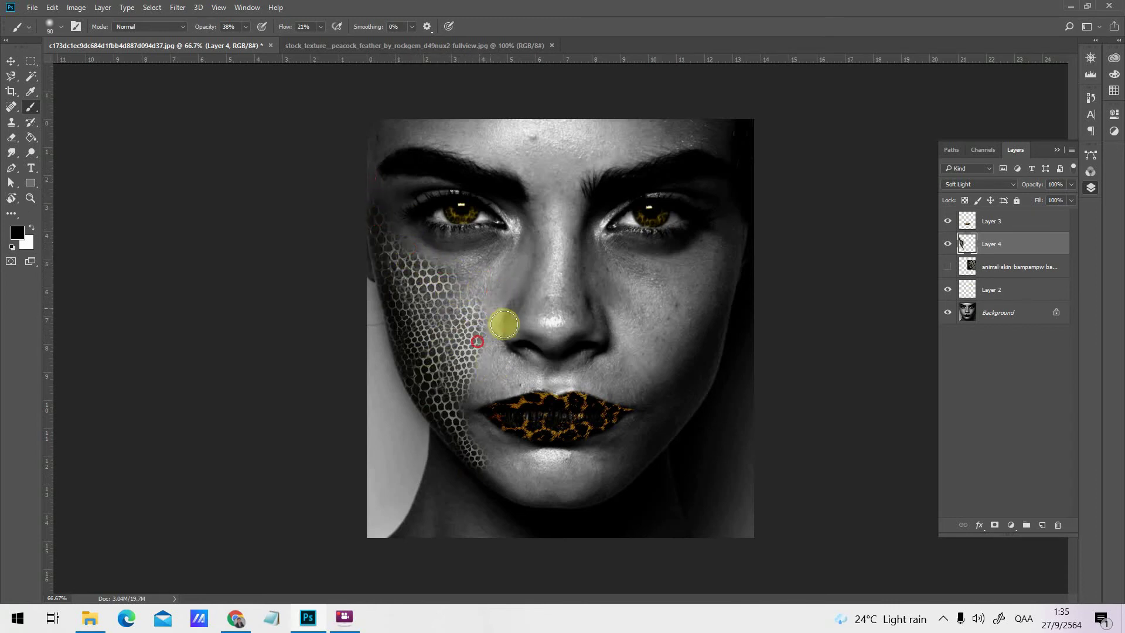
pyautogui.click(480, 353)
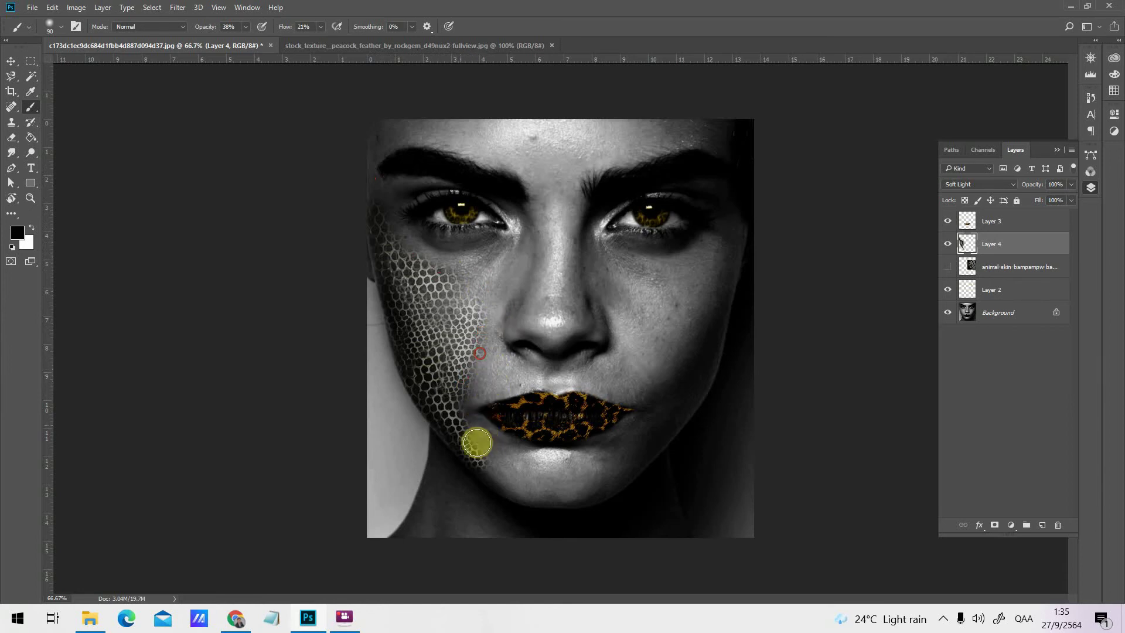
pyautogui.click(469, 424)
pyautogui.click(473, 453)
pyautogui.click(463, 358)
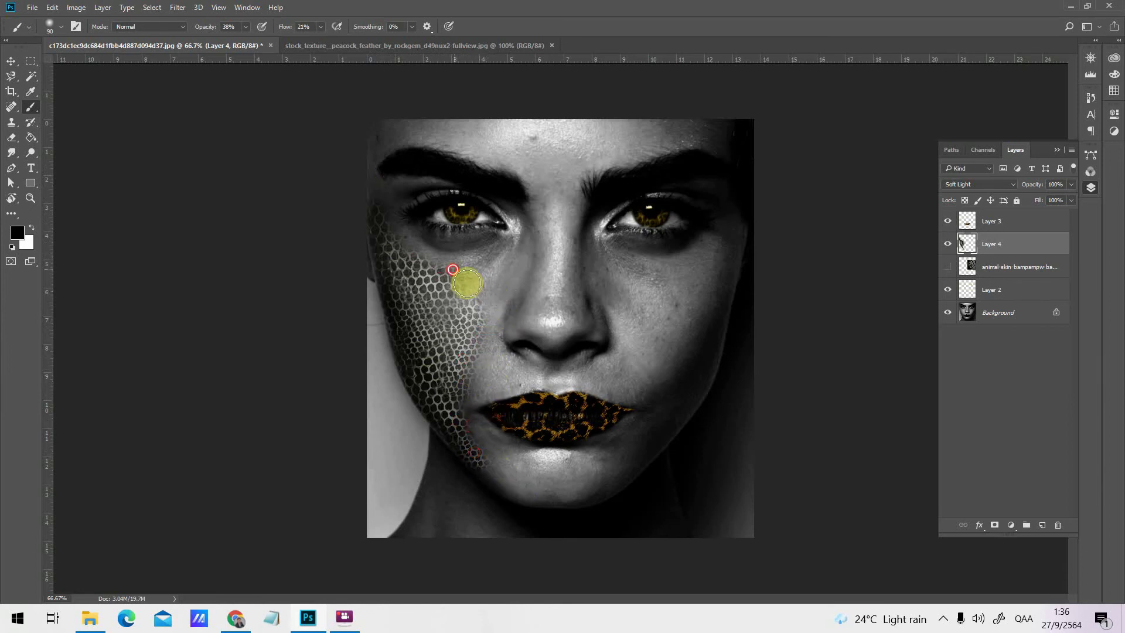
# Erase the black shading that spills onto the background beside the left cheek and jaw on Layer 4
pyautogui.press('e')
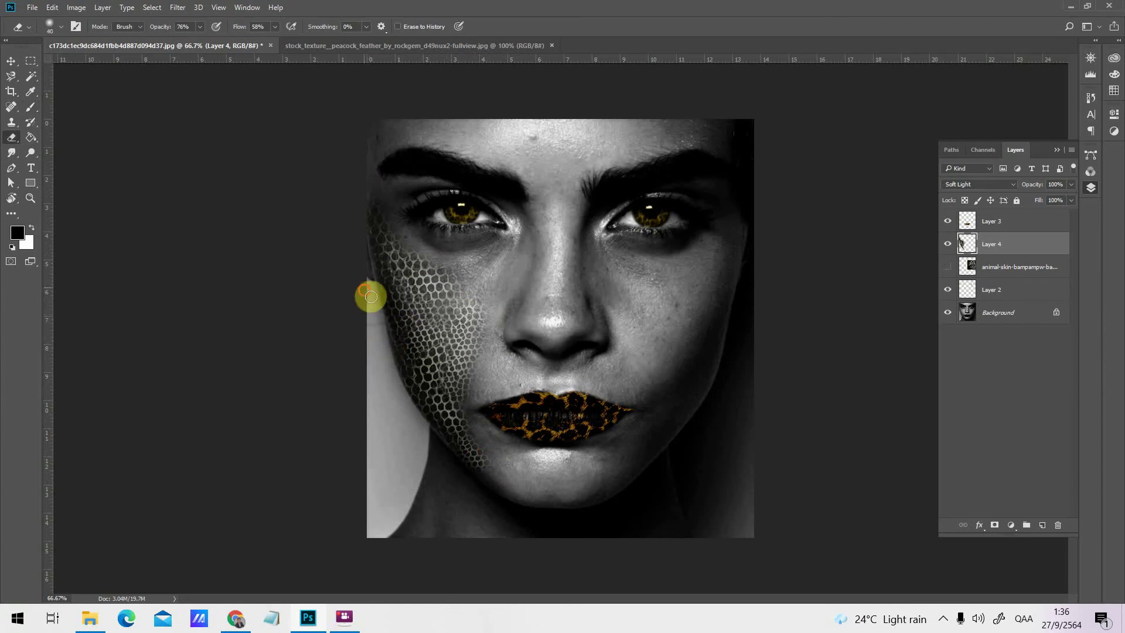
pyautogui.click(374, 301)
pyautogui.click(386, 375)
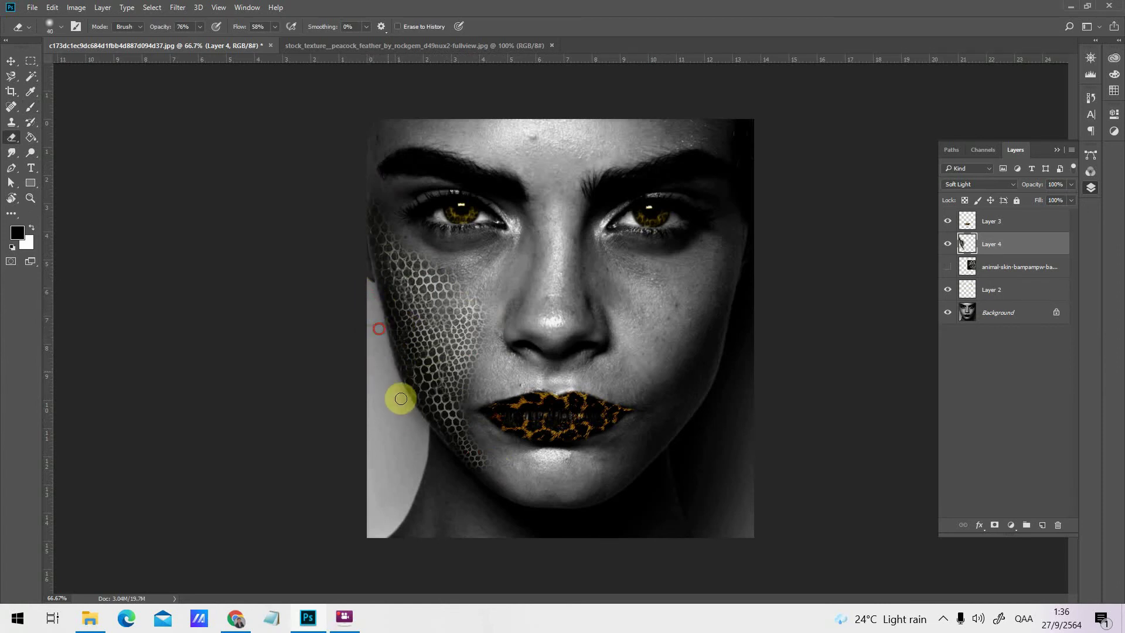
pyautogui.moveTo(417, 417)
pyautogui.mouseDown()
pyautogui.moveTo(381, 333)
pyautogui.moveTo(405, 415)
pyautogui.moveTo(430, 444)
pyautogui.moveTo(387, 357)
pyautogui.moveTo(371, 269)
pyautogui.mouseUp()
pyautogui.click(406, 416)
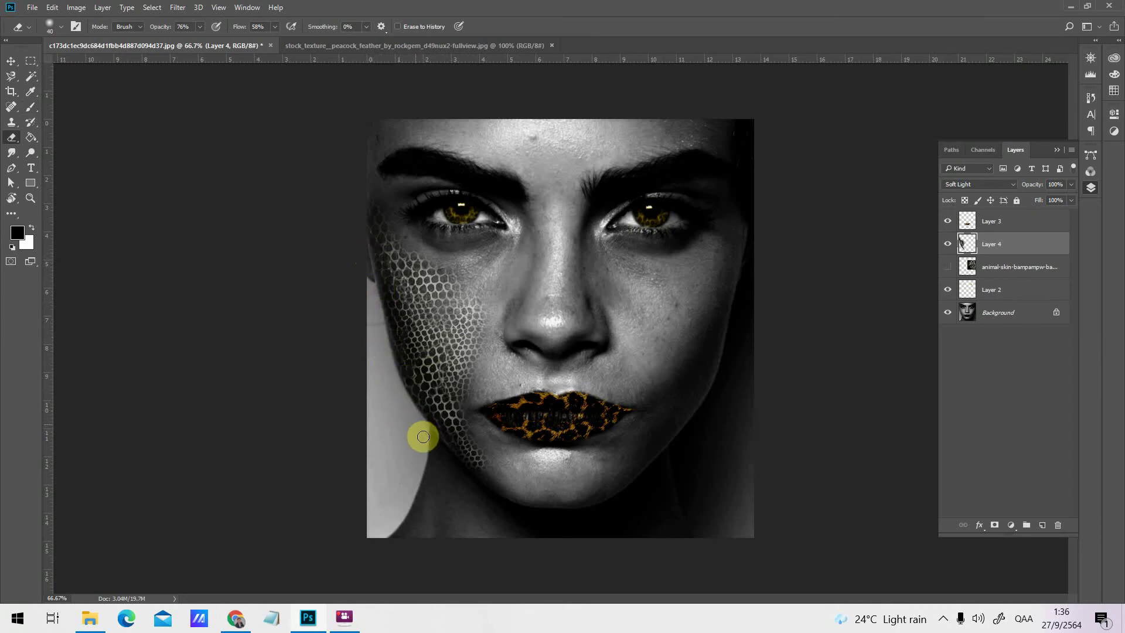
# Set the eraser to 47% opacity and 38% flow, and enlarge its brush to 125 px
pyautogui.press(']')
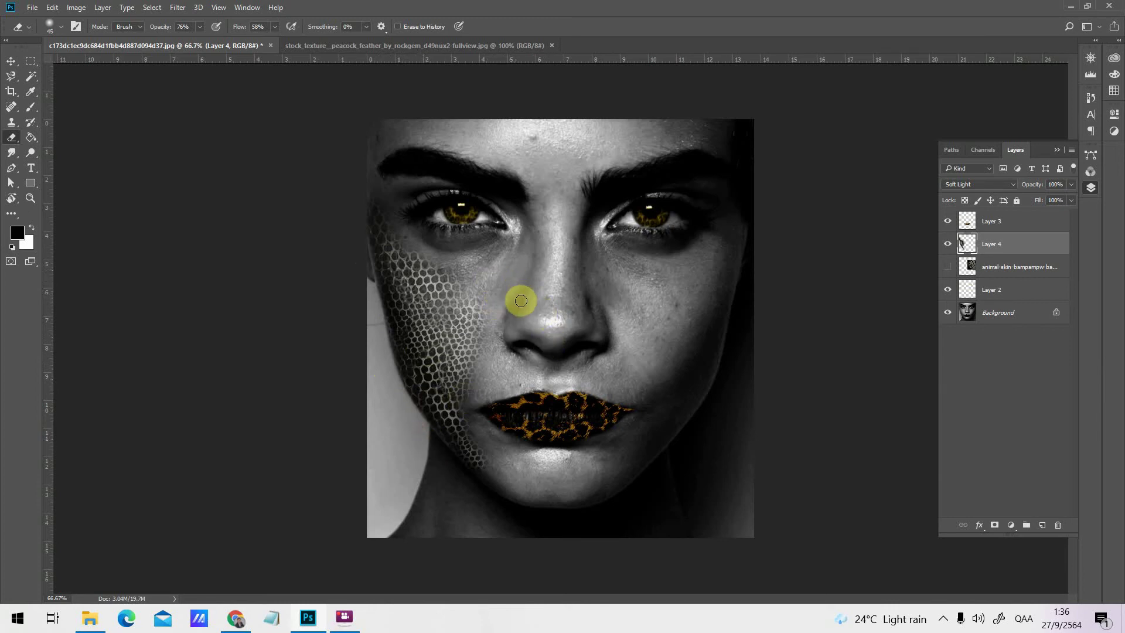
pyautogui.press(']')
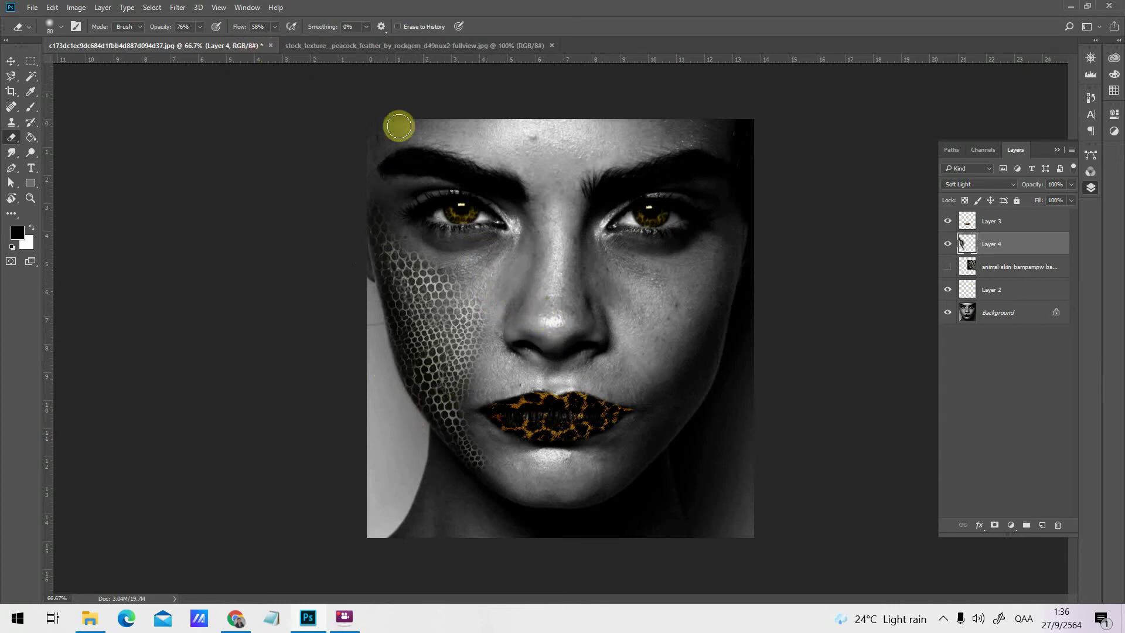
pyautogui.moveTo(196, 42); pyautogui.dragTo(191, 41)
pyautogui.click(275, 27)
pyautogui.moveTo(274, 42); pyautogui.dragTo(192, 44)
pyautogui.click(200, 27)
pyautogui.press(']')
pyautogui.press(']')
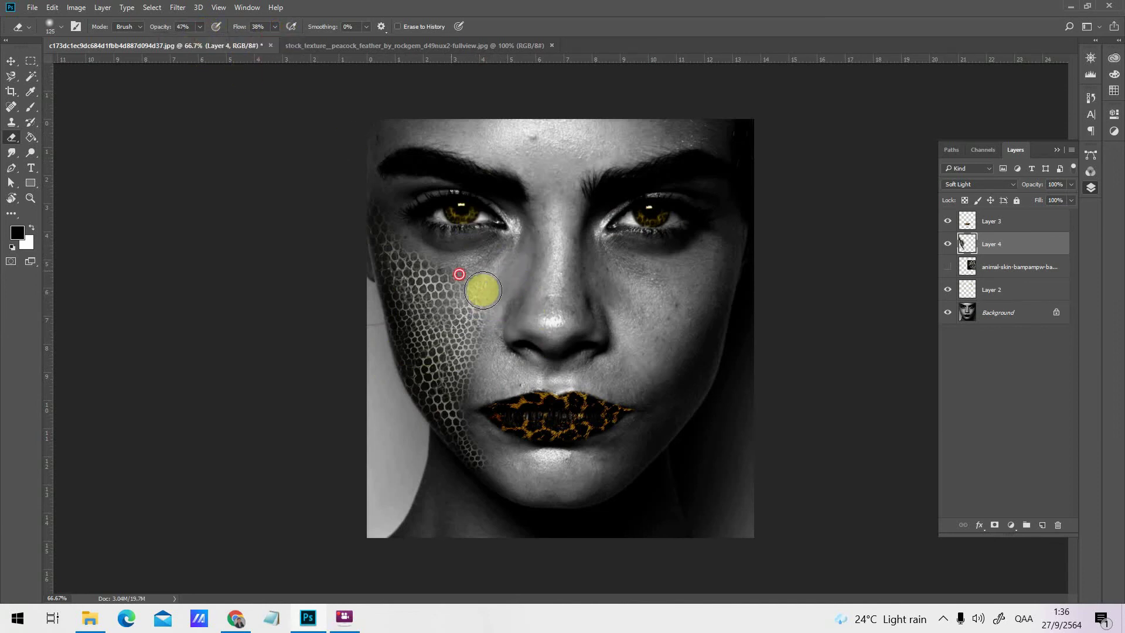
# Fade the inner edge of the cheek scales on Layer 4 from the chin up to the temple with a smaller soft eraser
pyautogui.press('[')
pyautogui.press('[')
pyautogui.press('[')
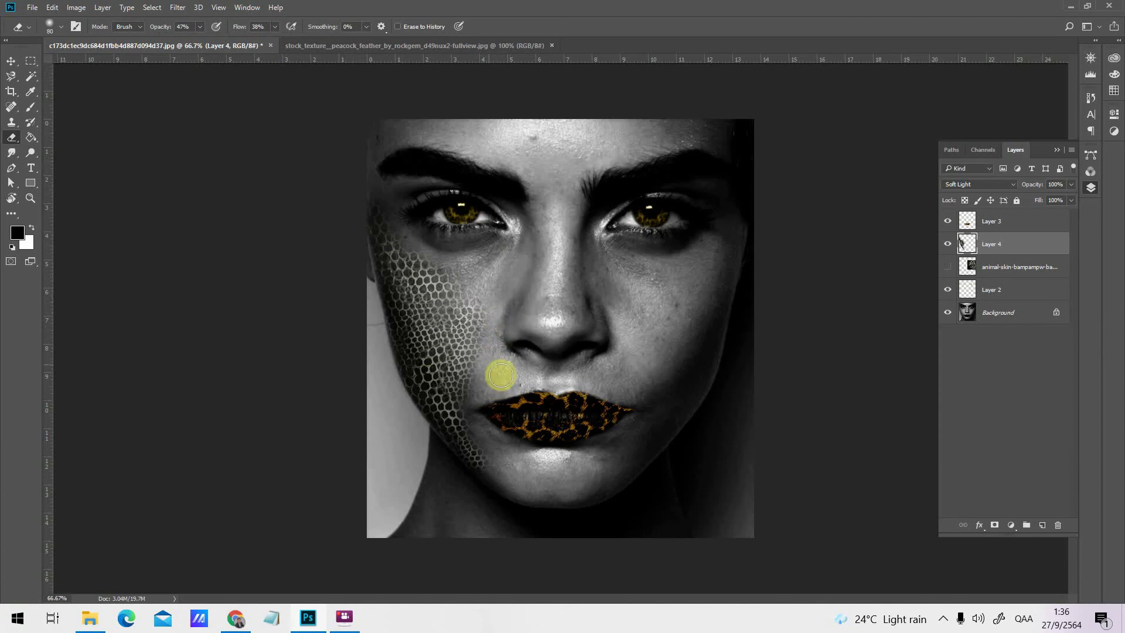
pyautogui.press('[')
pyautogui.moveTo(474, 429); pyautogui.dragTo(511, 490)
pyautogui.moveTo(482, 455); pyautogui.dragTo(494, 470)
pyautogui.click(465, 389)
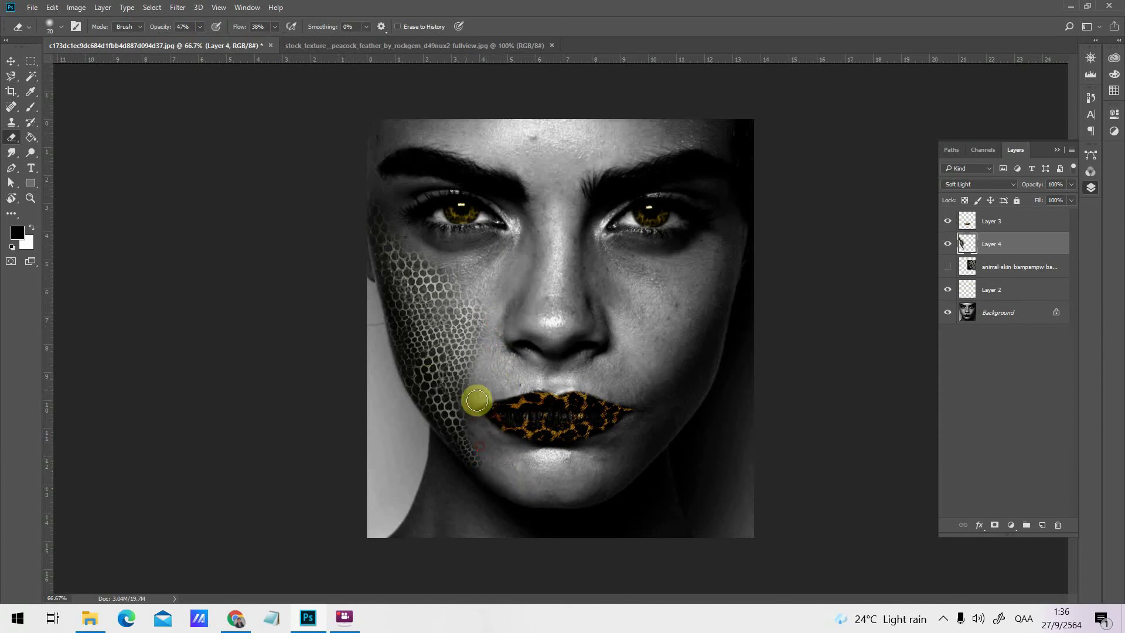
pyautogui.click(442, 261)
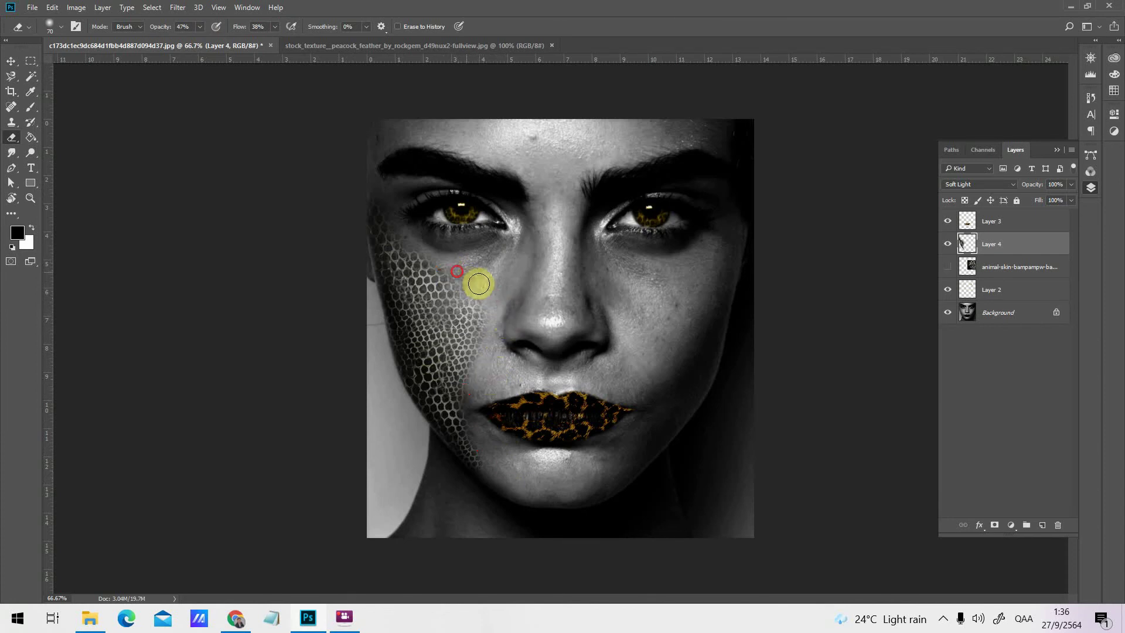
pyautogui.click(389, 213)
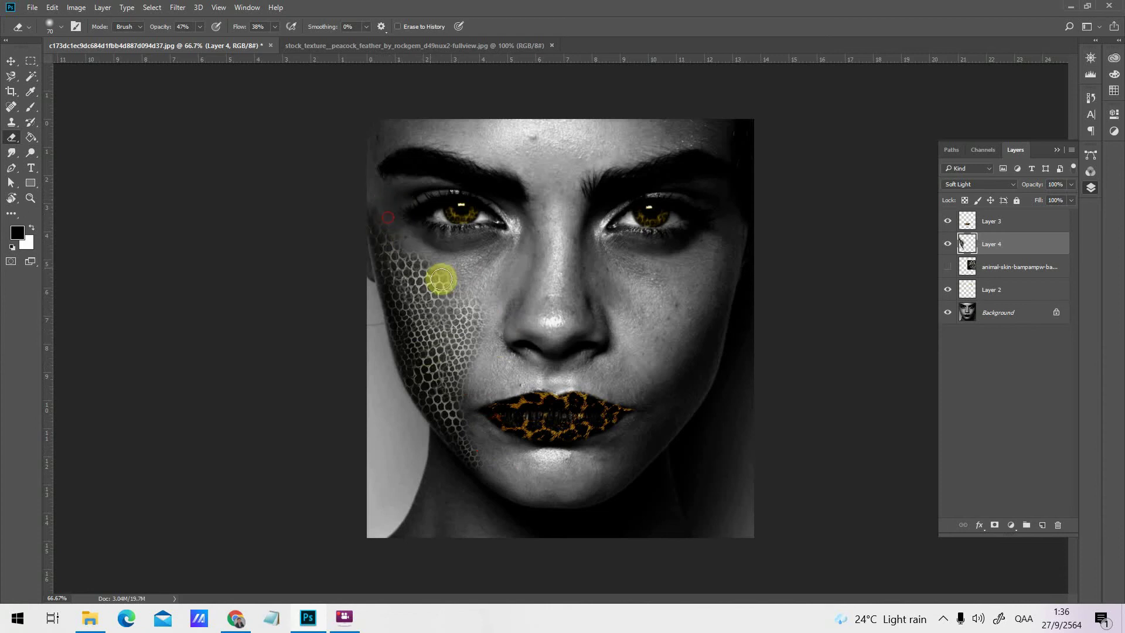
pyautogui.click(480, 289)
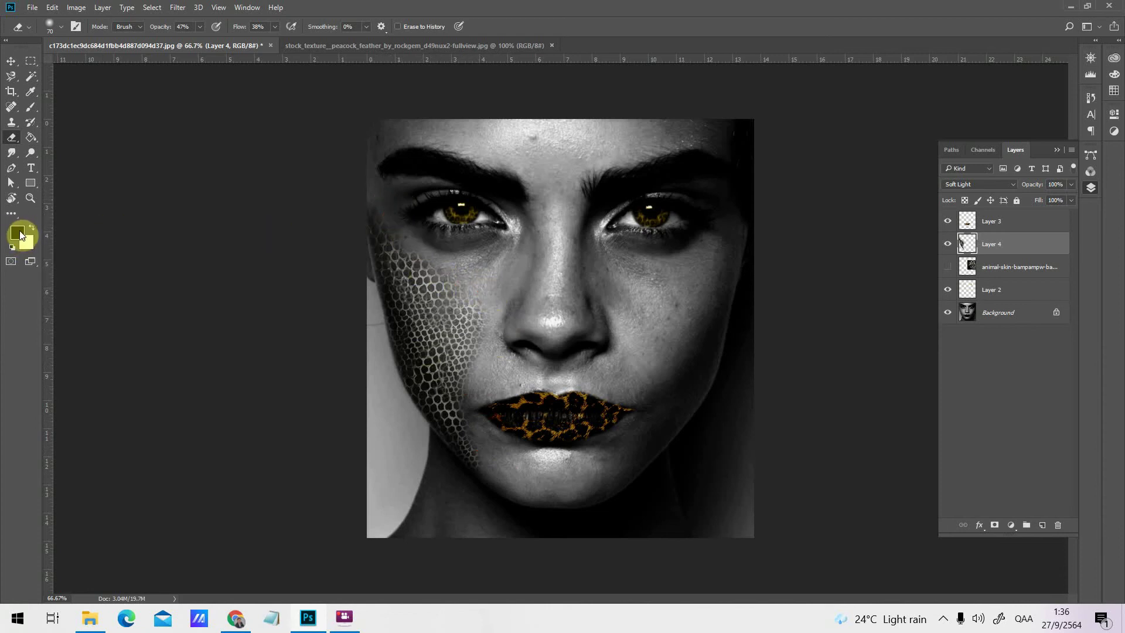
# Soften the scales' upper edge between the temple and the nose on Layer 4 with a larger eraser
pyautogui.click(21, 237)
pyautogui.click(896, 66)
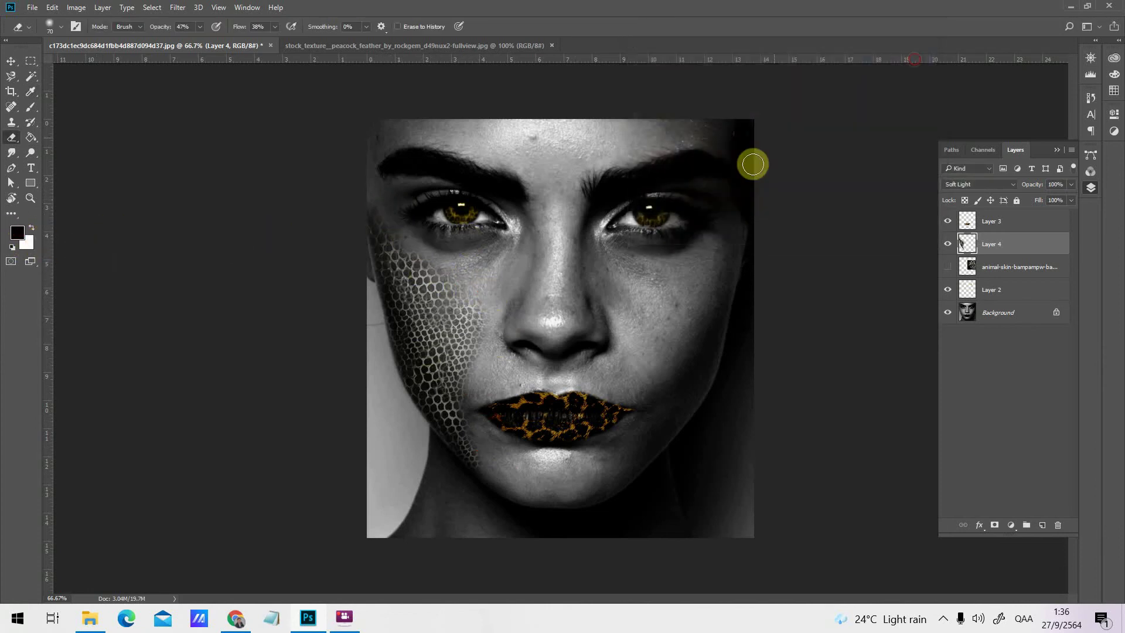
pyautogui.press(']')
pyautogui.press(']')
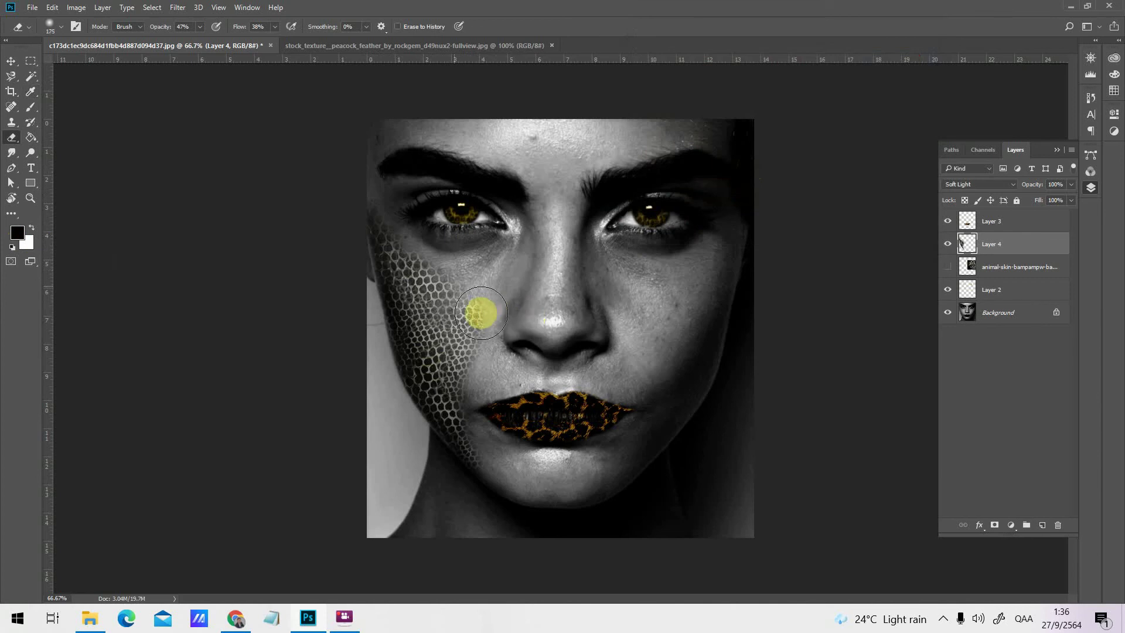
pyautogui.moveTo(447, 287); pyautogui.dragTo(492, 329)
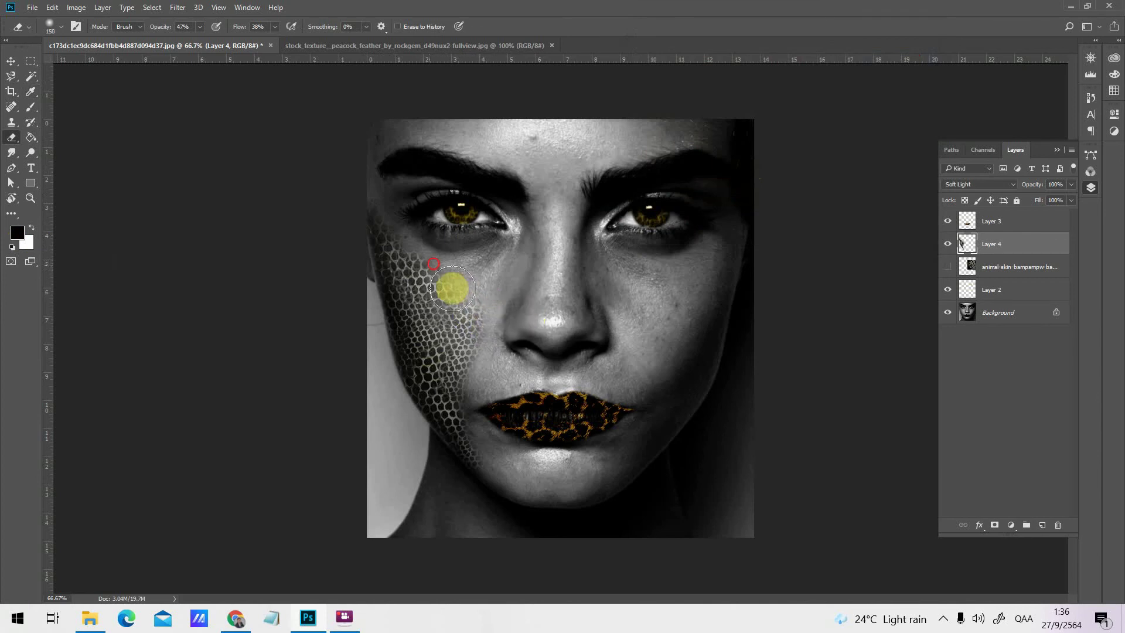
pyautogui.moveTo(409, 249); pyautogui.dragTo(465, 288)
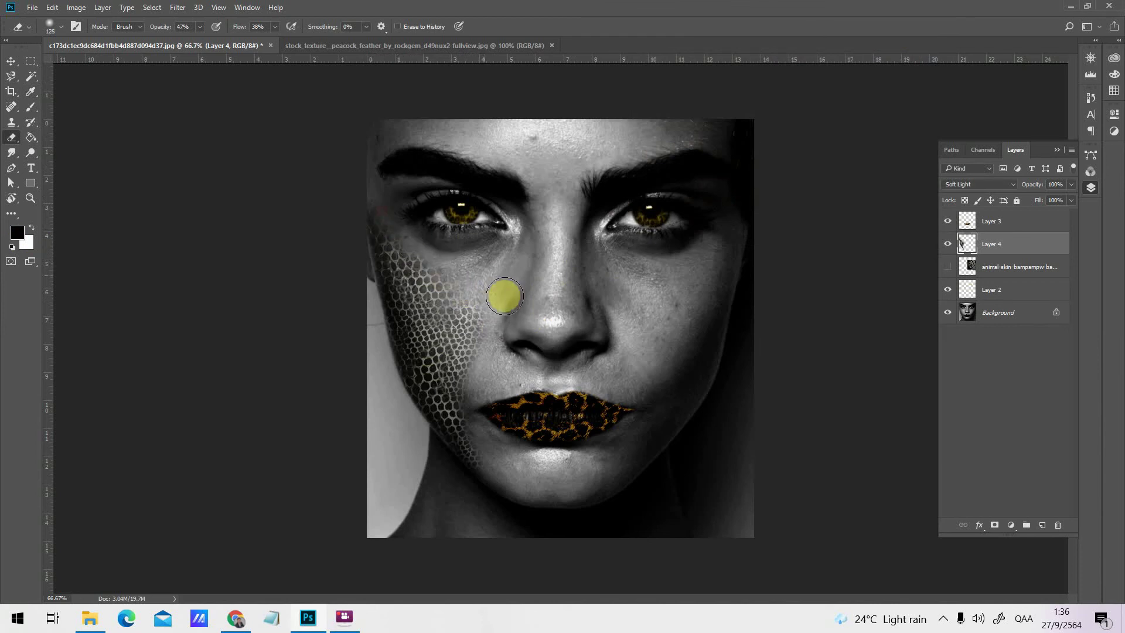
# Paint soft black shading on Layer 4 along the scales' inner edge from the chin up beside the nose
pyautogui.press('b')
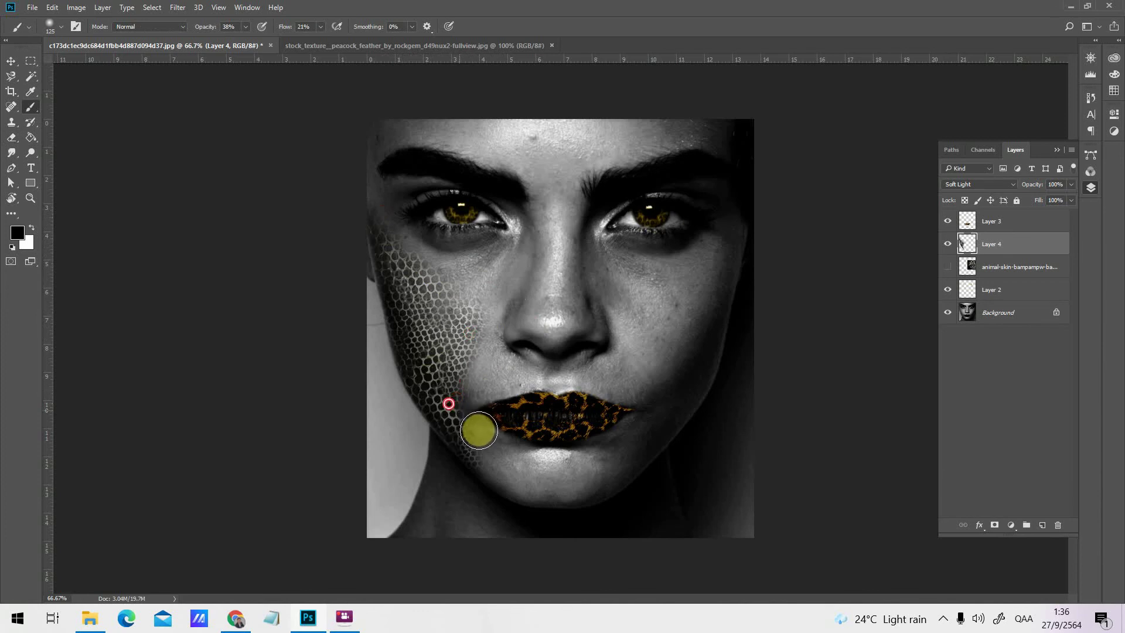
pyautogui.press(']')
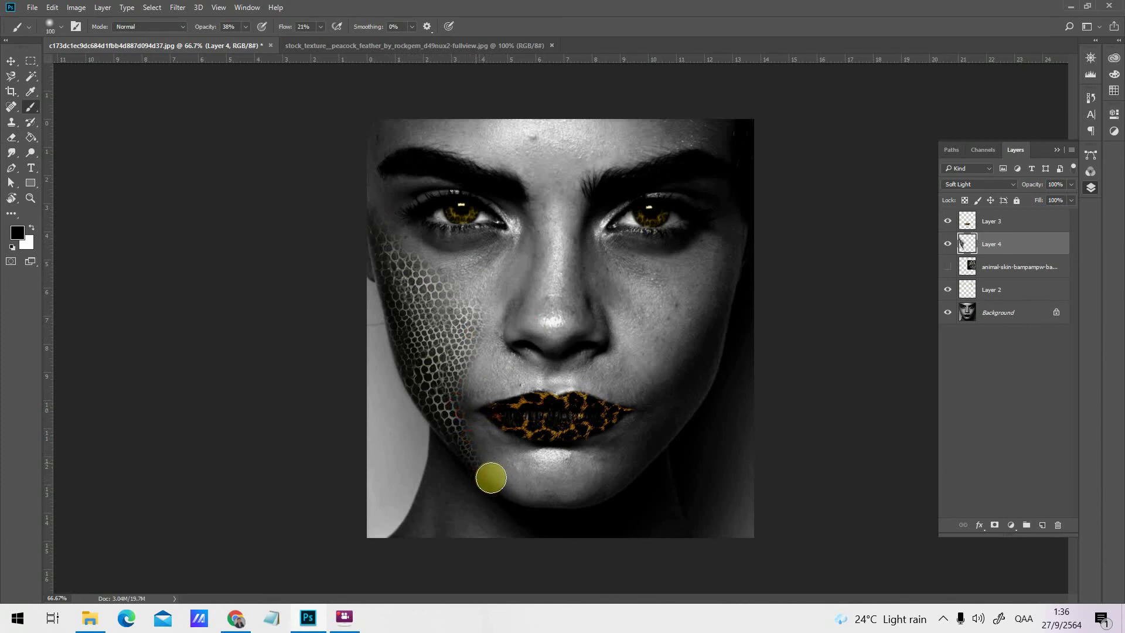
pyautogui.moveTo(495, 487)
pyautogui.mouseDown()
pyautogui.moveTo(459, 425)
pyautogui.moveTo(470, 372)
pyautogui.moveTo(392, 247)
pyautogui.moveTo(366, 169)
pyautogui.moveTo(386, 234)
pyautogui.moveTo(417, 273)
pyautogui.moveTo(451, 283)
pyautogui.moveTo(425, 277)
pyautogui.moveTo(417, 259)
pyautogui.moveTo(489, 312)
pyautogui.moveTo(516, 296)
pyautogui.moveTo(518, 334)
pyautogui.mouseUp()
pyautogui.press('v')
pyautogui.hotkey('ctrl', '-')
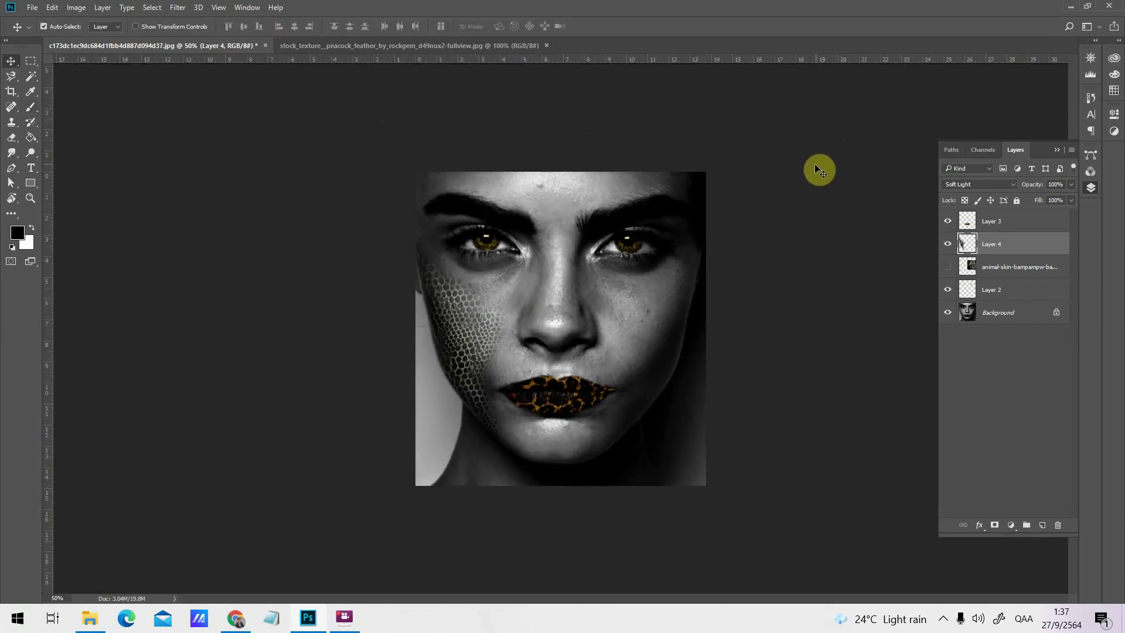
# Apply a Brightness/Contrast adjustment to Layer 4 with brightness -64 and contrast 48
pyautogui.click(76, 7)
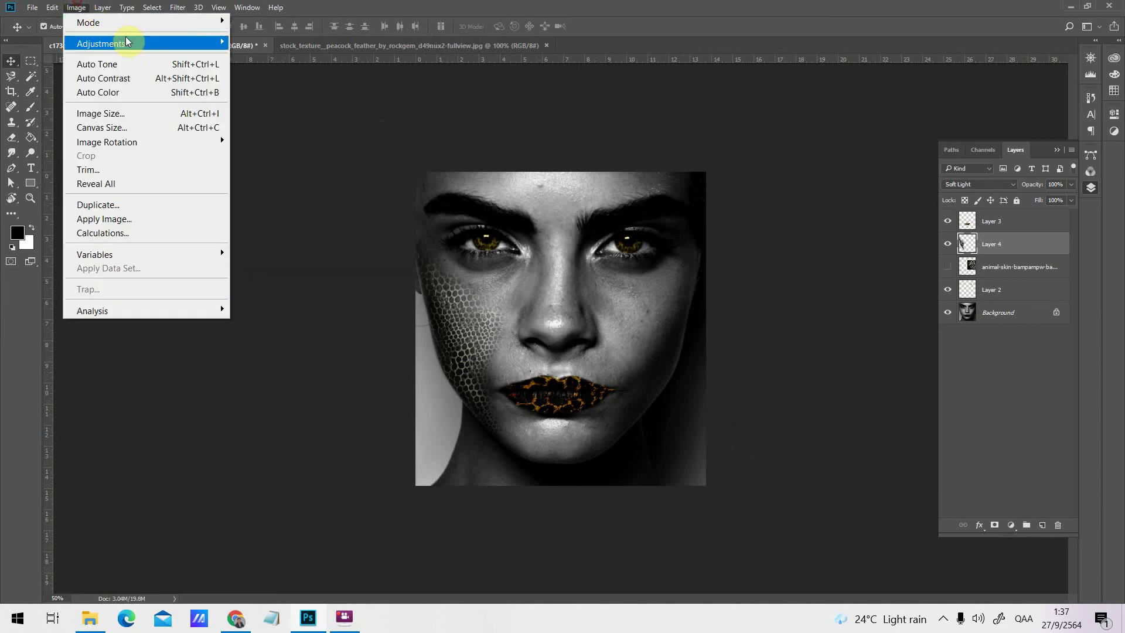
pyautogui.moveTo(218, 44)
pyautogui.click(260, 47)
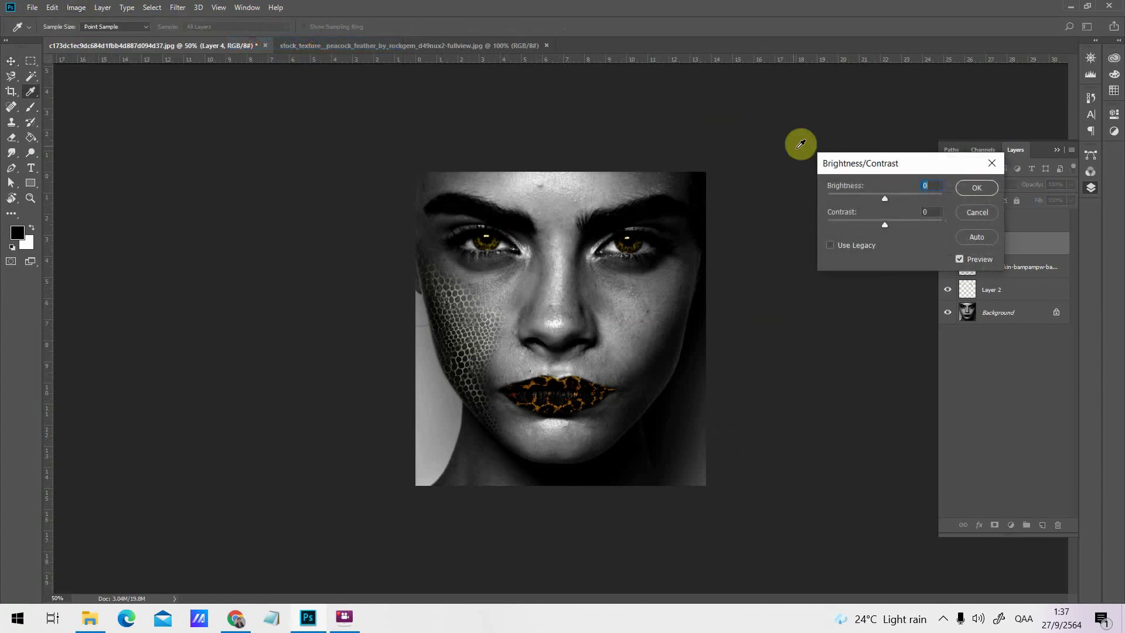
pyautogui.moveTo(883, 198)
pyautogui.mouseDown()
pyautogui.moveTo(857, 199)
pyautogui.moveTo(869, 199)
pyautogui.mouseUp()
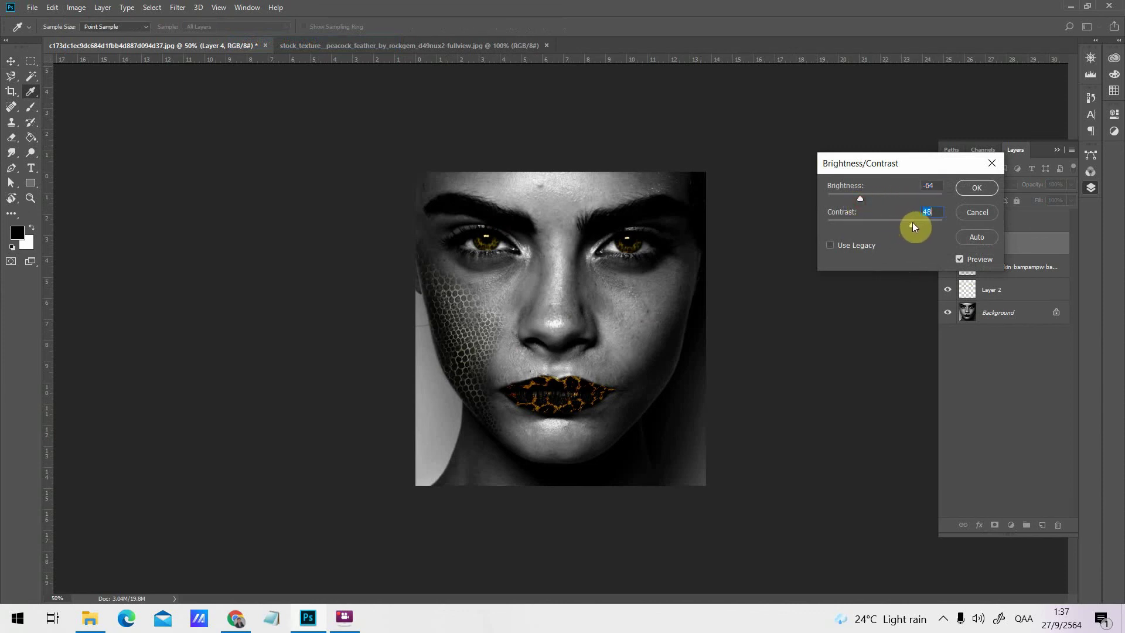
pyautogui.click(976, 185)
# Duplicate the Layer 4 scales onto the opposite cheek, flipped horizontally and aligned with the face contour
pyautogui.moveTo(998, 257); pyautogui.dragTo(1042, 524)
pyautogui.moveTo(467, 296); pyautogui.dragTo(648, 330)
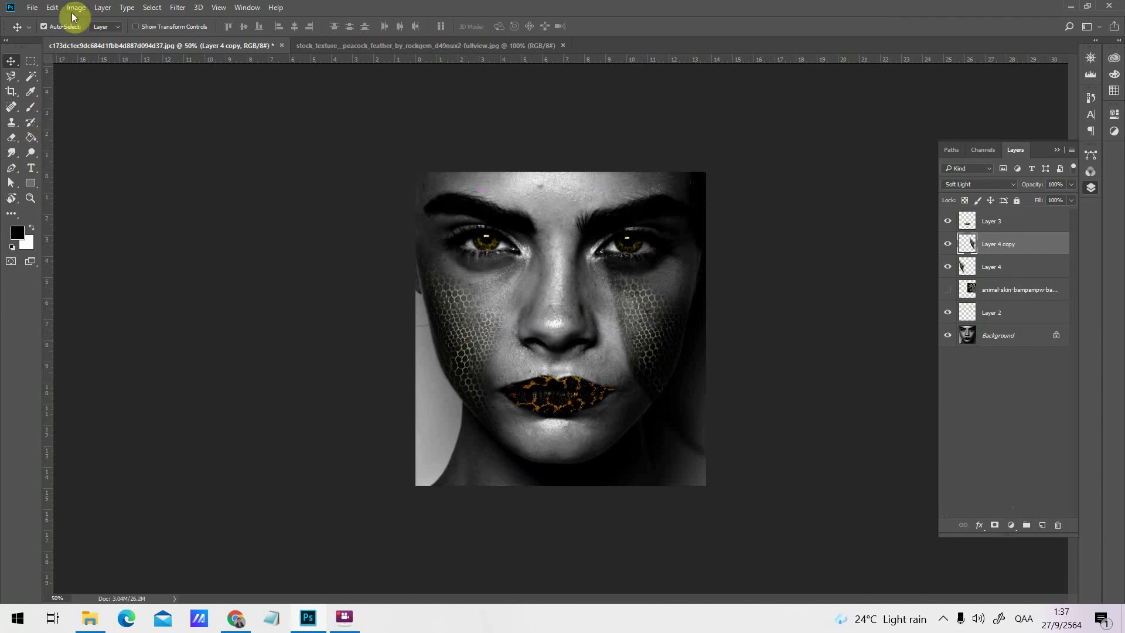
pyautogui.click(52, 7)
pyautogui.moveTo(157, 327)
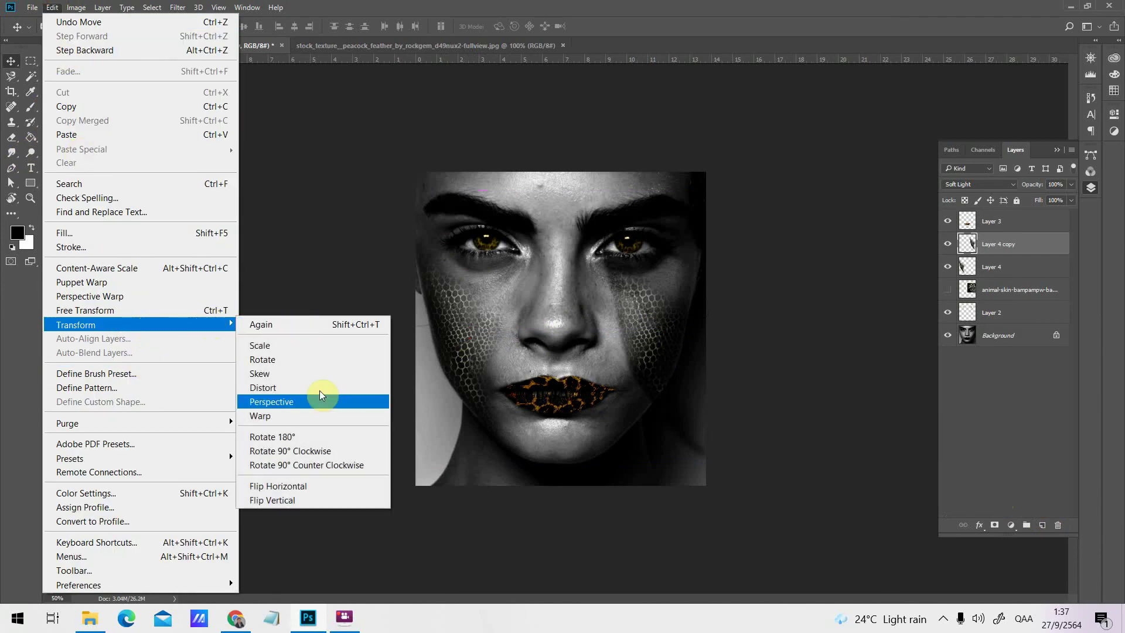
pyautogui.click(330, 485)
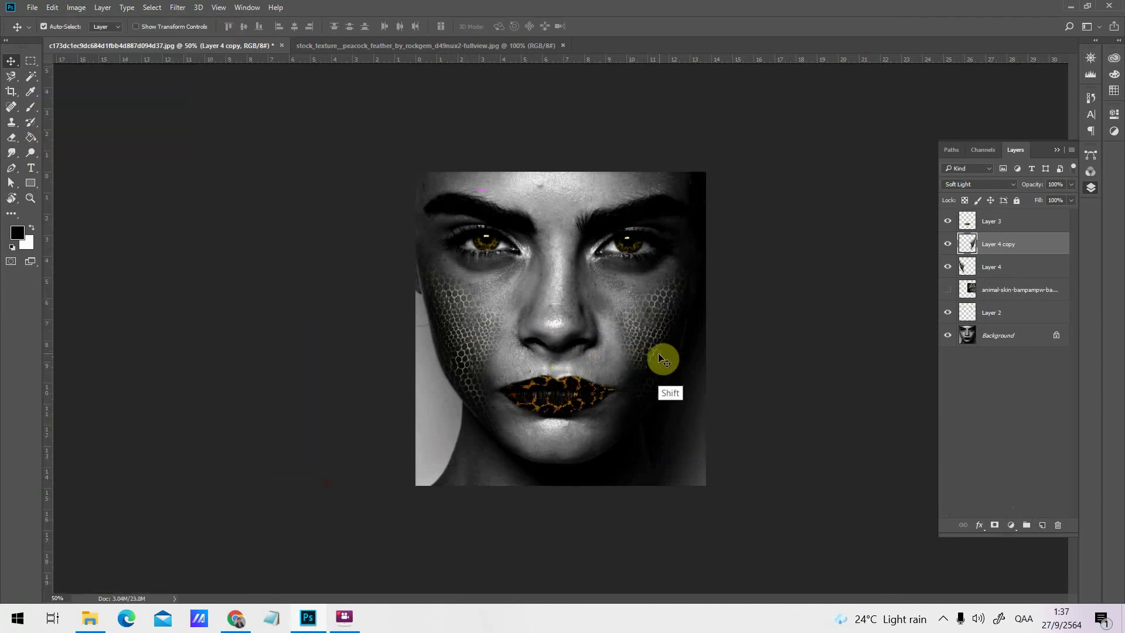
pyautogui.moveTo(658, 354)
pyautogui.mouseDown()
pyautogui.moveTo(638, 362)
pyautogui.moveTo(658, 366)
pyautogui.mouseUp()
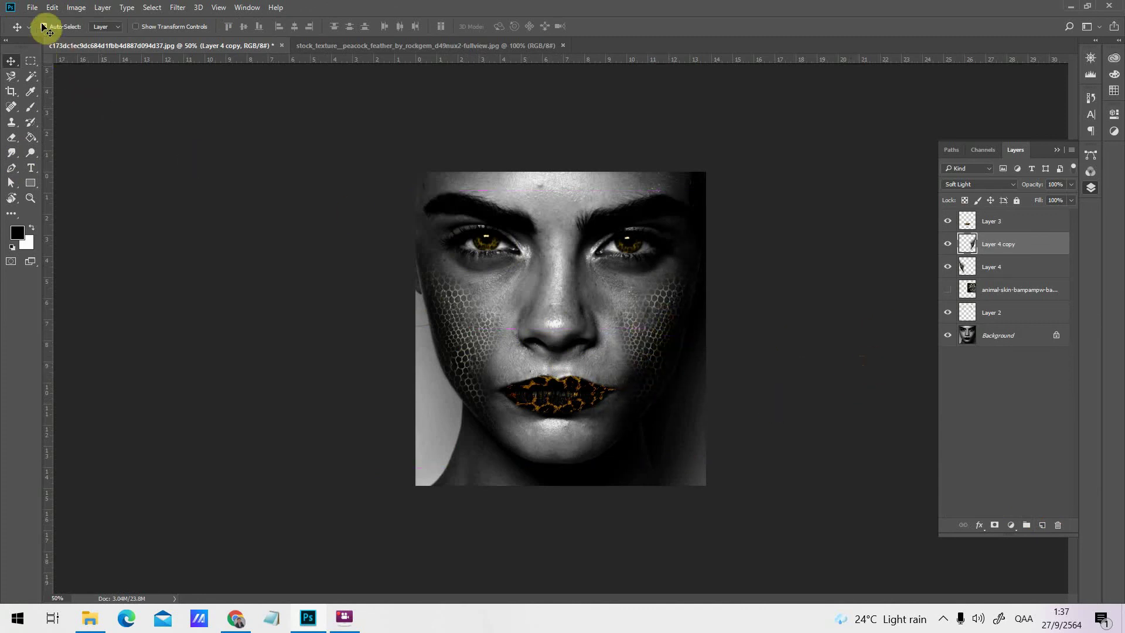
# Darken the duplicated cheek scales with a Brightness/Contrast adjustment of brightness -130 and contrast 20
pyautogui.click(76, 8)
pyautogui.moveTo(154, 43)
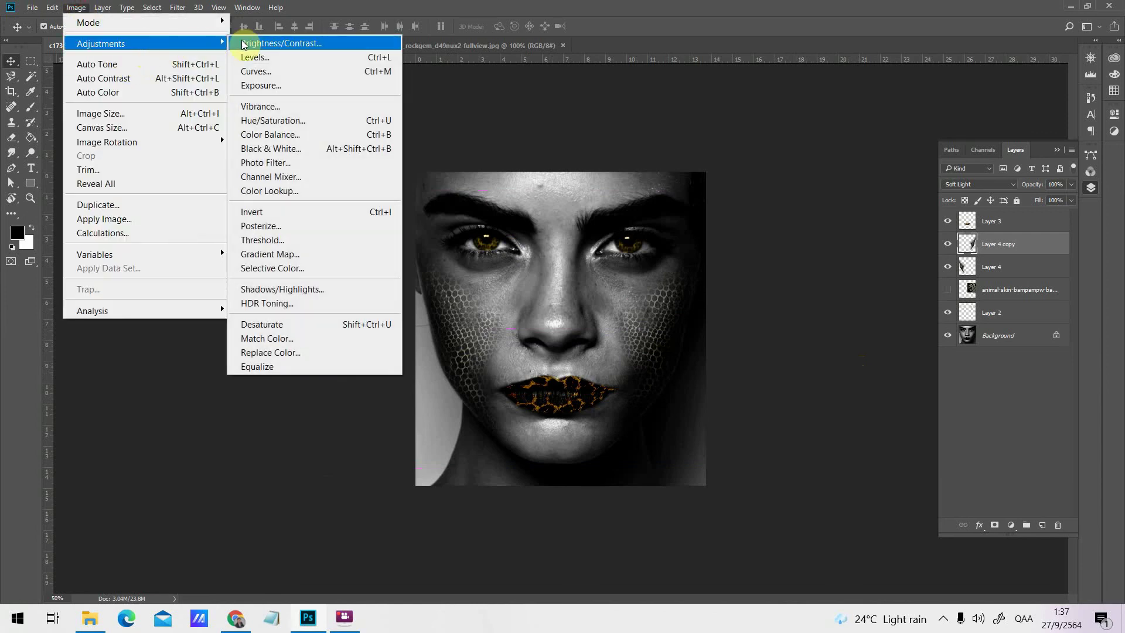
pyautogui.click(254, 44)
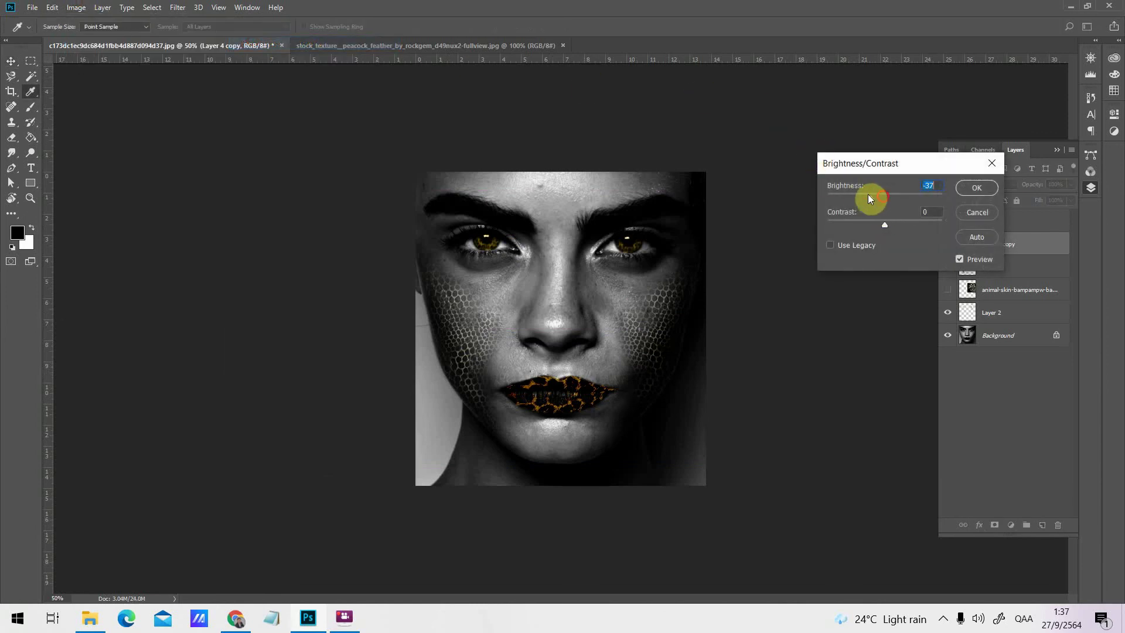
pyautogui.moveTo(848, 196); pyautogui.dragTo(835, 198)
pyautogui.moveTo(884, 224); pyautogui.dragTo(912, 225)
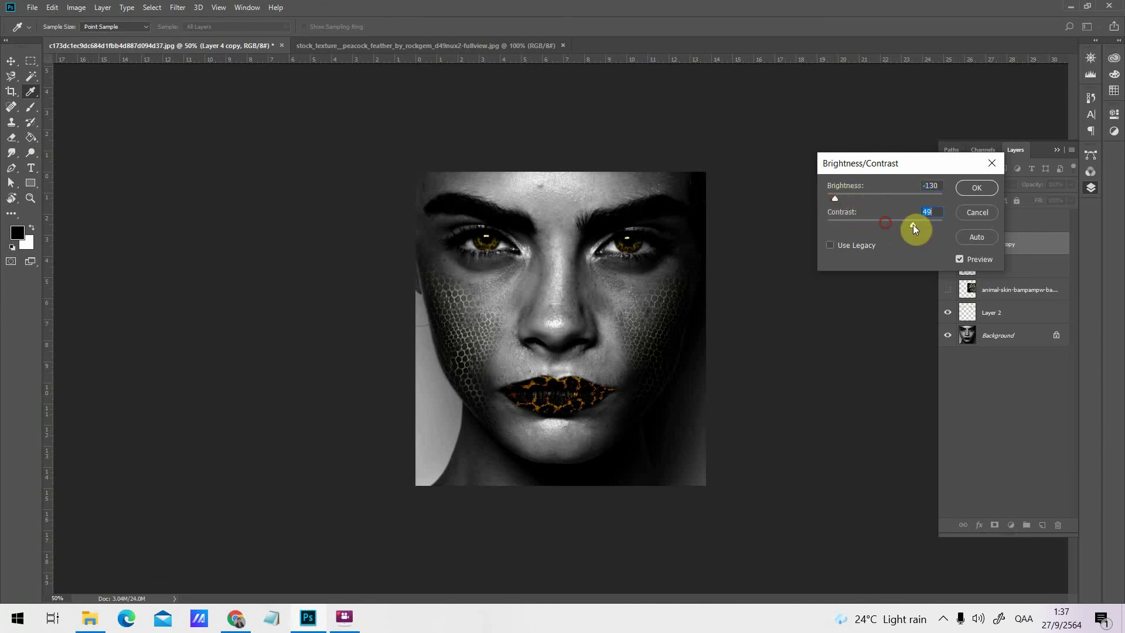
pyautogui.click(975, 188)
pyautogui.hotkey('ctrl', '+')
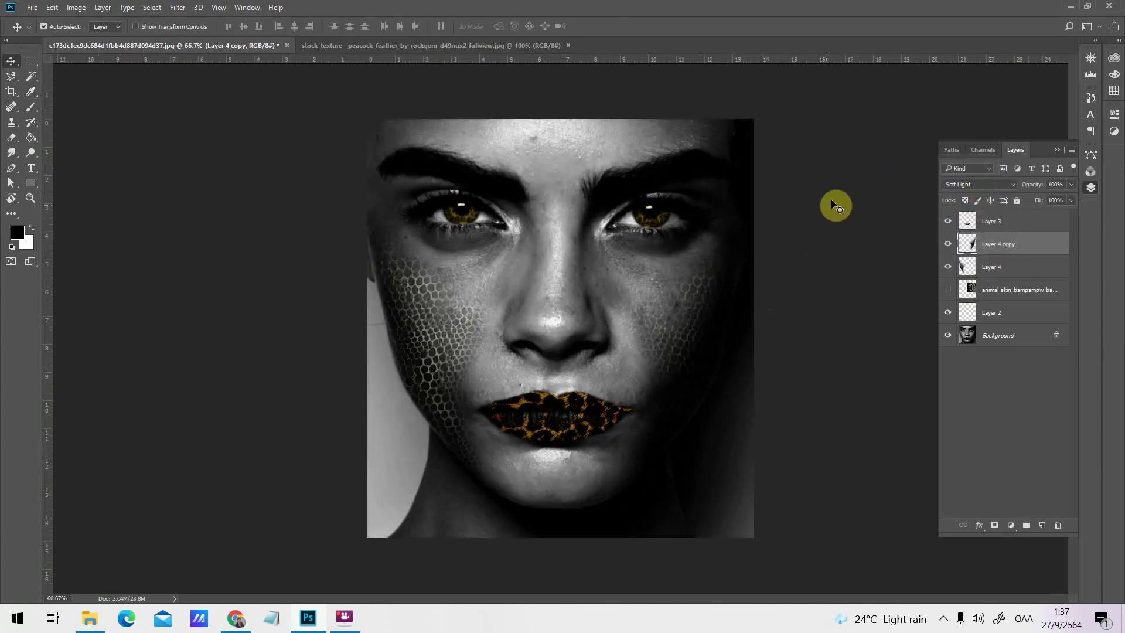